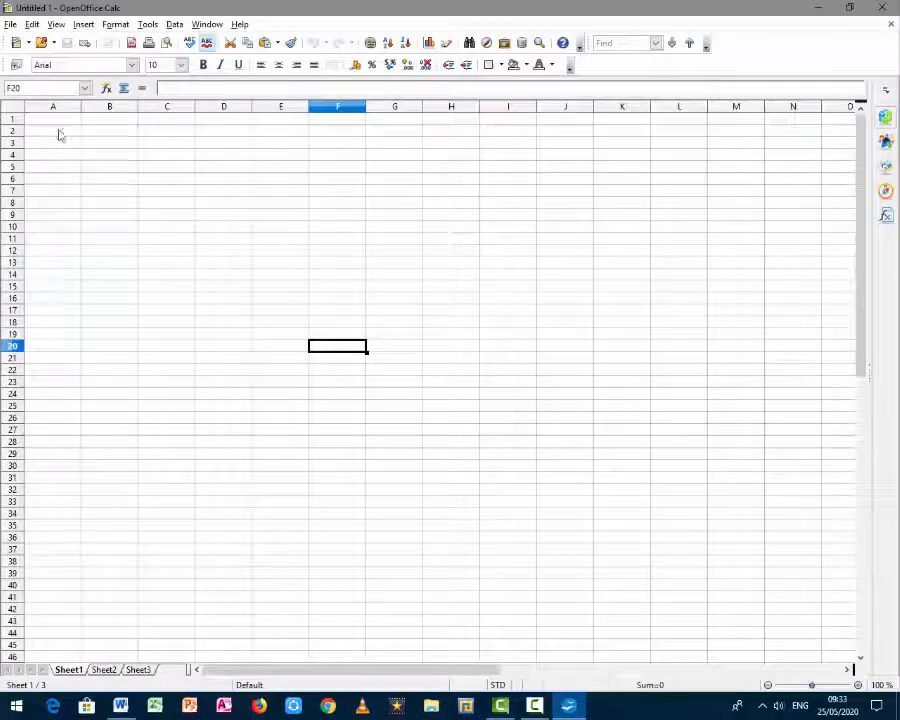
# Paste the copied recipient table into Sheet1 starting at cell A1.
pyautogui.click(63, 121)
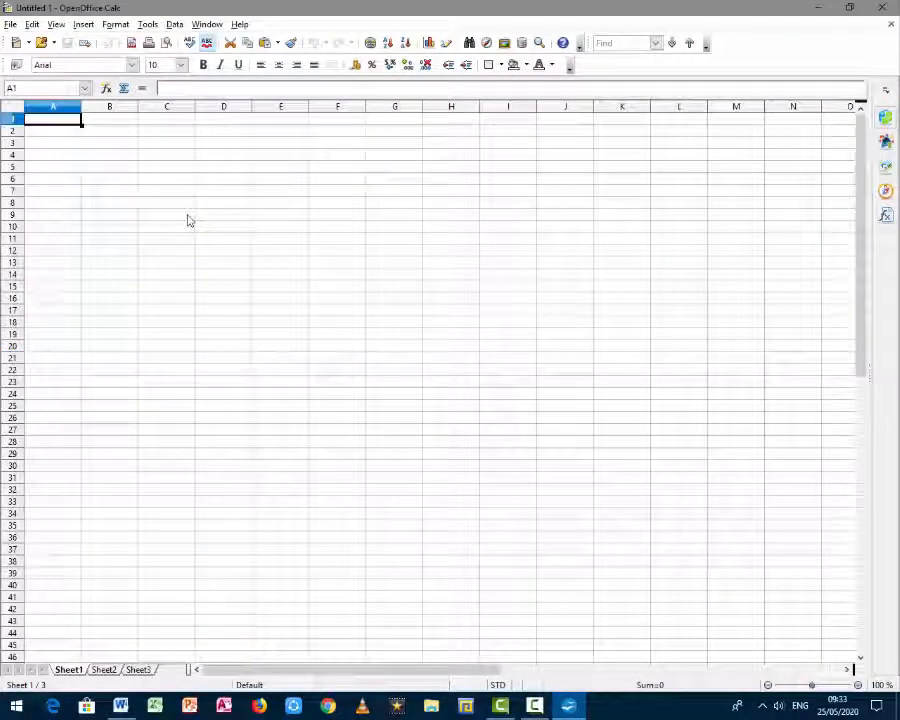
pyautogui.hotkey('ctrl', 'v')
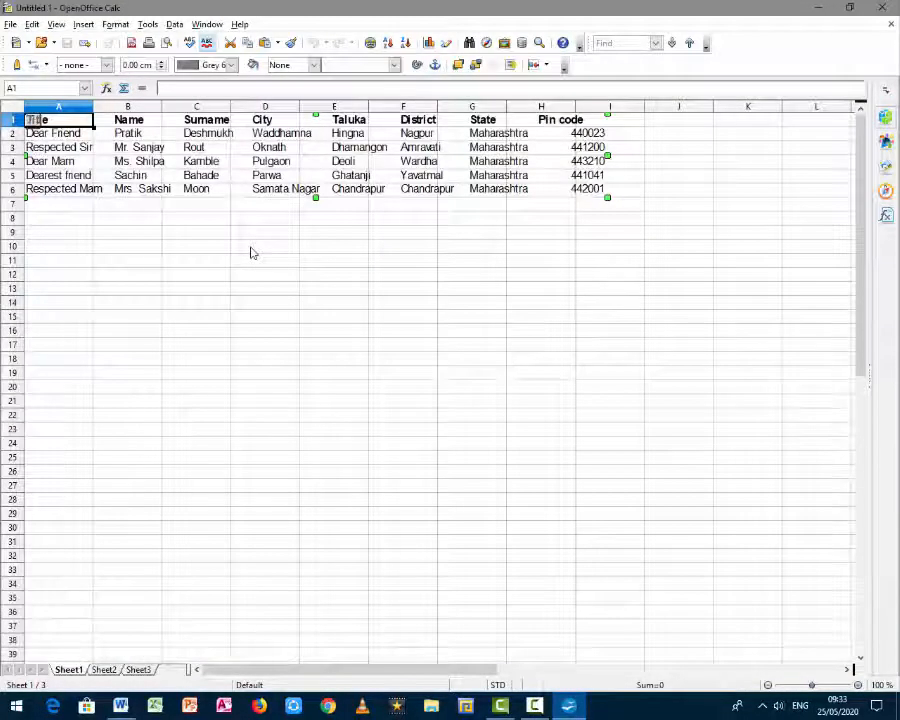
pyautogui.scroll(1, 252, 253)
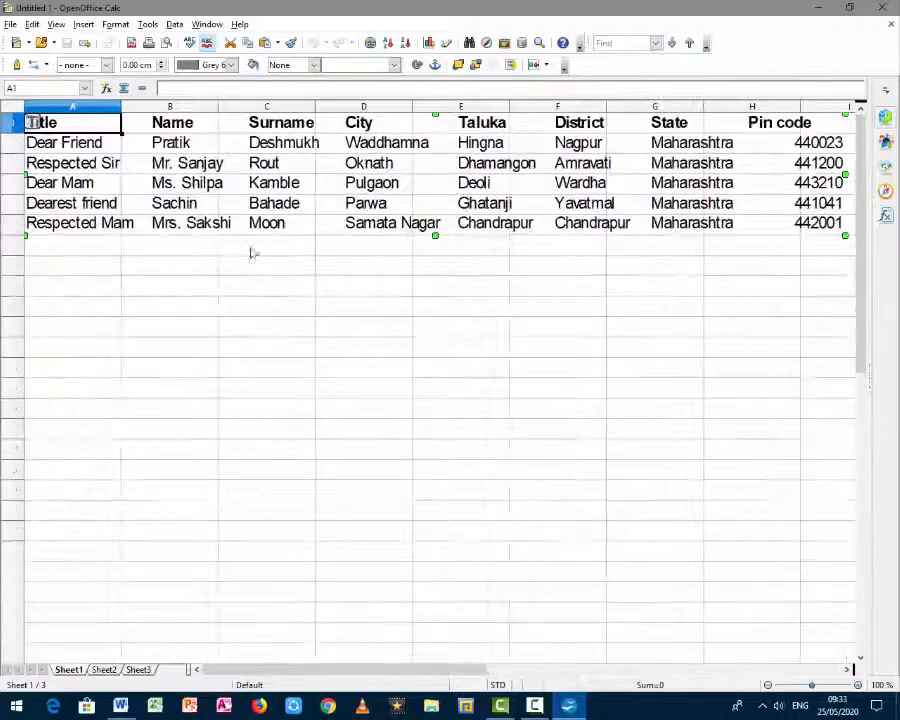
# Review the recipient table column by column, from Title and Name through State and Pin code.
pyautogui.click(92, 107)
pyautogui.click(170, 106)
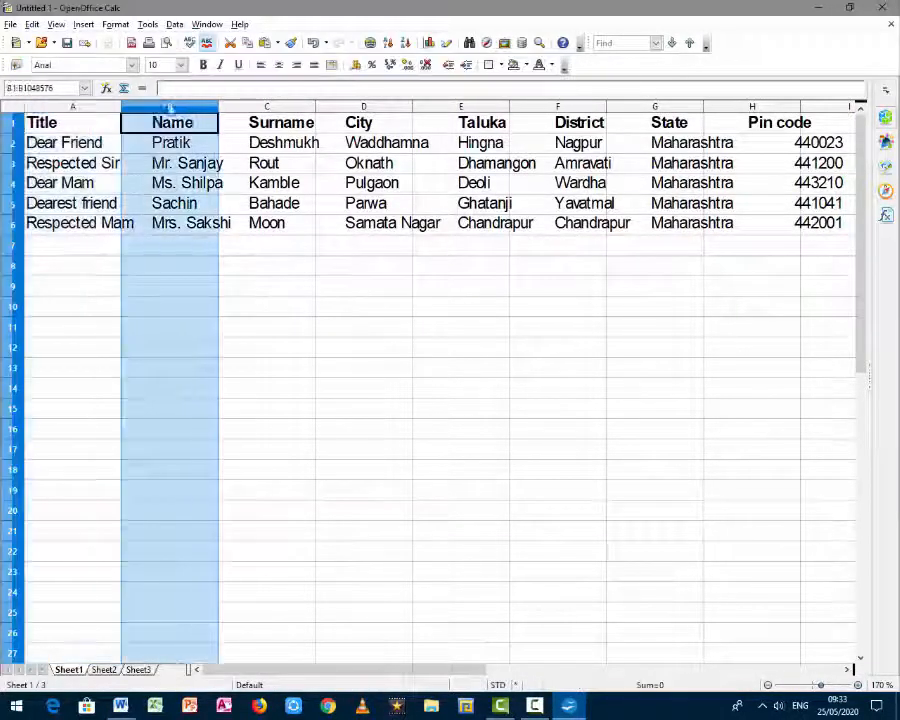
pyautogui.click(262, 107)
pyautogui.click(364, 107)
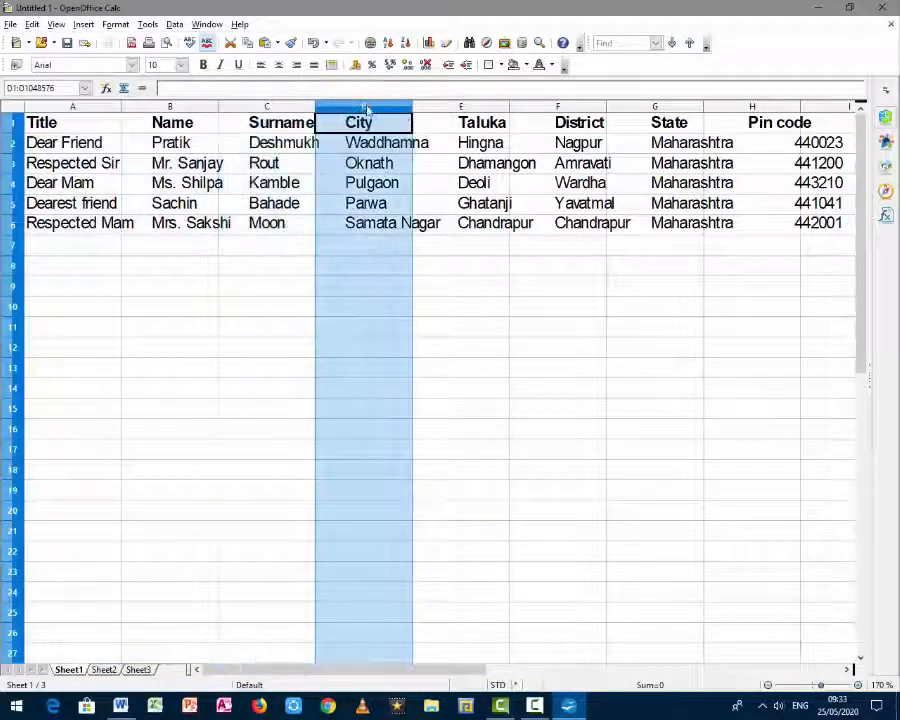
pyautogui.click(461, 107)
pyautogui.click(555, 107)
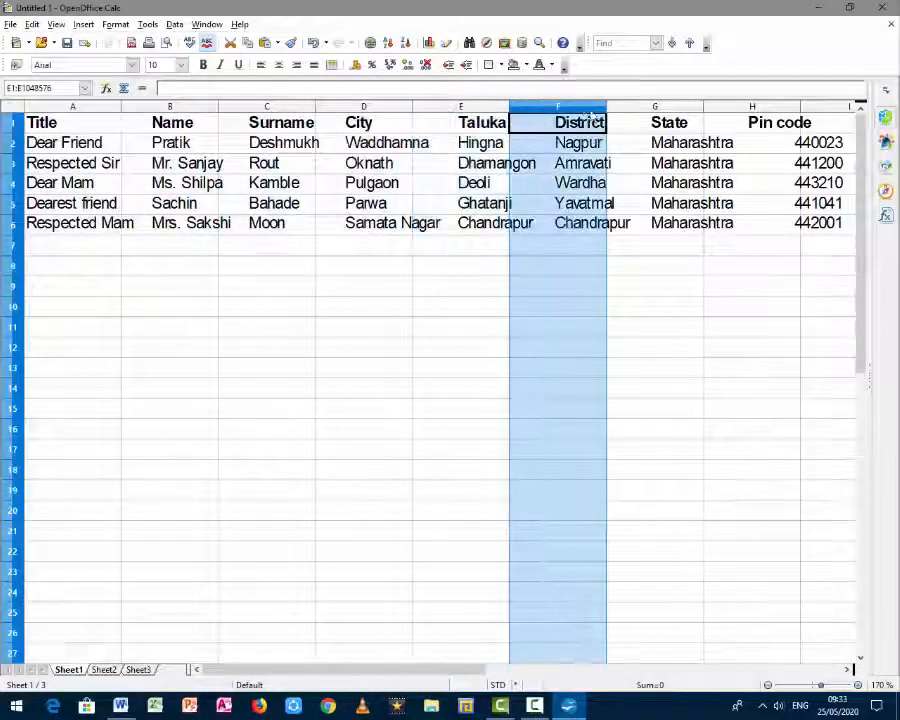
pyautogui.click(673, 107)
pyautogui.click(755, 107)
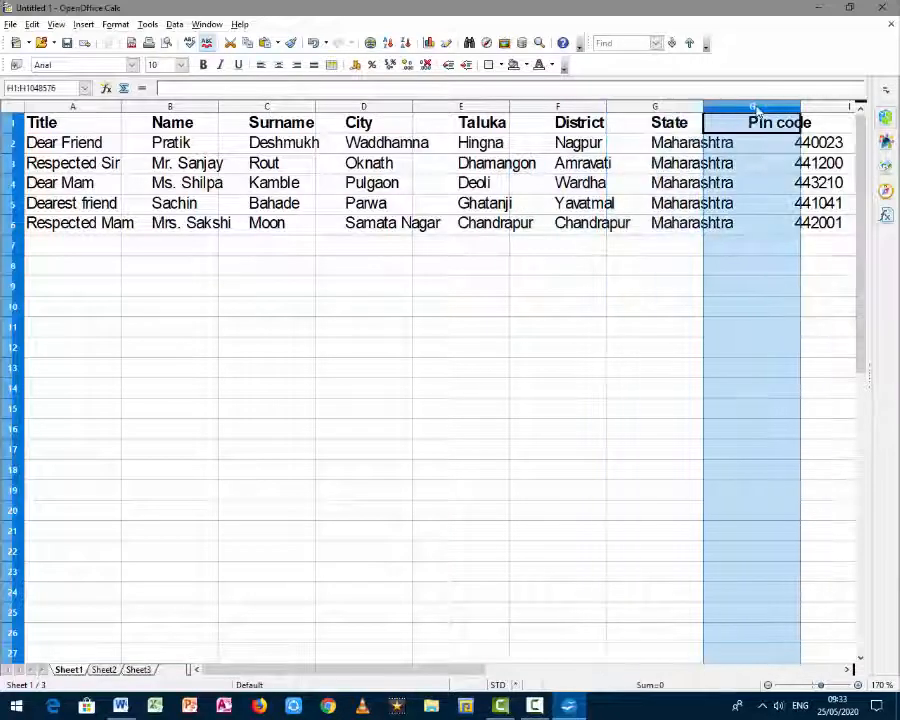
# Save the spreadsheet to the Desktop as Data Source in ODF Spreadsheet format.
pyautogui.click(10, 24)
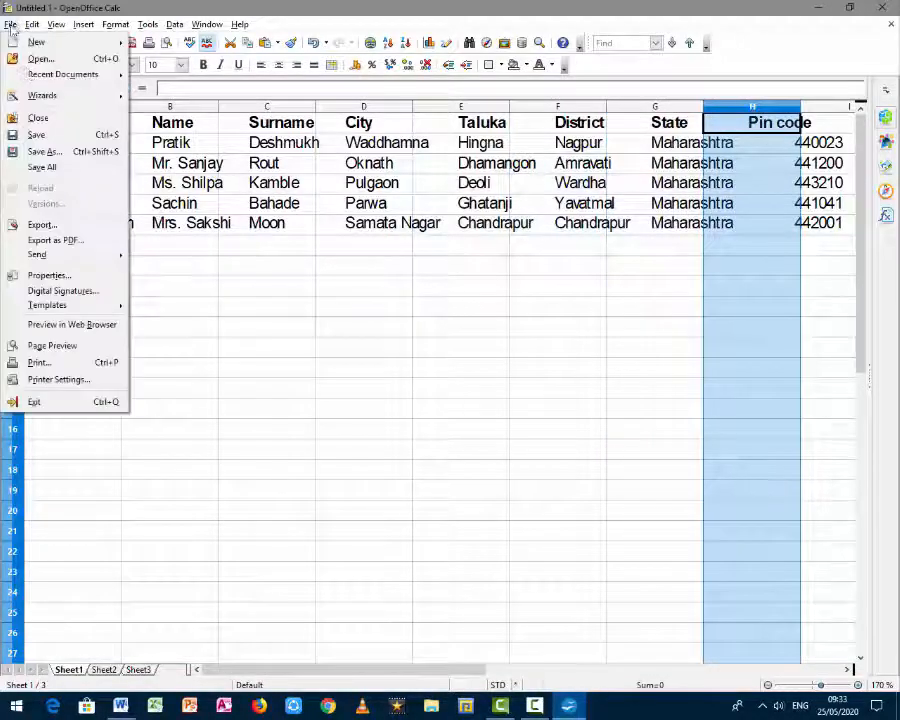
pyautogui.click(50, 138)
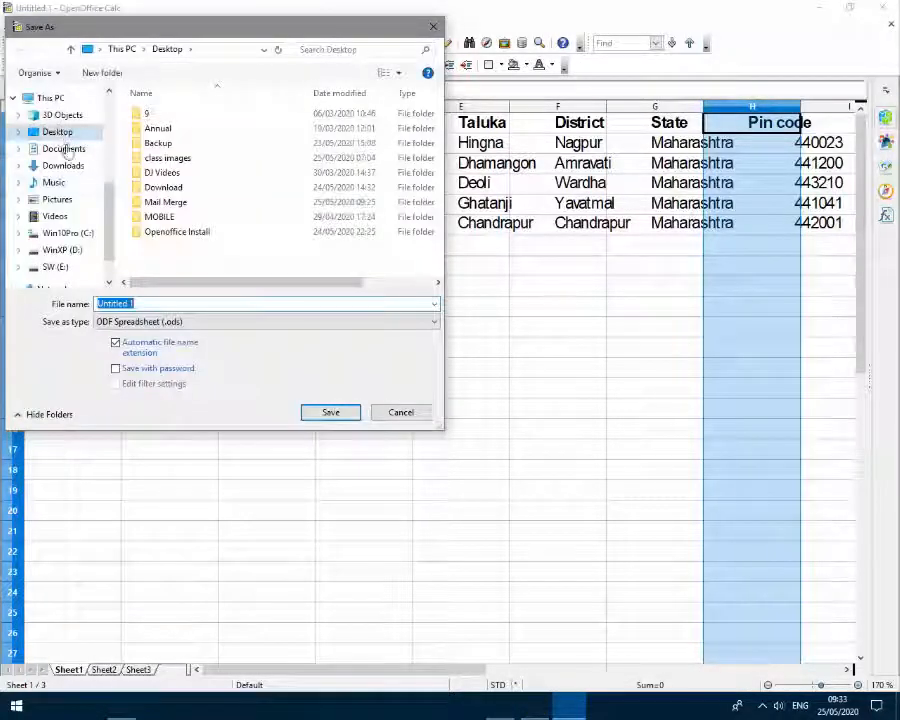
pyautogui.write('Data Source')
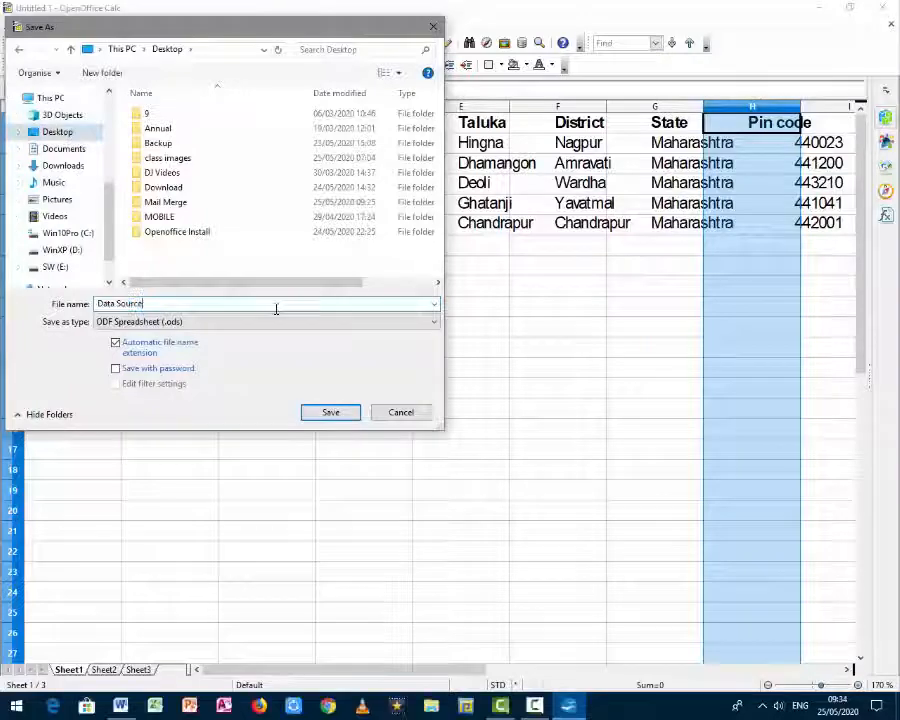
pyautogui.click(321, 413)
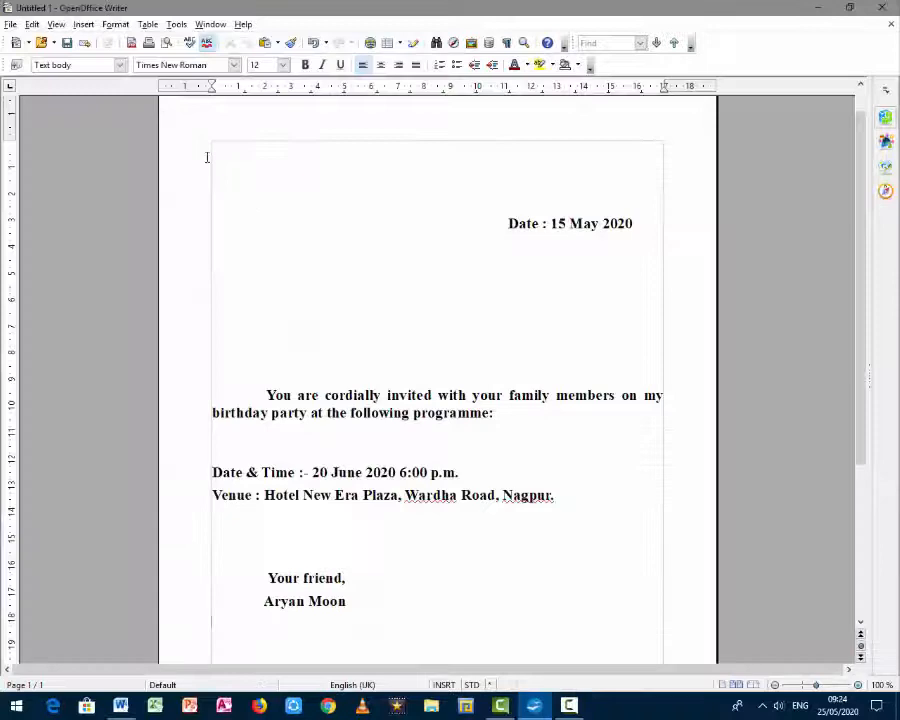
# Save the birthday invitation letter in Writer to the Desktop as Main Document in ODF Text Document format.
pyautogui.click(207, 157)
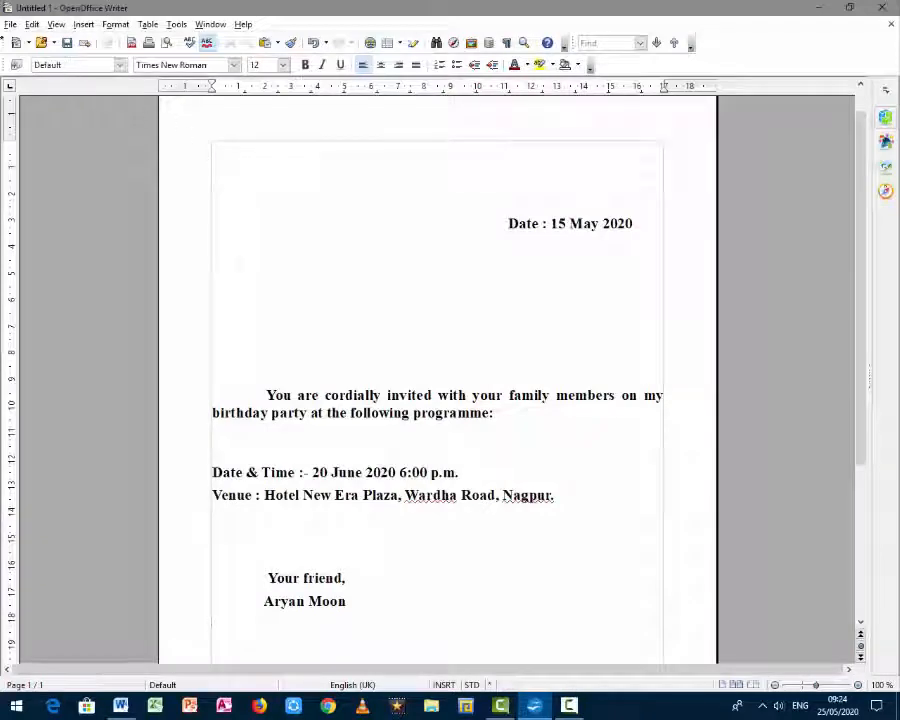
pyautogui.click(10, 24)
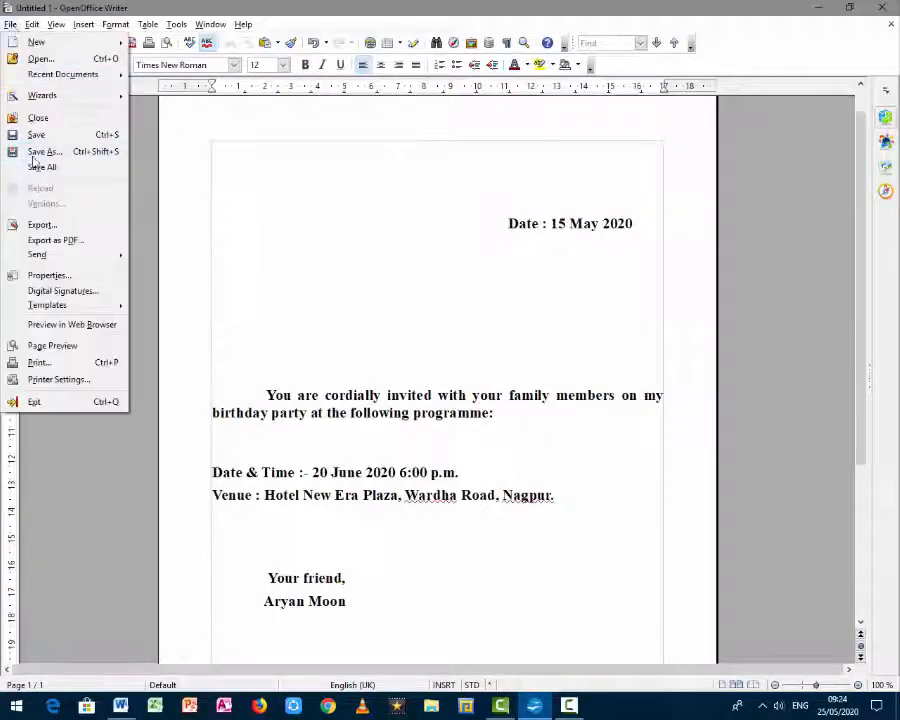
pyautogui.click(35, 136)
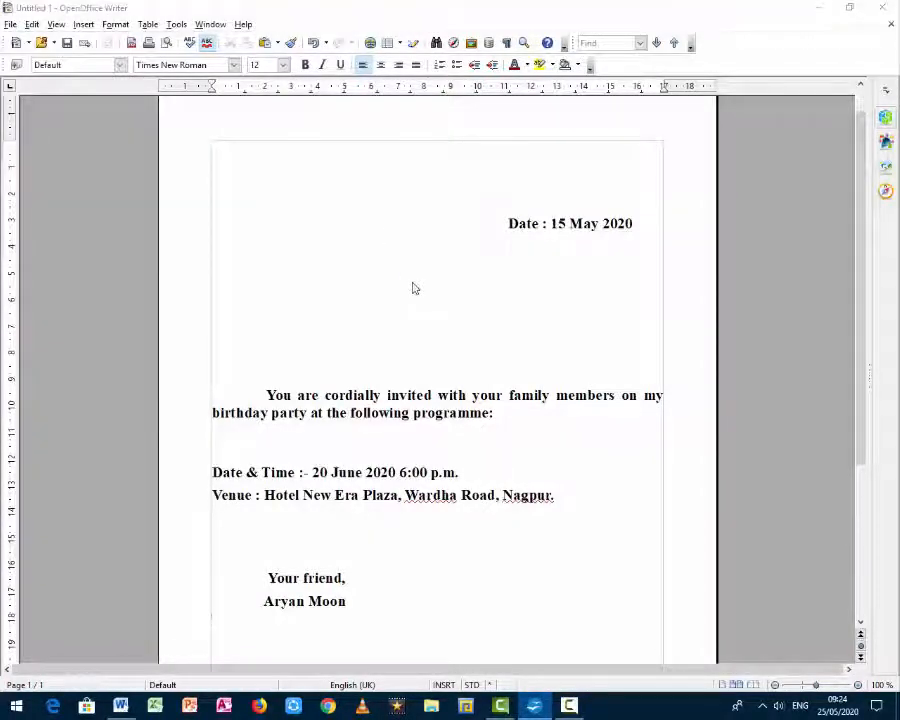
pyautogui.write('Main Document')
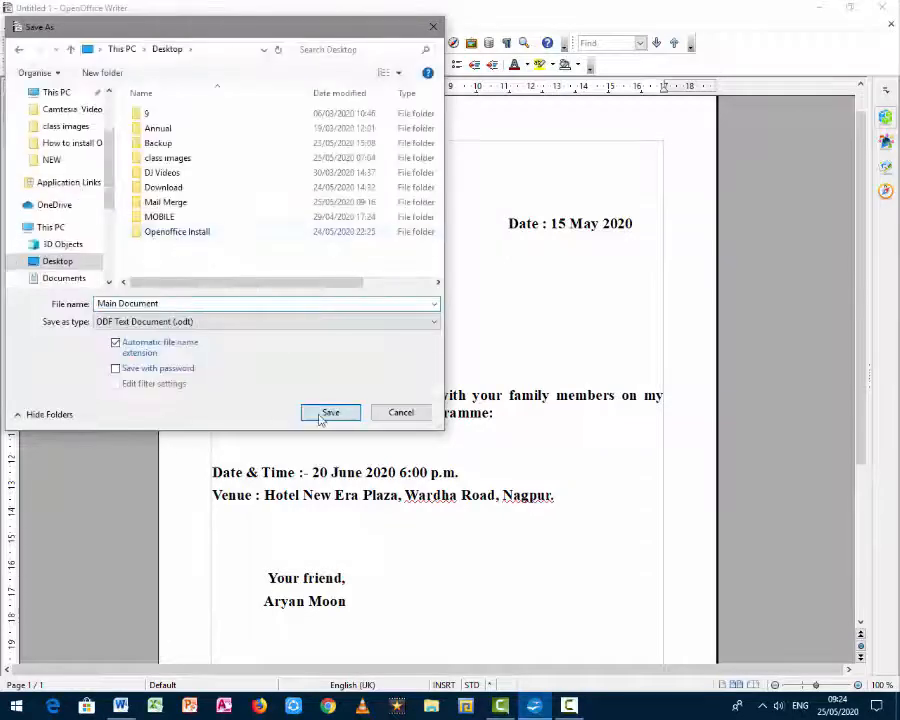
pyautogui.click(331, 412)
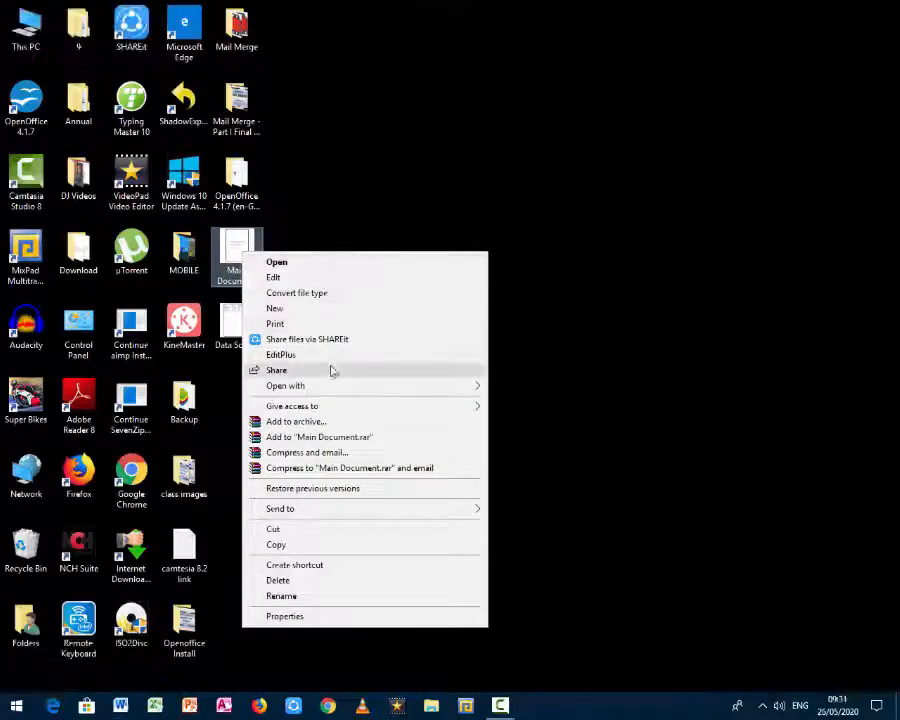
# Open the Main Document file from the Desktop in OpenOffice Writer and start the Mail Merge Wizard with the current document.
pyautogui.moveTo(338, 390)
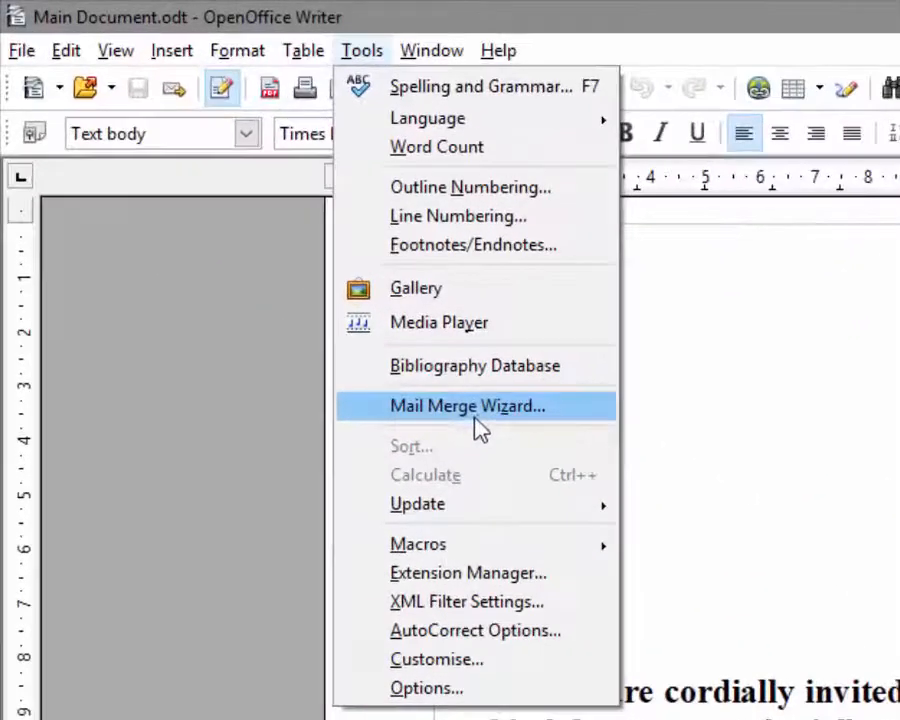
pyautogui.click(250, 218)
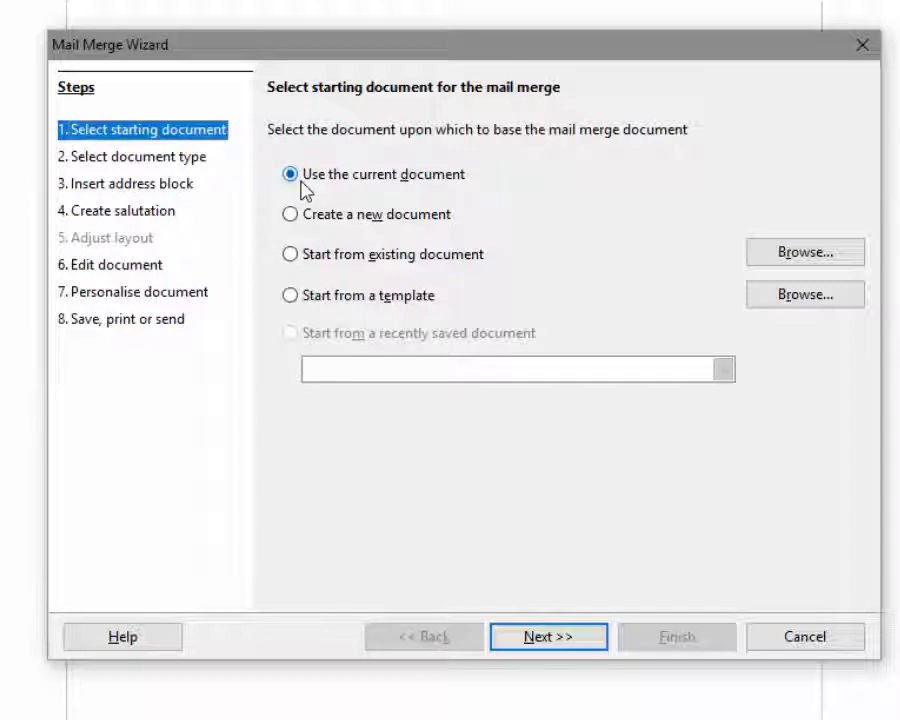
pyautogui.click(448, 180)
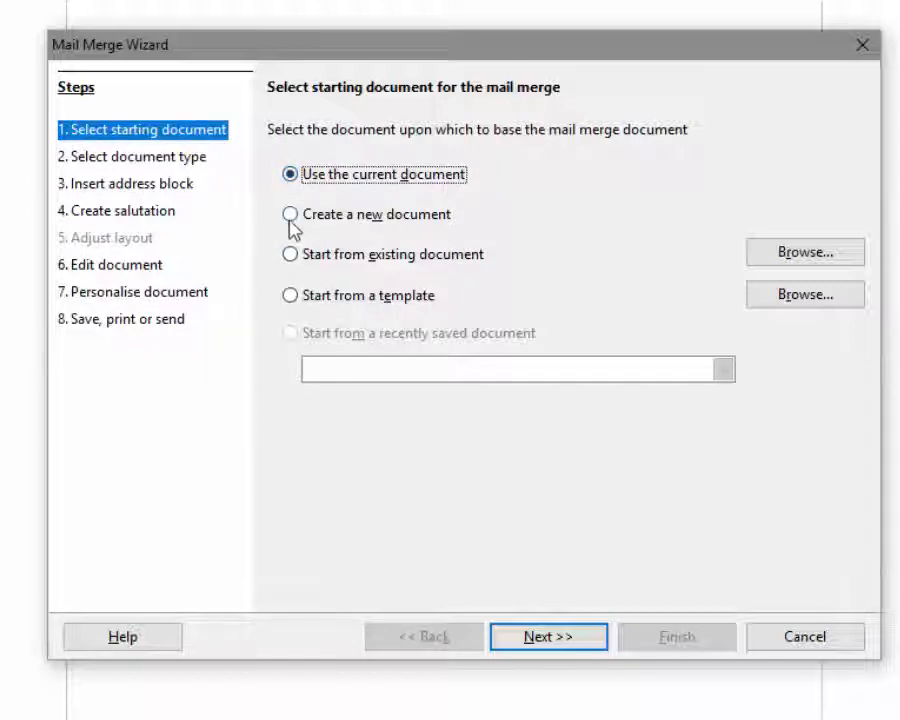
# Examine the alternative starting document options: a new document, an existing document from file, and a template.
pyautogui.click(290, 220)
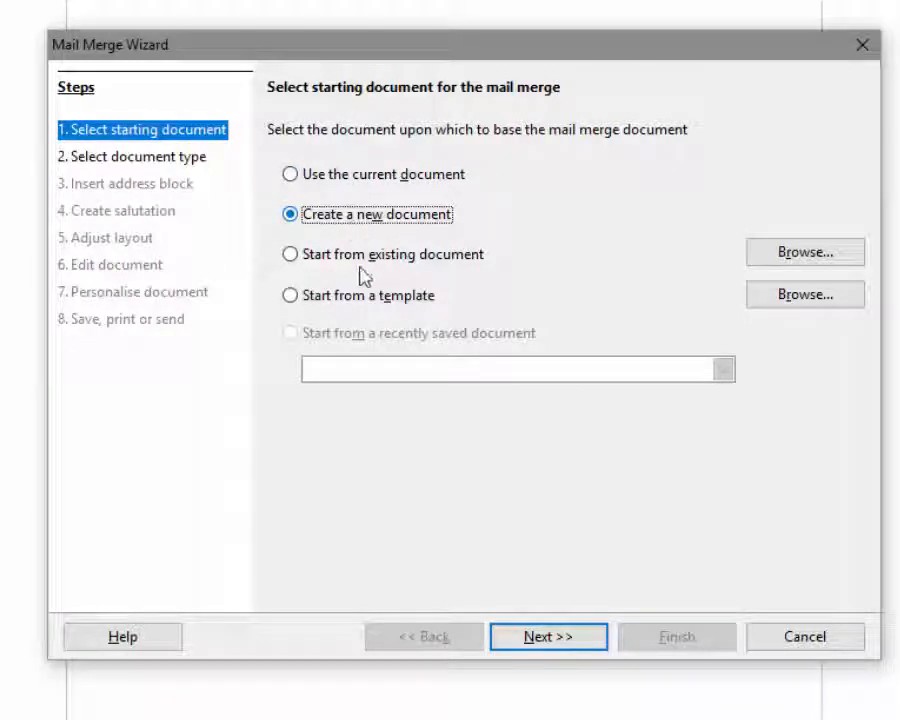
pyautogui.click(290, 258)
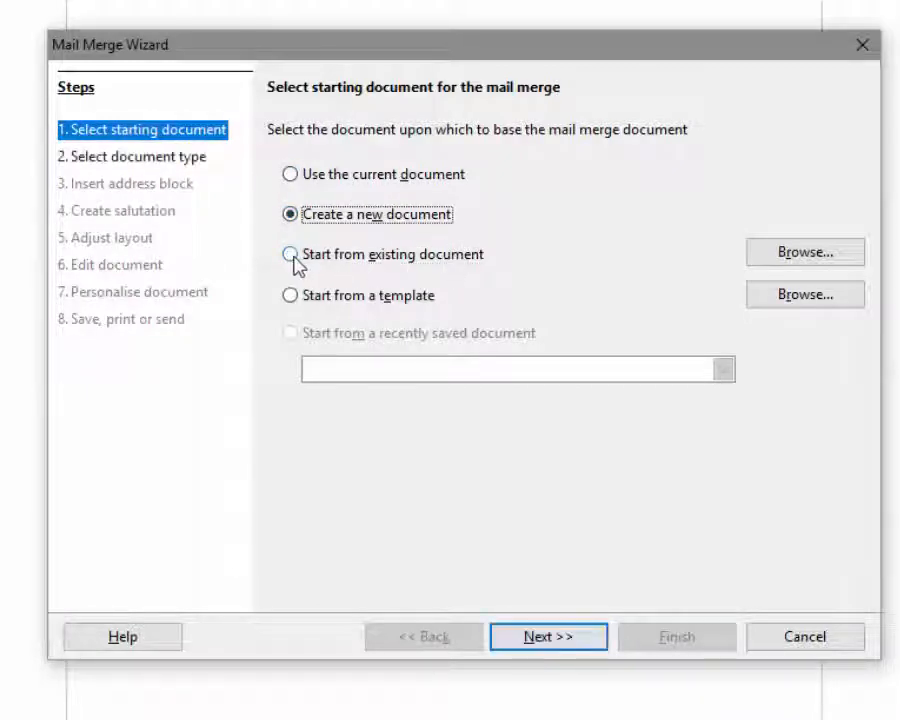
pyautogui.click(292, 258)
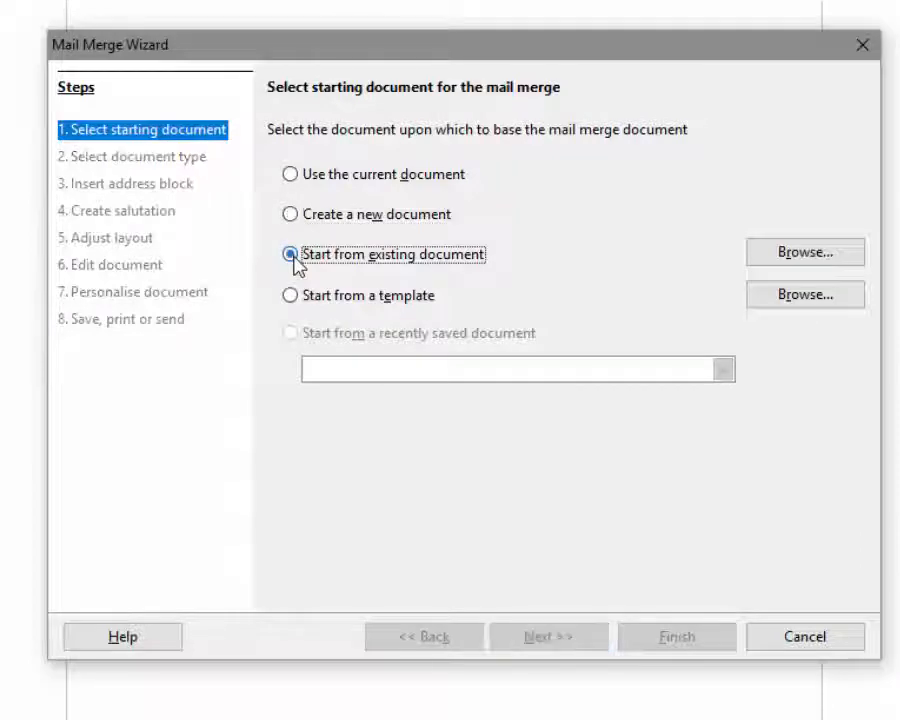
pyautogui.click(789, 256)
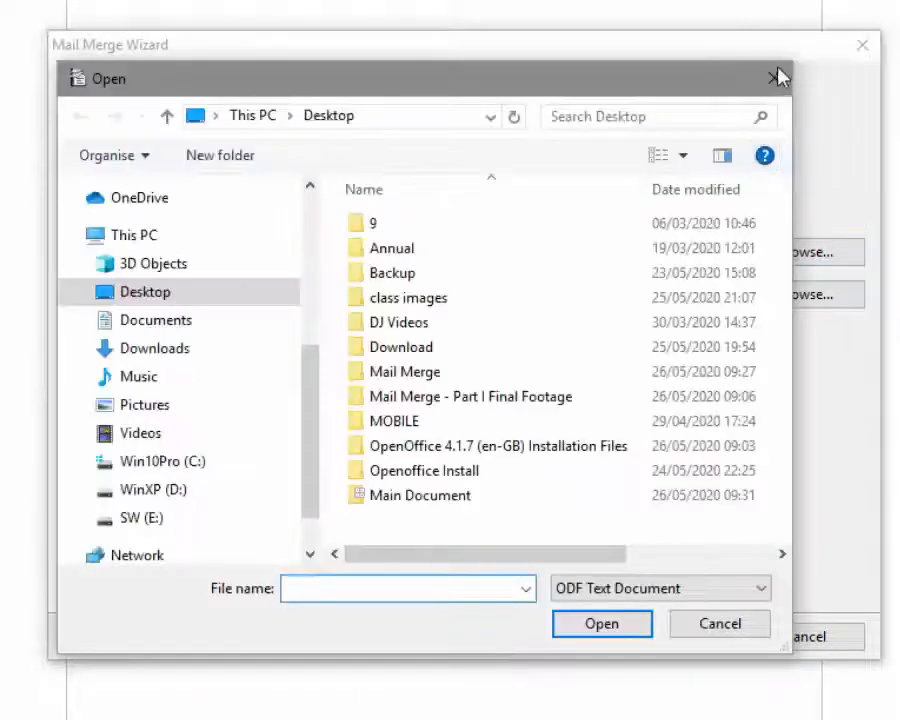
pyautogui.click(775, 80)
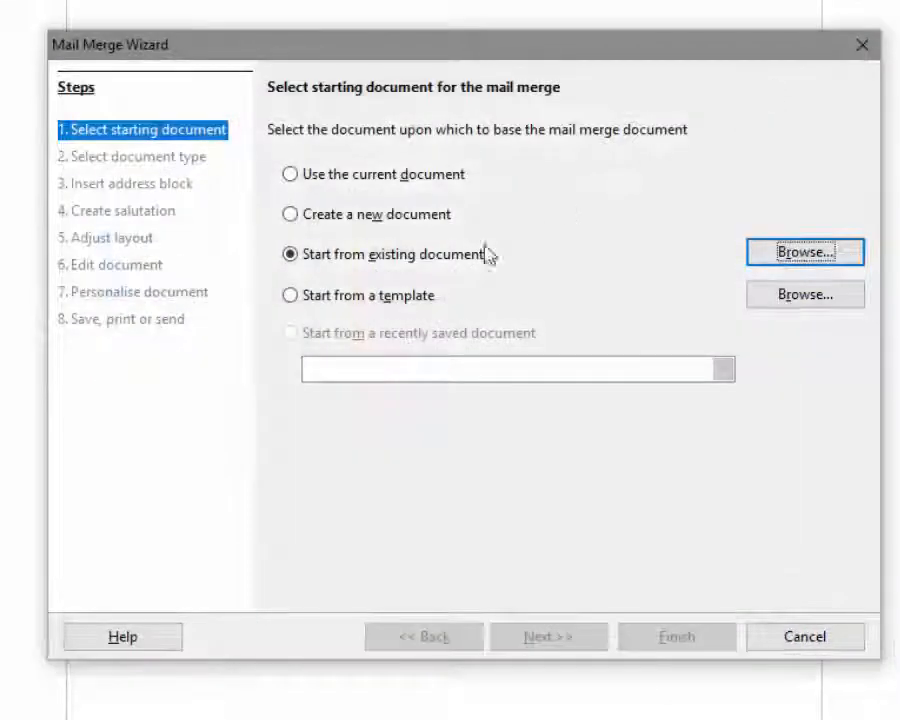
pyautogui.click(292, 300)
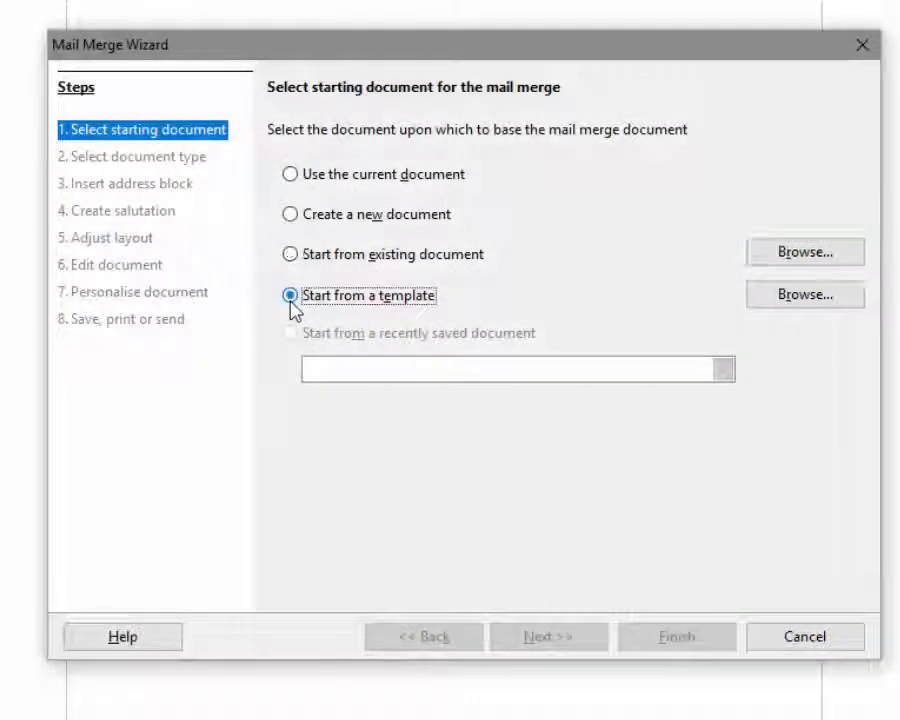
pyautogui.click(792, 300)
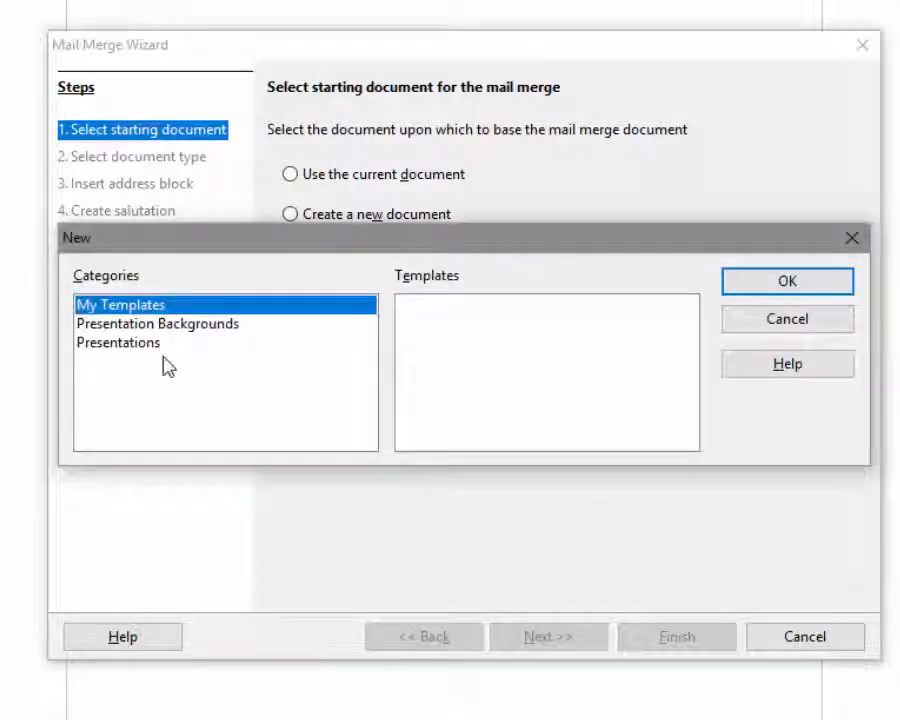
pyautogui.click(851, 241)
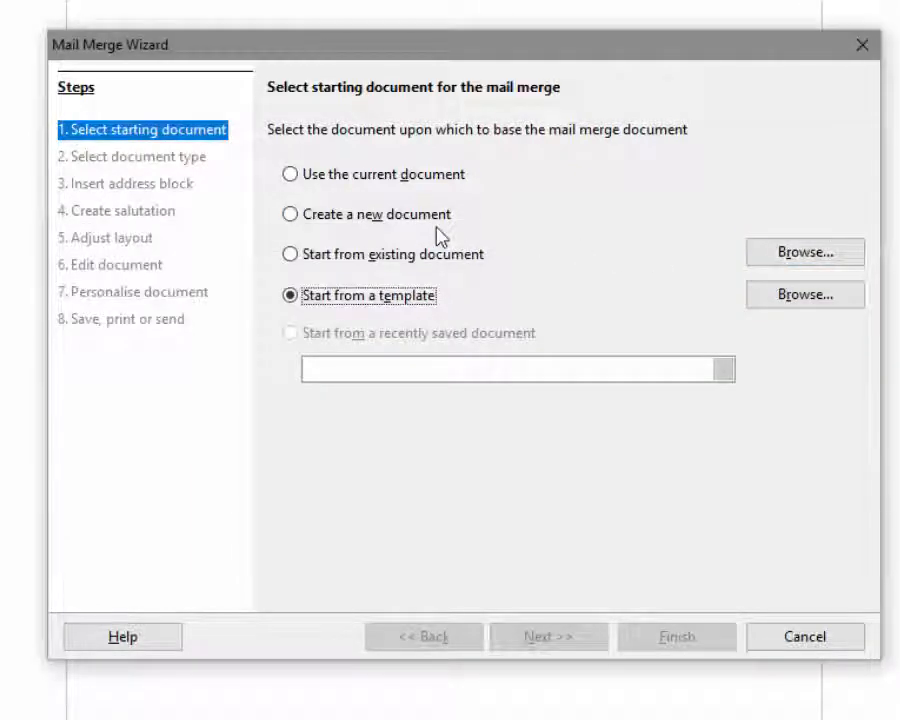
# Base the mail merge on the current document, choose Letter as the document type, and continue to the address block.
pyautogui.click(290, 175)
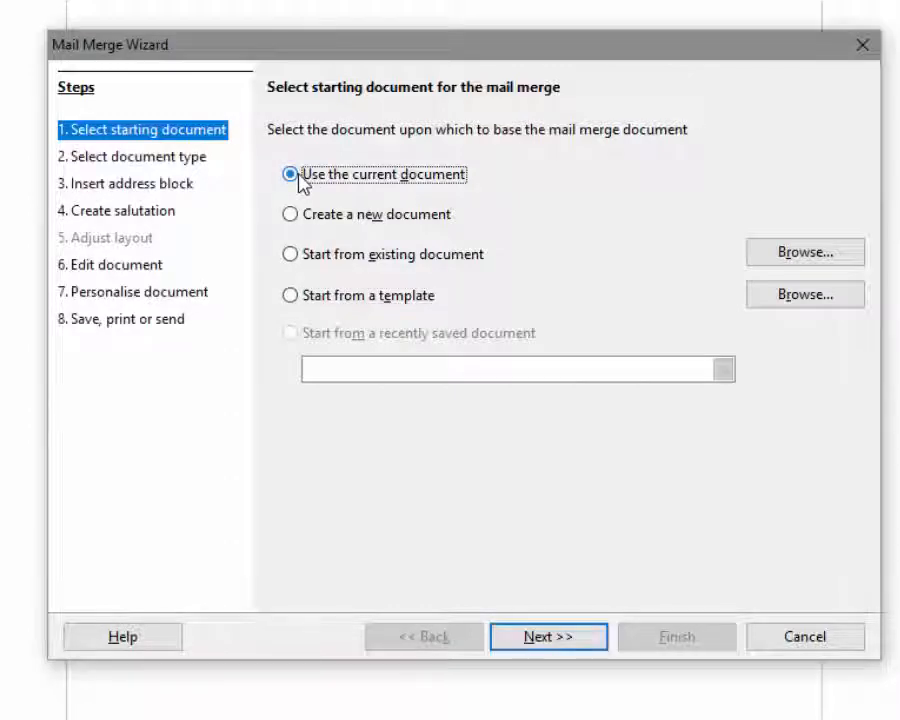
pyautogui.click(545, 645)
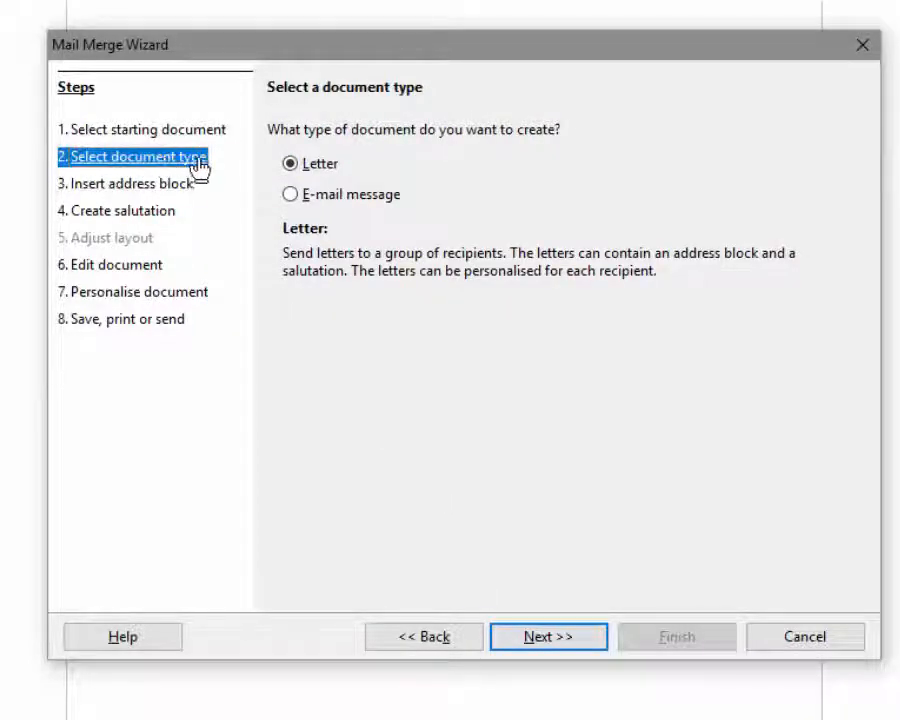
pyautogui.click(309, 199)
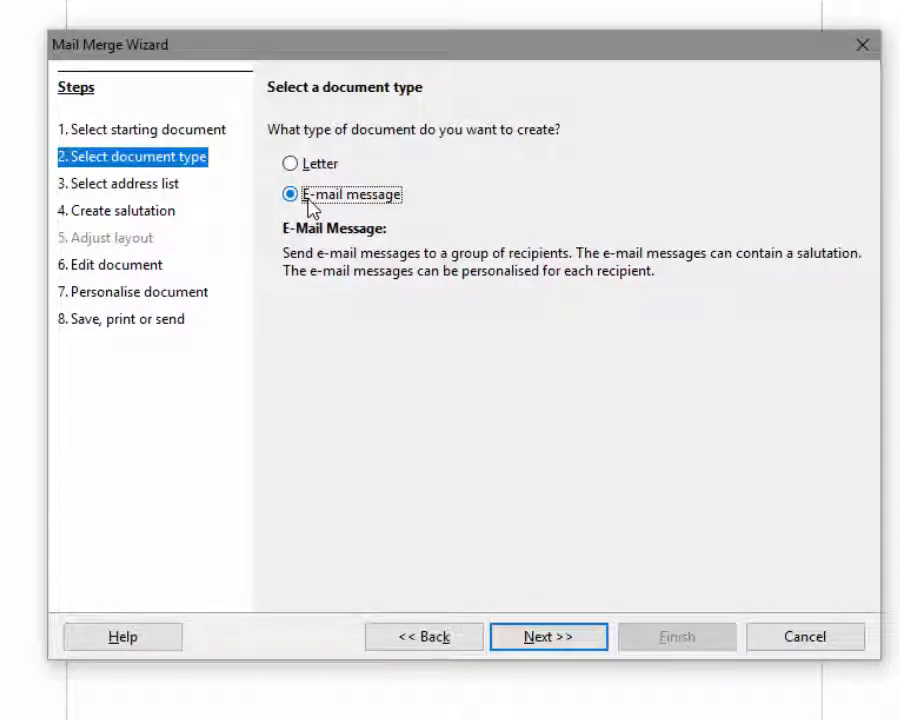
pyautogui.click(308, 175)
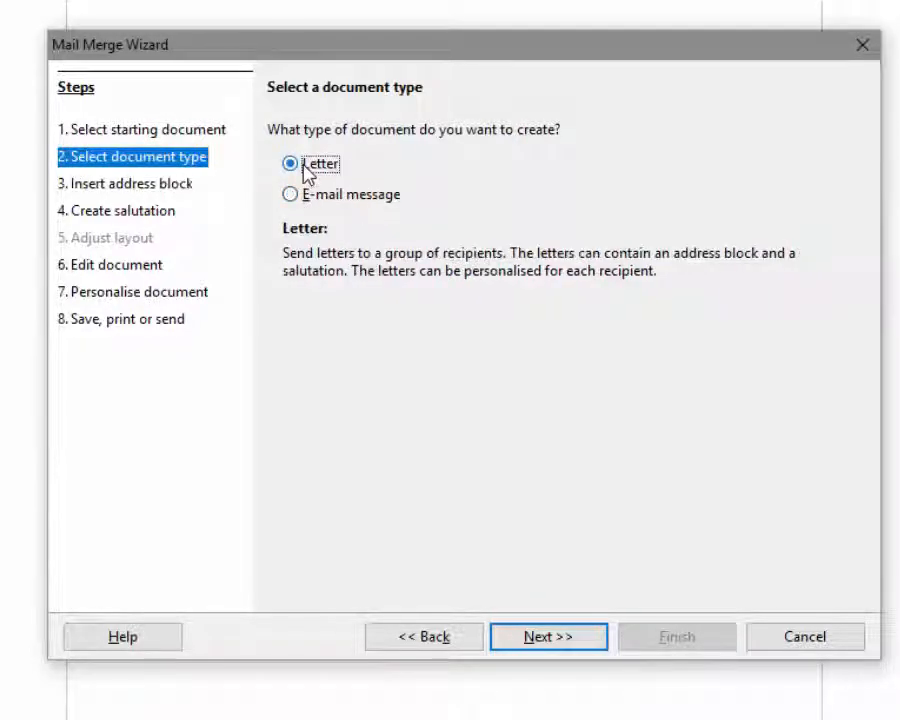
pyautogui.click(537, 640)
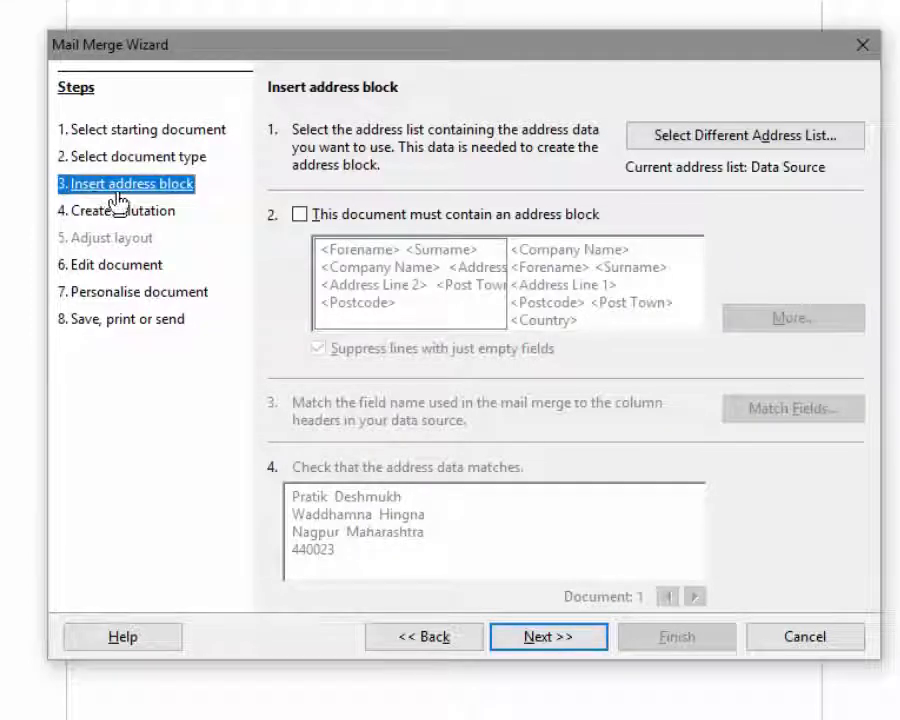
# Add the Data Source file from the Desktop to the mail merge's available address lists.
pyautogui.click(705, 148)
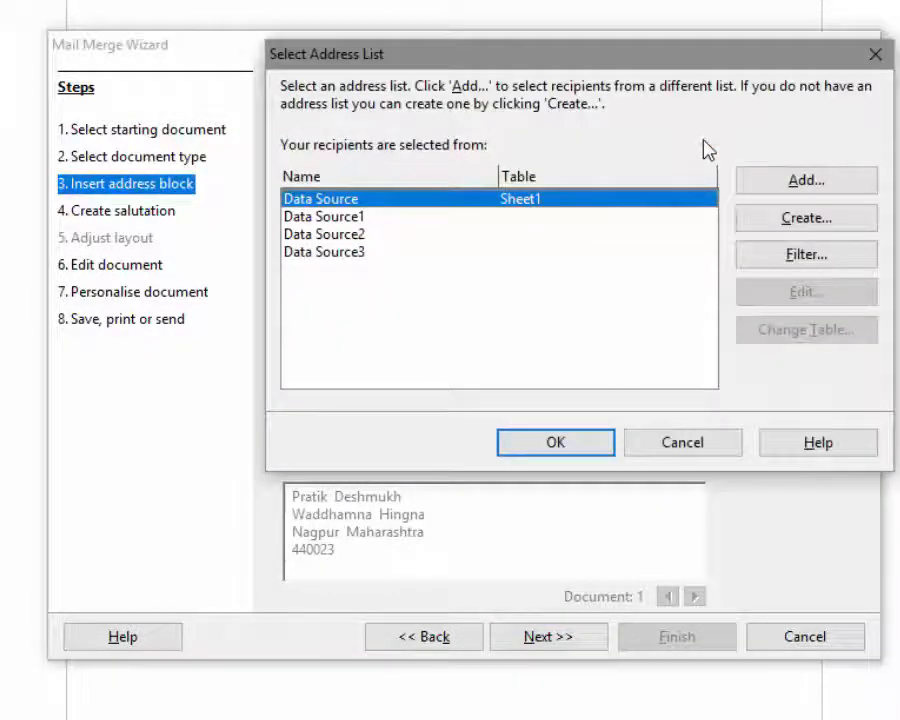
pyautogui.click(755, 188)
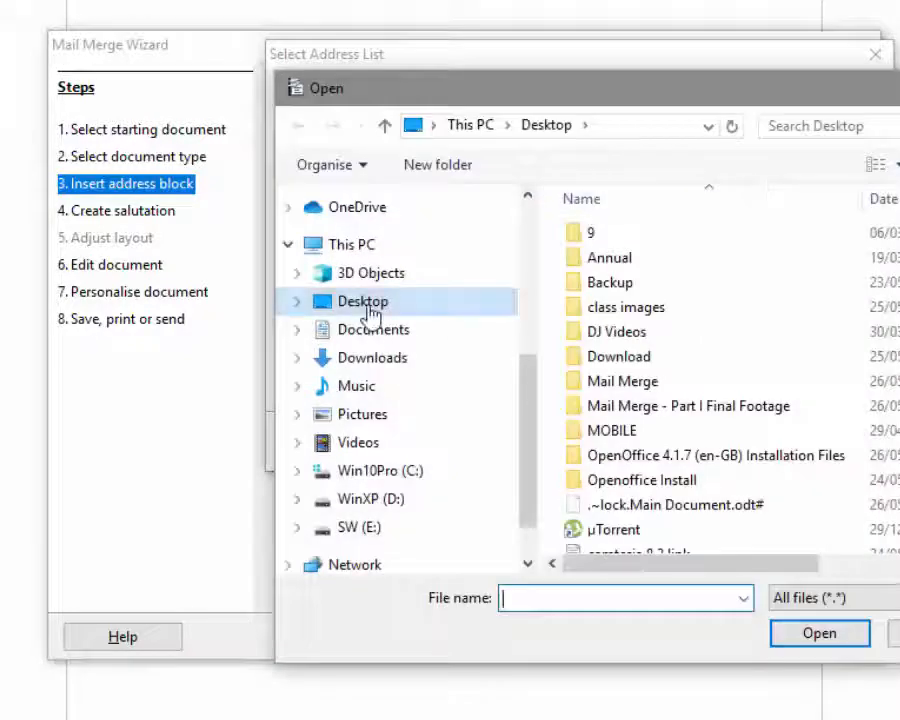
pyautogui.click(370, 311)
pyautogui.scroll(-3, 640, 400)
pyautogui.click(630, 393)
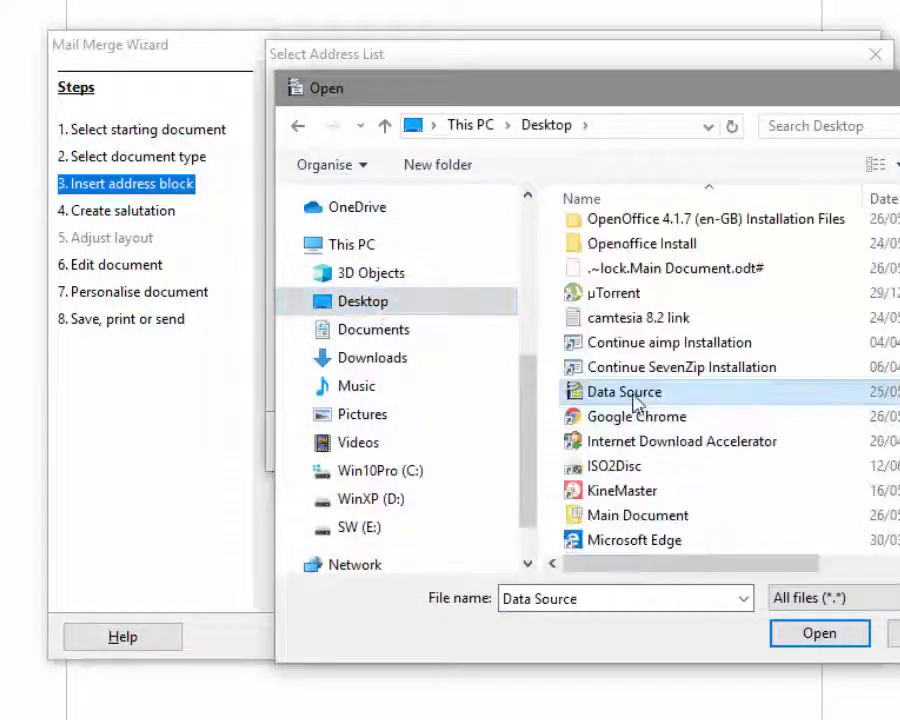
pyautogui.click(805, 648)
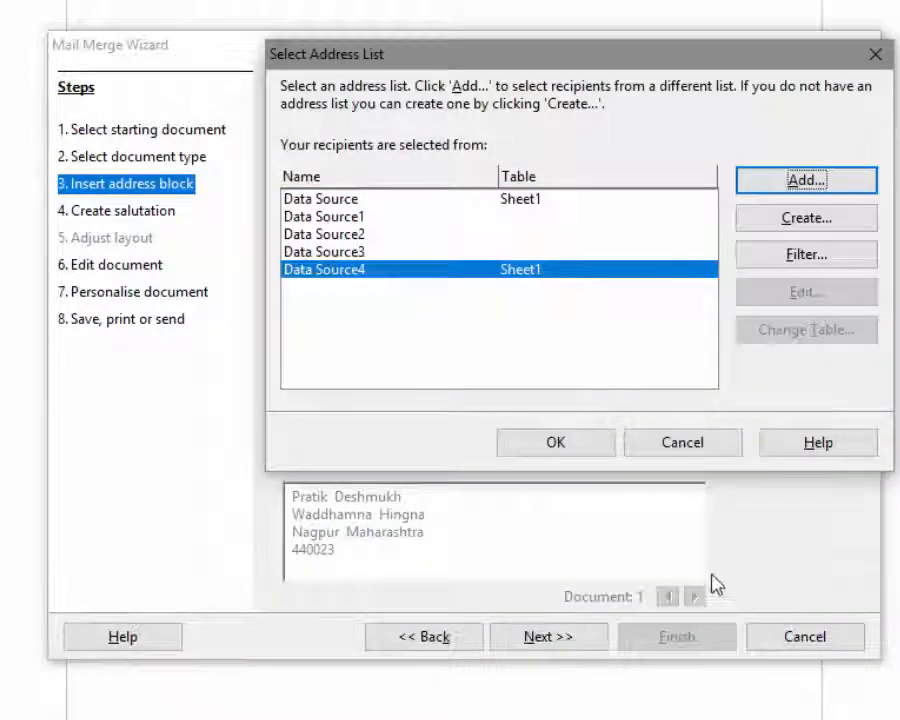
# Start creating a new address list and rename its Company Name element to City.
pyautogui.click(757, 233)
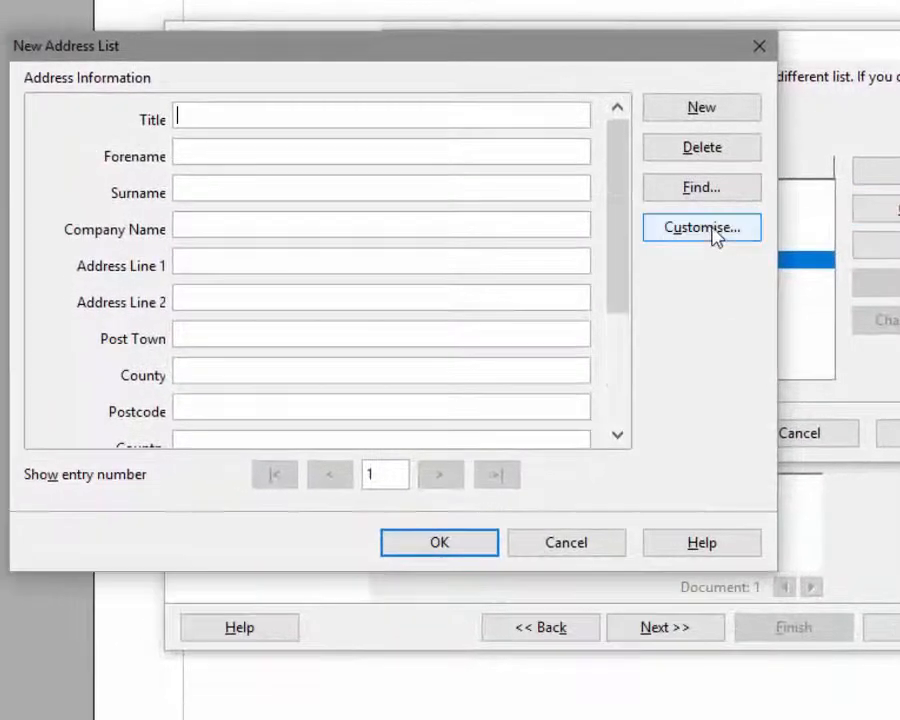
pyautogui.click(660, 238)
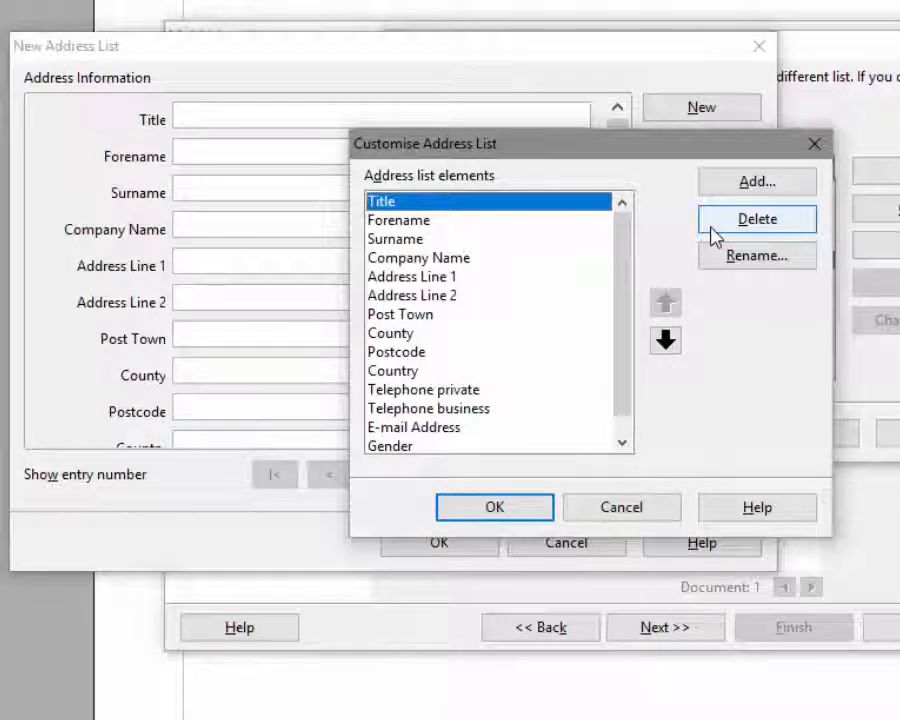
pyautogui.click(796, 155)
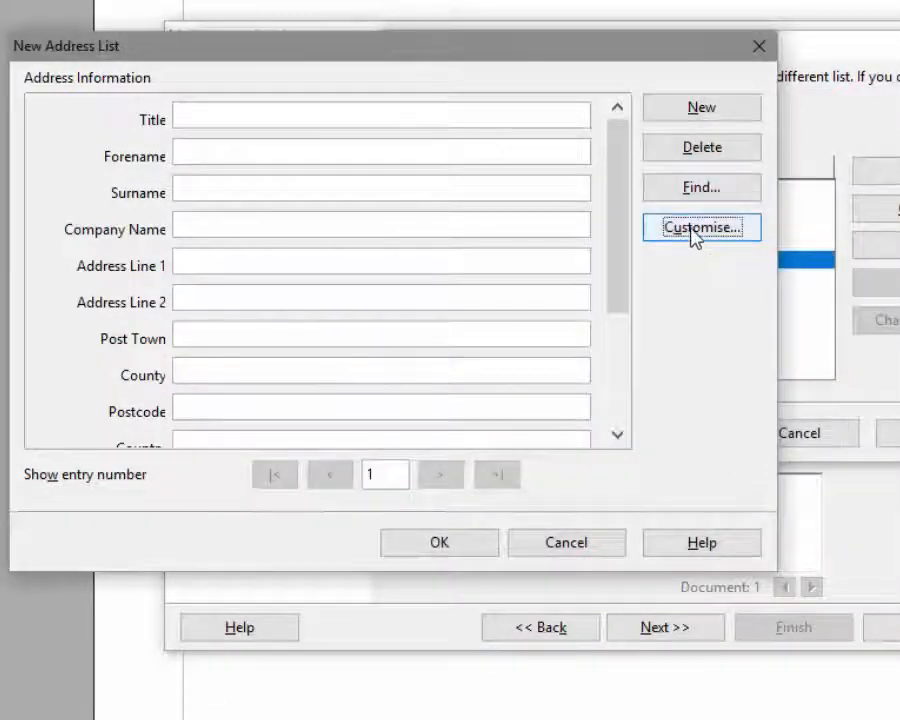
pyautogui.click(695, 233)
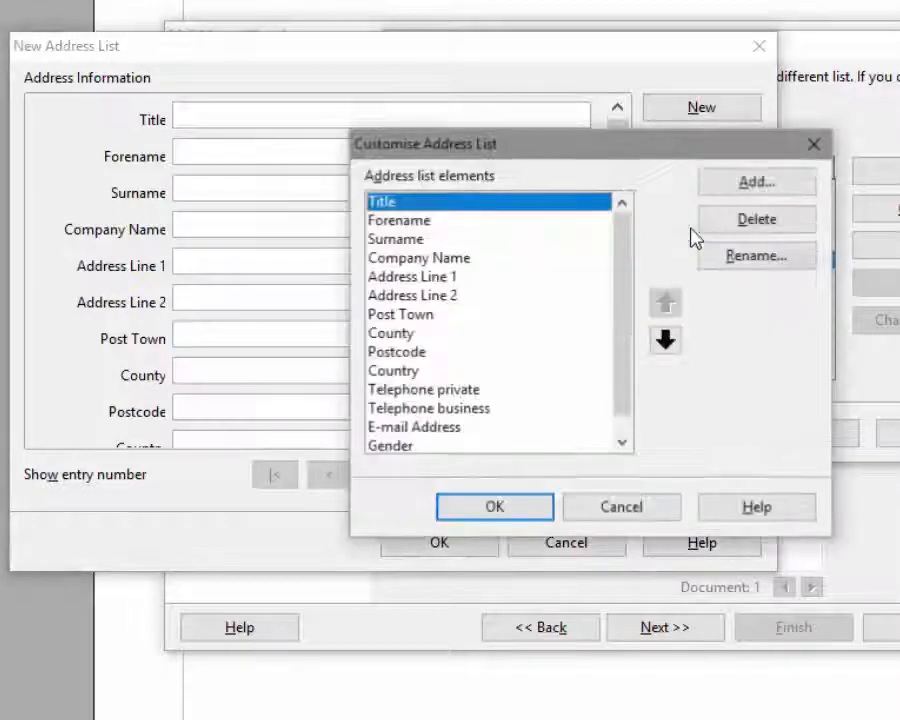
pyautogui.click(406, 222)
pyautogui.click(410, 247)
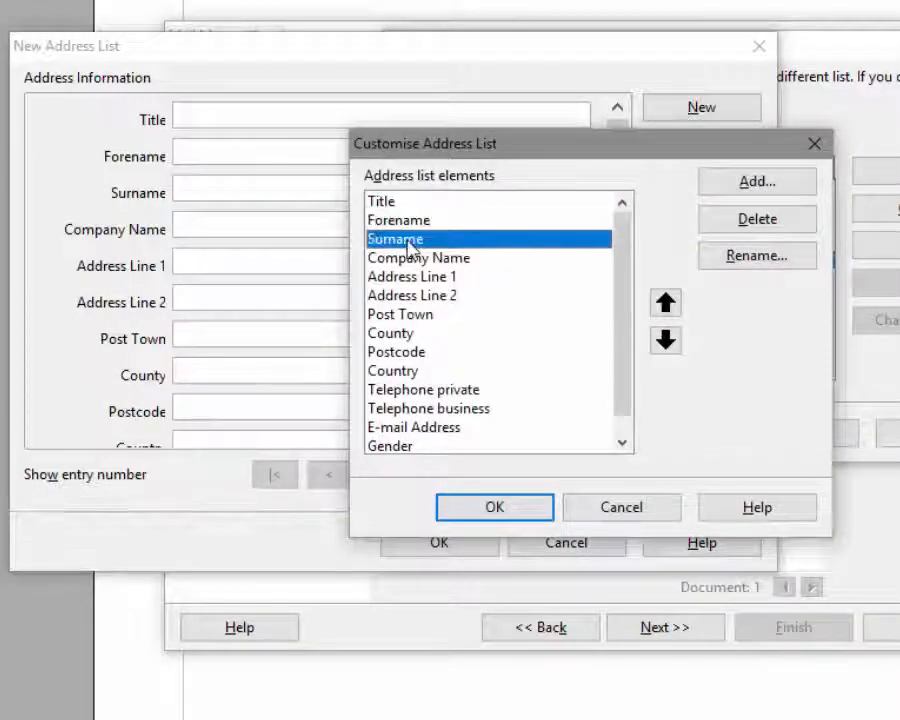
pyautogui.click(413, 260)
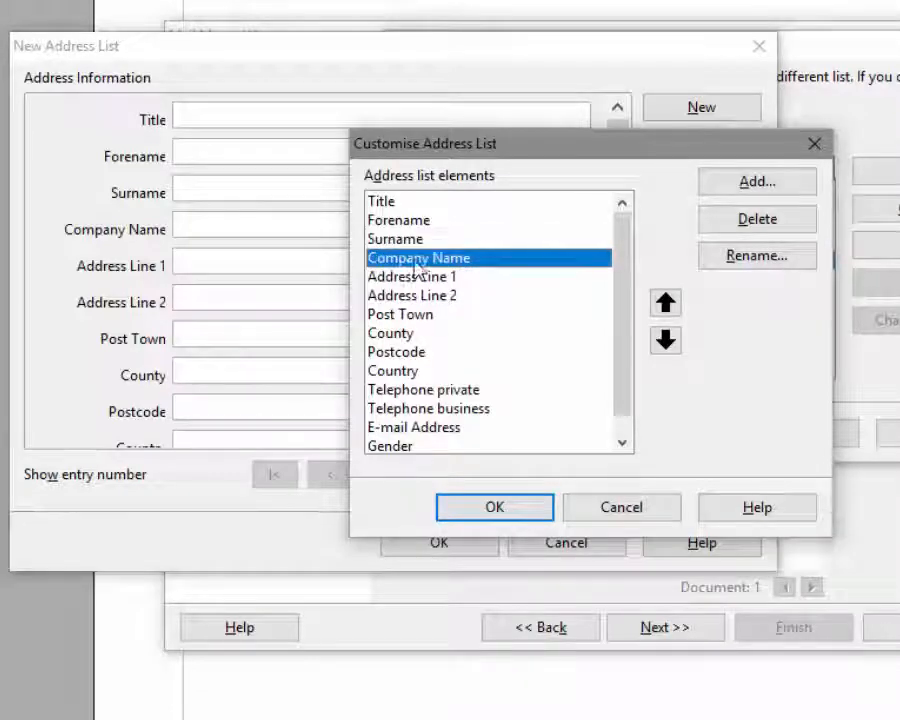
pyautogui.click(741, 266)
pyautogui.moveTo(697, 330); pyautogui.dragTo(594, 332)
pyautogui.write('City')
pyautogui.click(898, 307)
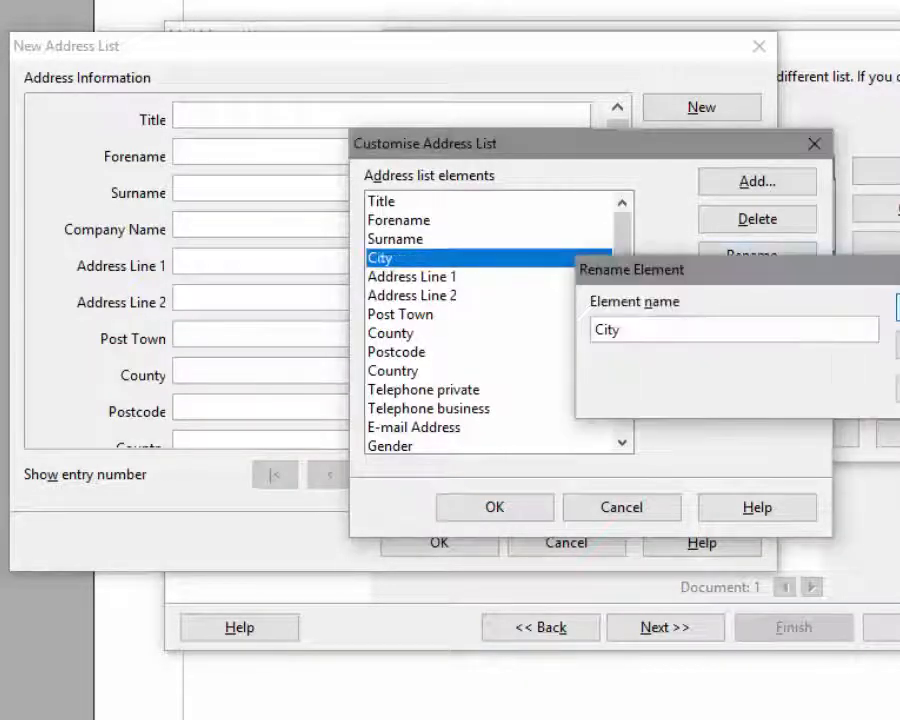
# Rename the Address Line 1 element to Taluka and the Address Line 2 element to District.
pyautogui.click(412, 277)
pyautogui.click(745, 258)
pyautogui.moveTo(686, 330); pyautogui.dragTo(594, 332)
pyautogui.write('Taluka')
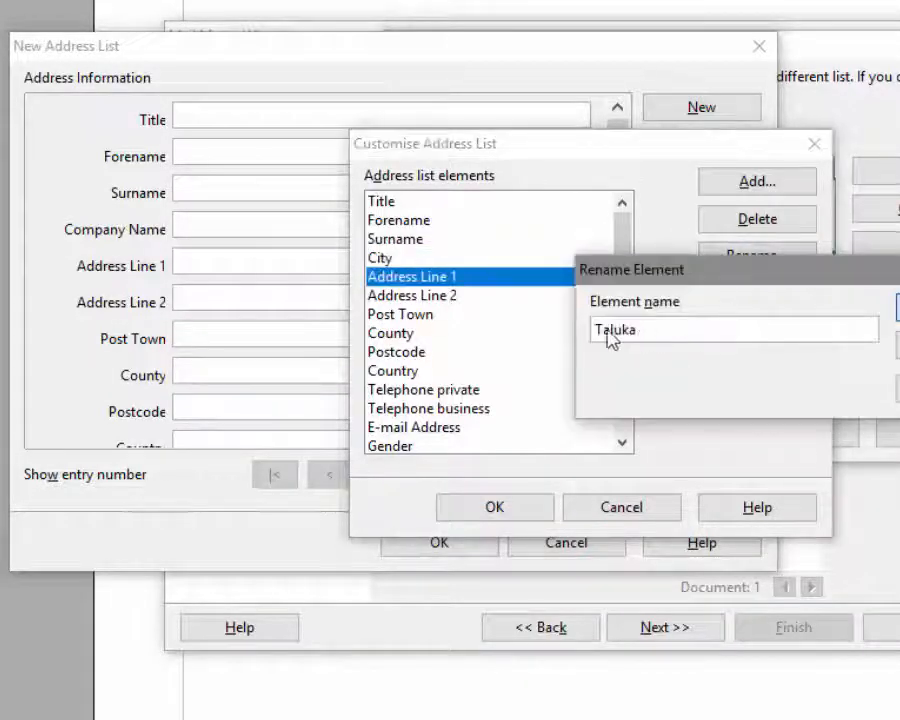
pyautogui.click(898, 307)
pyautogui.click(412, 296)
pyautogui.click(742, 257)
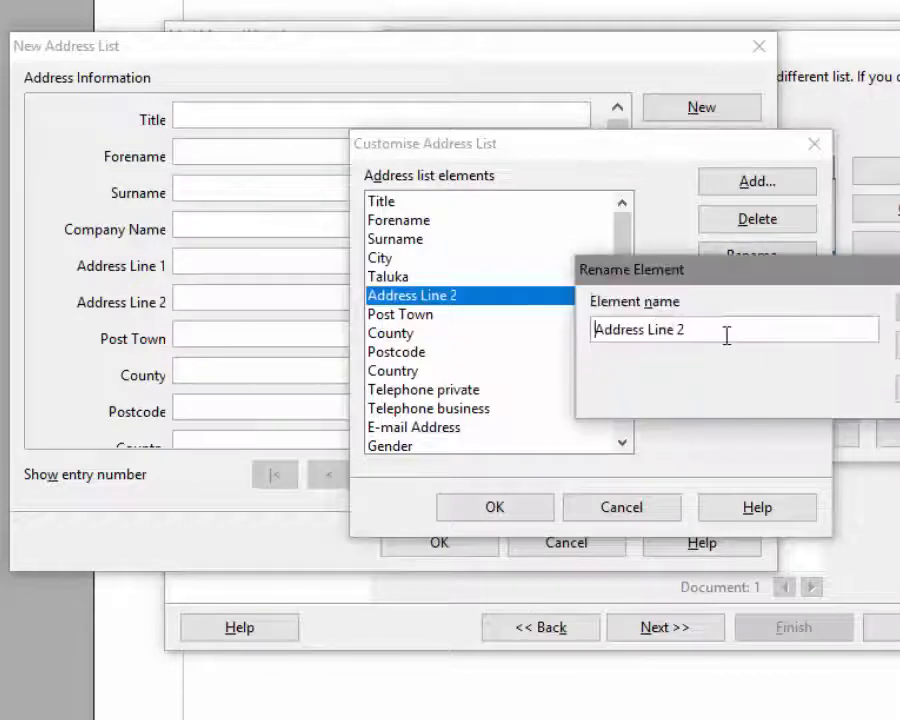
pyautogui.moveTo(686, 330); pyautogui.dragTo(555, 335)
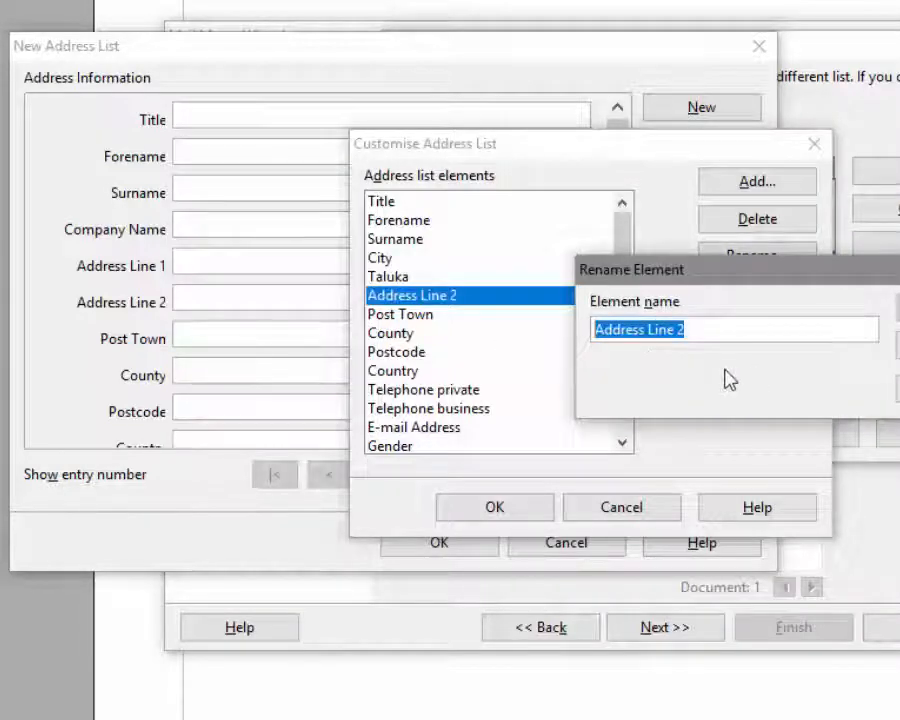
pyautogui.write('D')
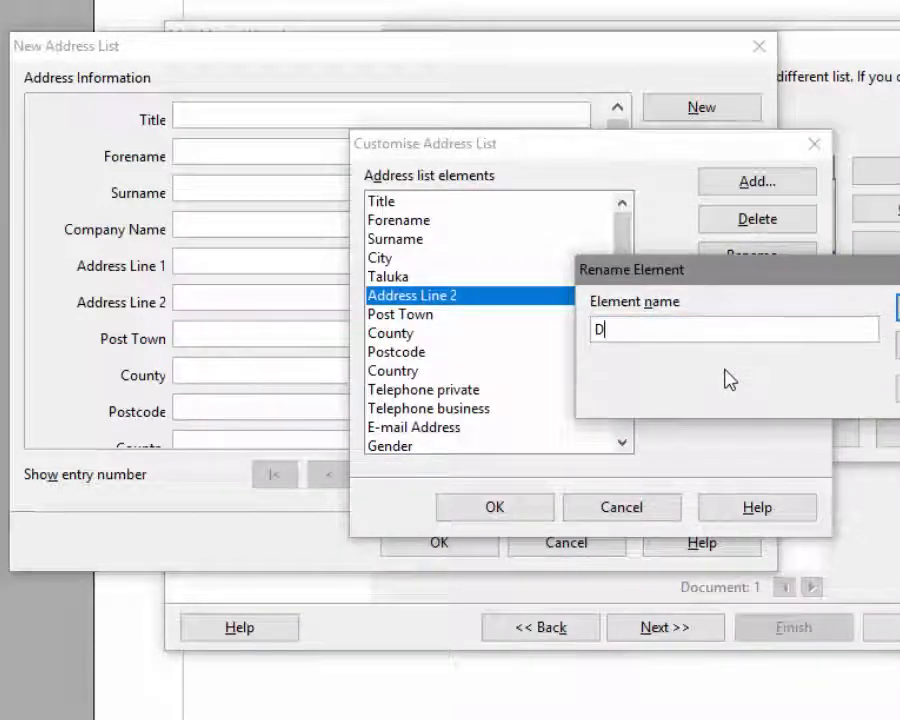
pyautogui.write('istrict')
pyautogui.press('Return')
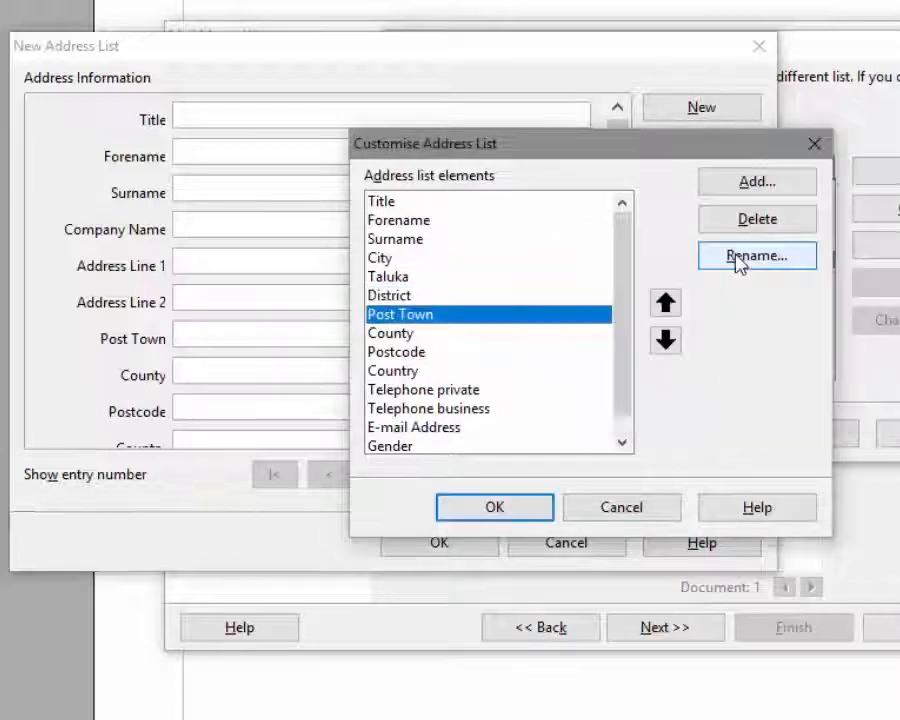
# Rename the Post Town element to State, remove County, and rename Postcode to Pin Code.
pyautogui.click(740, 258)
pyautogui.write('S')
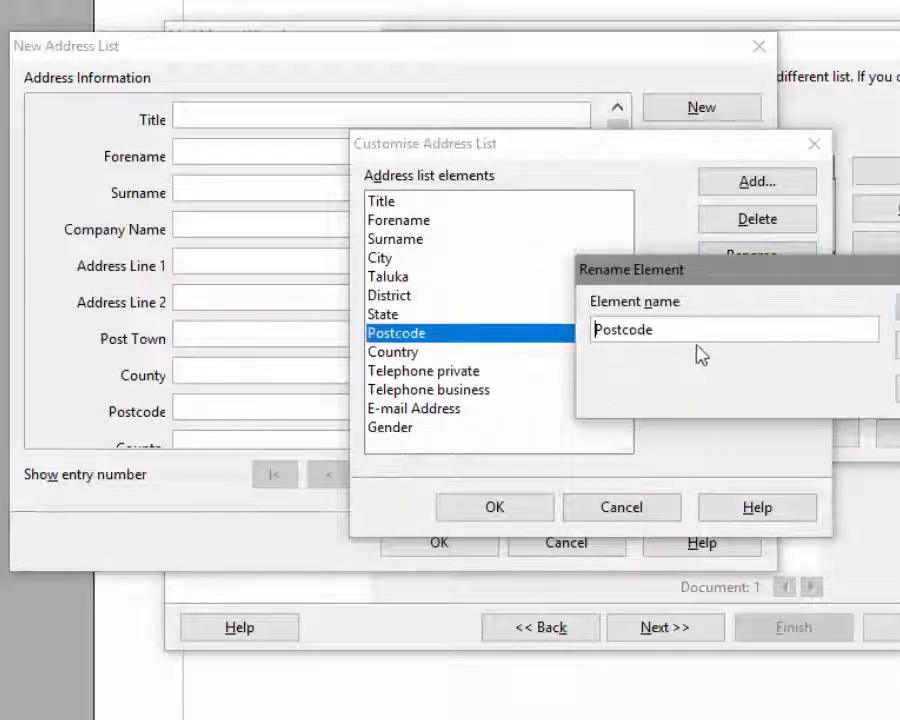
pyautogui.write('Pin Code')
pyautogui.press('Return')
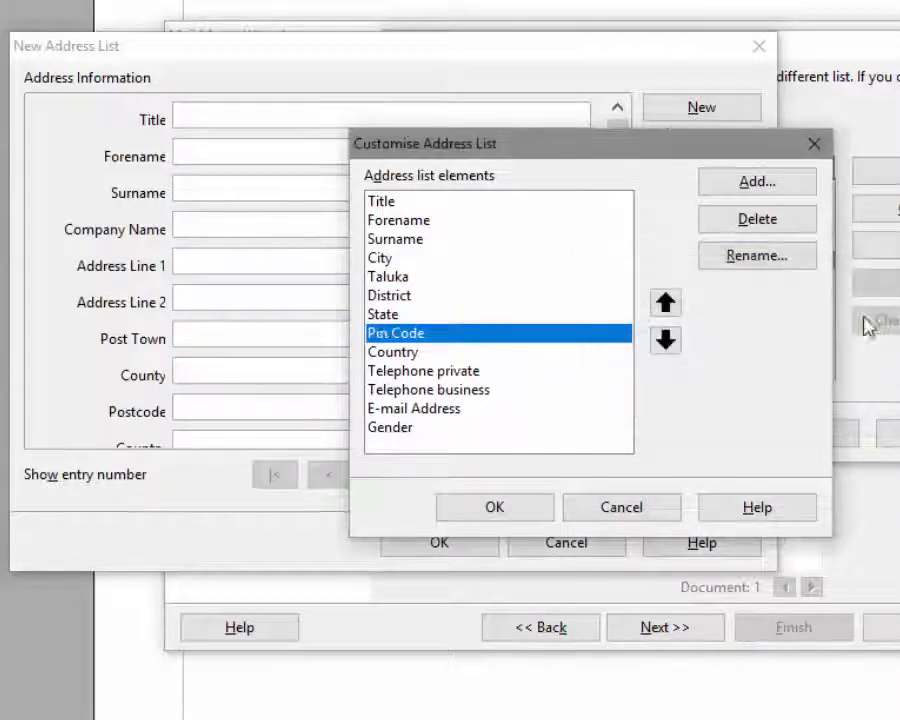
# Delete the Country, Telephone private, Telephone business, E-mail Address and Gender elements and apply the customised address list.
pyautogui.click(400, 354)
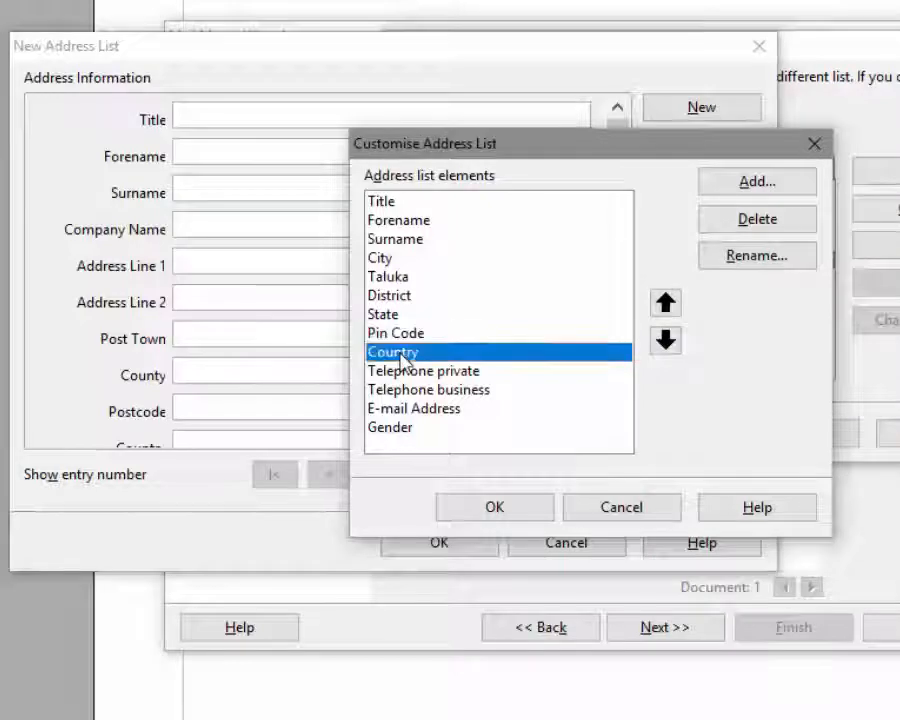
pyautogui.click(759, 223)
pyautogui.click(759, 223)
pyautogui.click(759, 223)
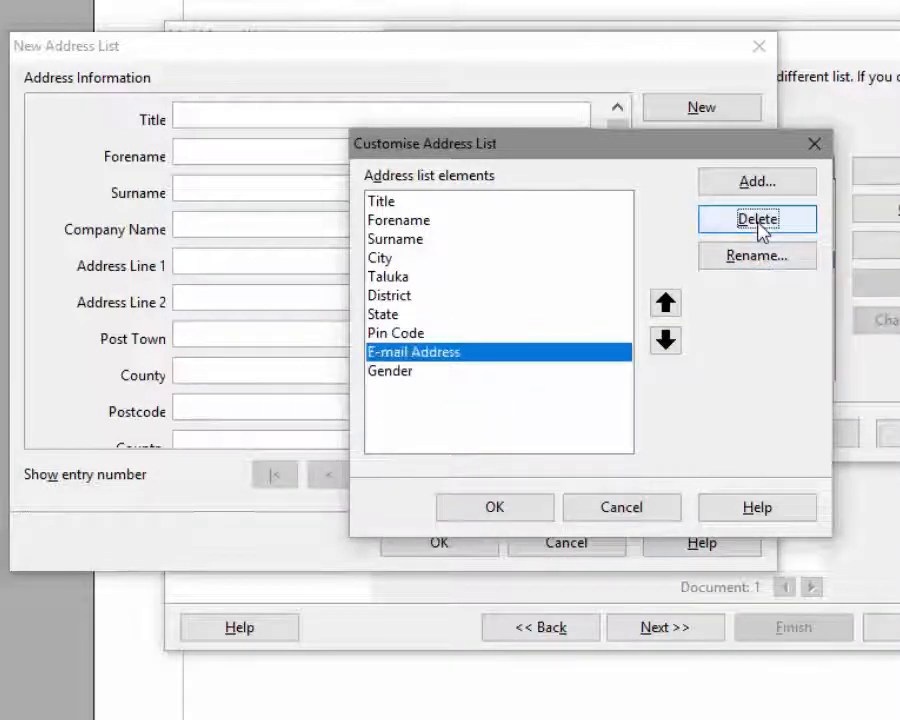
pyautogui.click(759, 223)
pyautogui.click(759, 224)
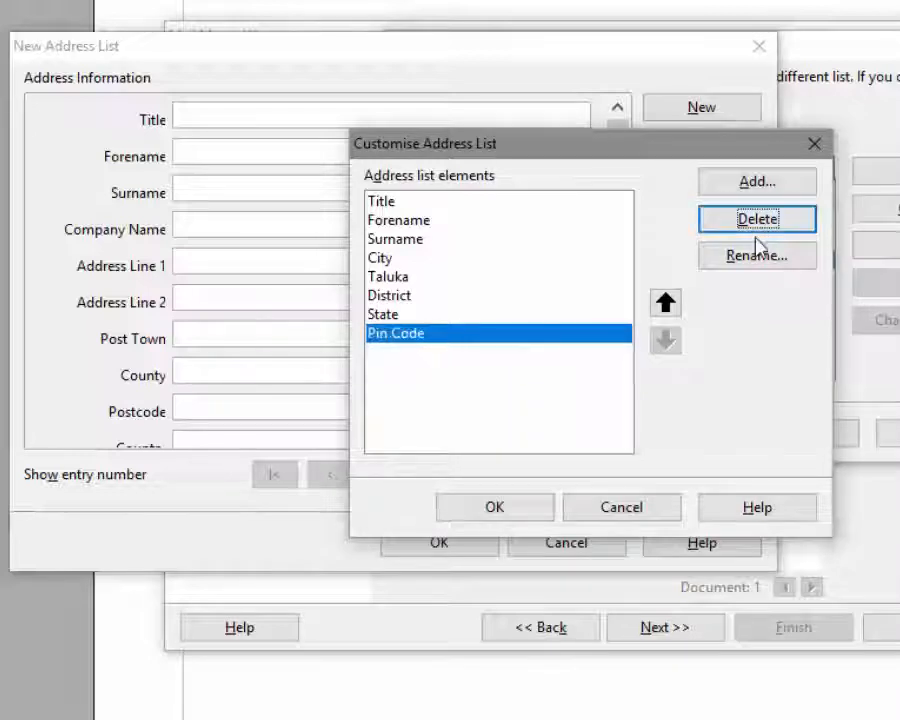
pyautogui.click(495, 508)
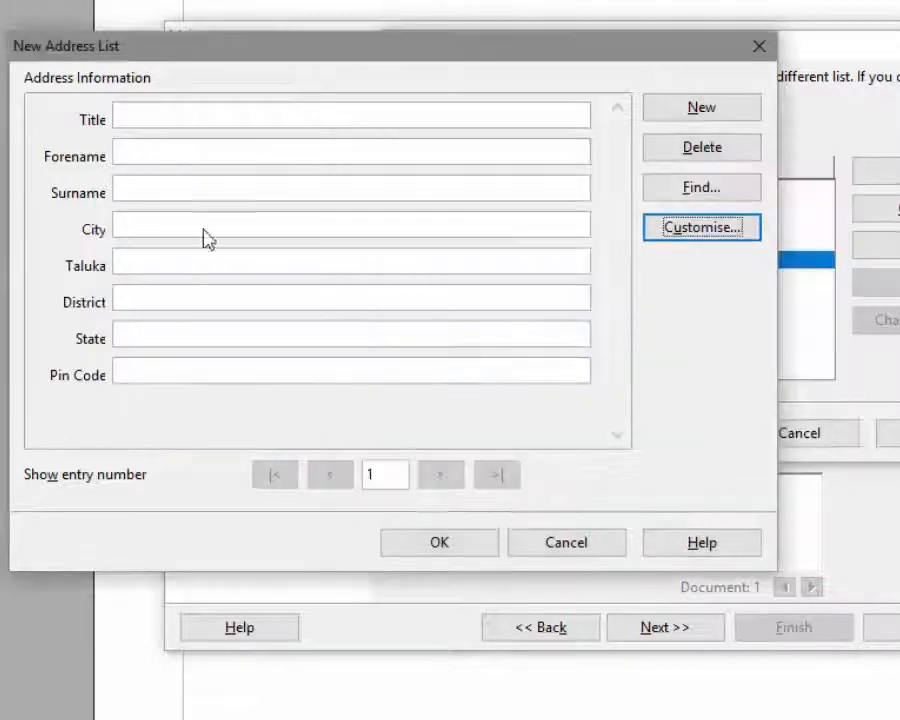
pyautogui.click(123, 121)
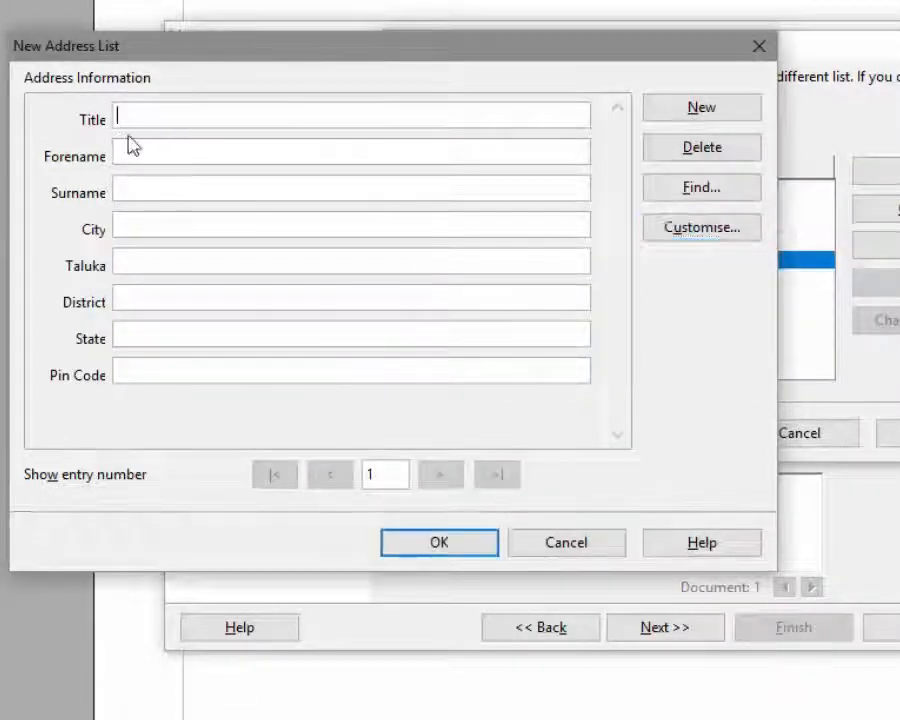
pyautogui.click(133, 224)
pyautogui.click(134, 264)
pyautogui.click(133, 301)
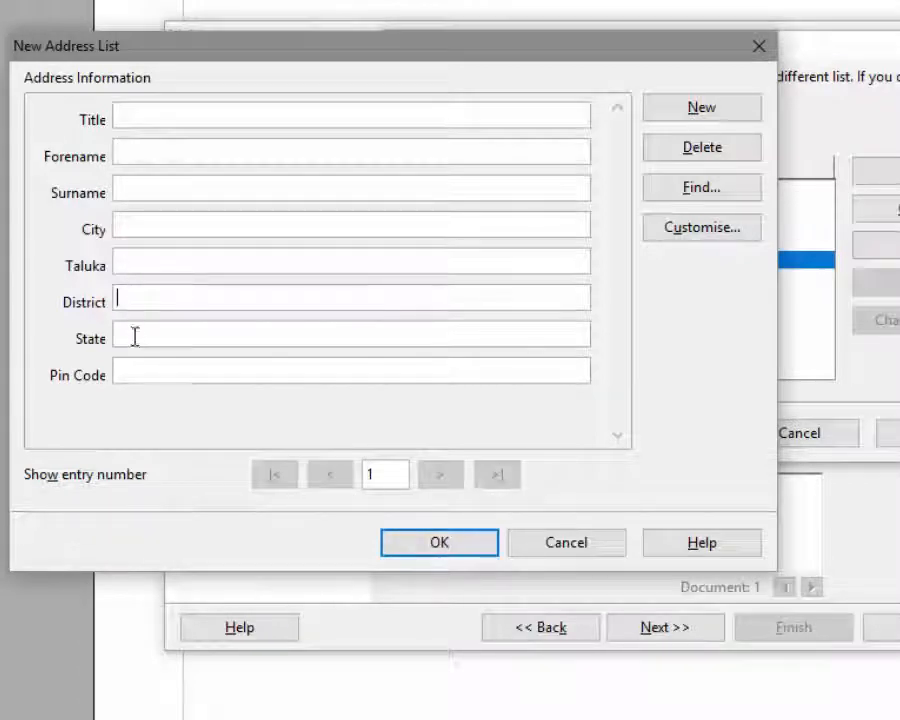
pyautogui.click(134, 336)
pyautogui.click(134, 374)
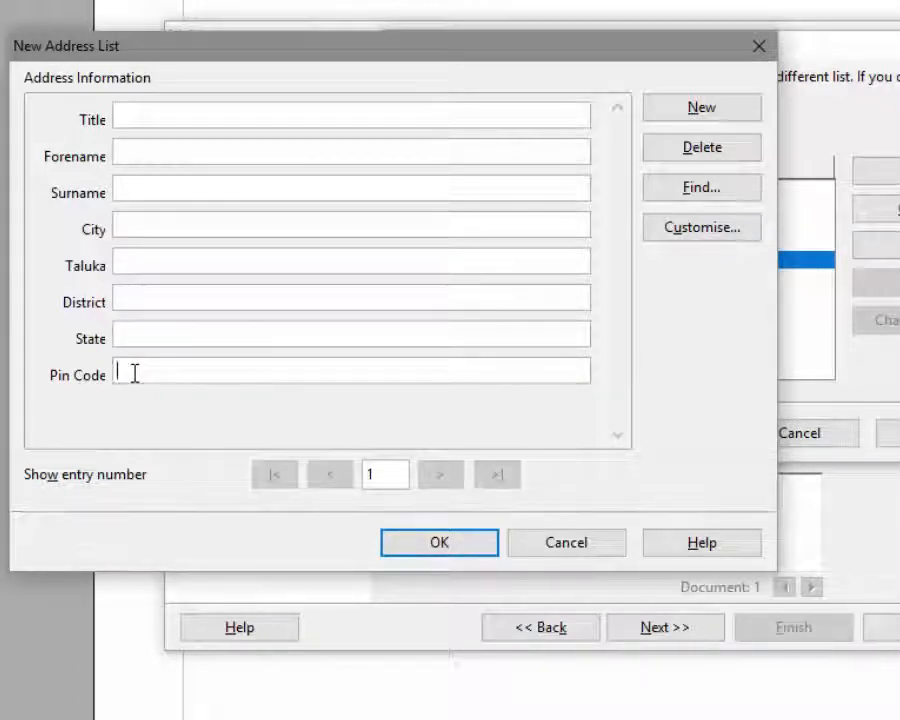
# Fill in the first address entry with the title Dear friend, the recipient's forename and surname, and the full postal address including postal code.
pyautogui.click(463, 120)
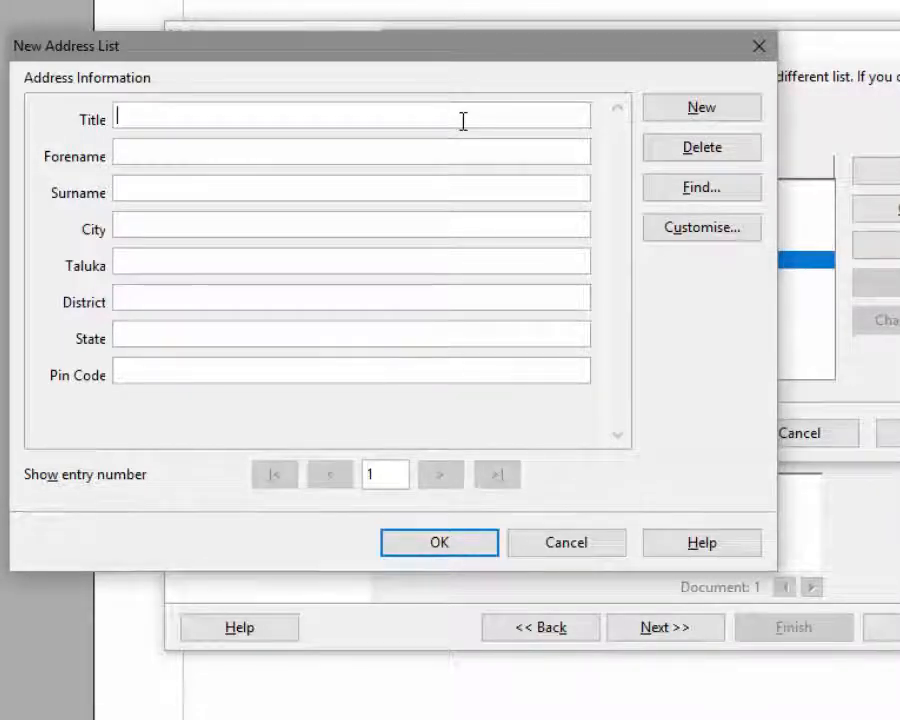
pyautogui.write('De')
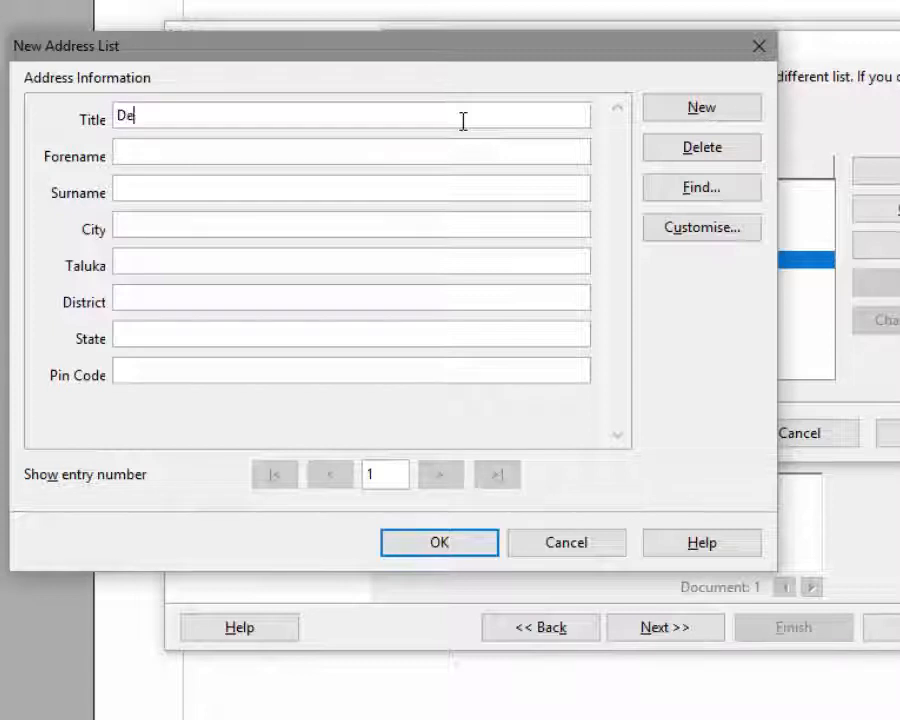
pyautogui.write('ar F')
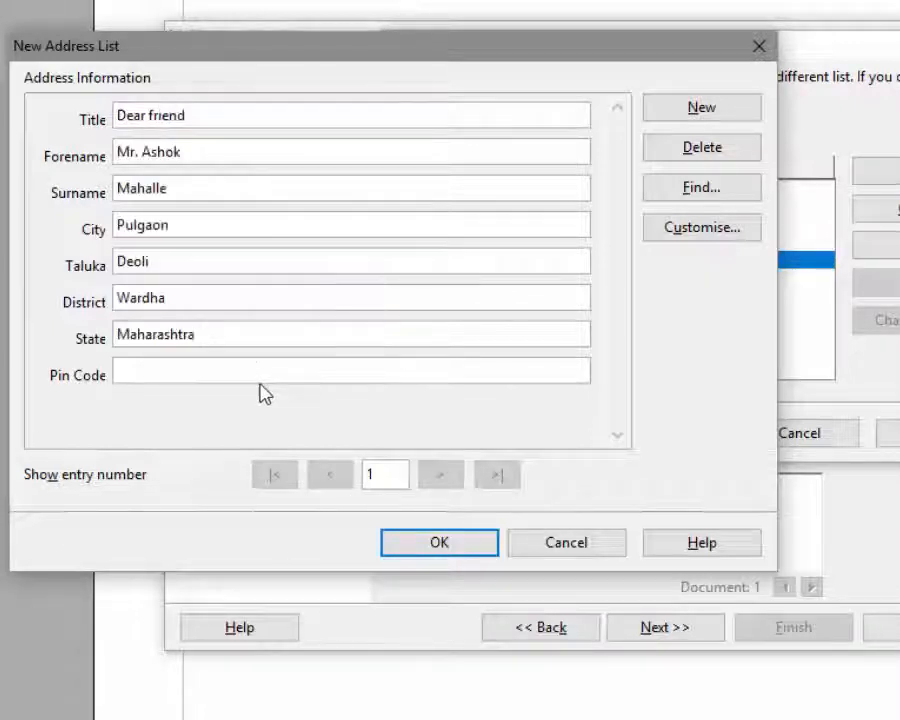
pyautogui.click(256, 371)
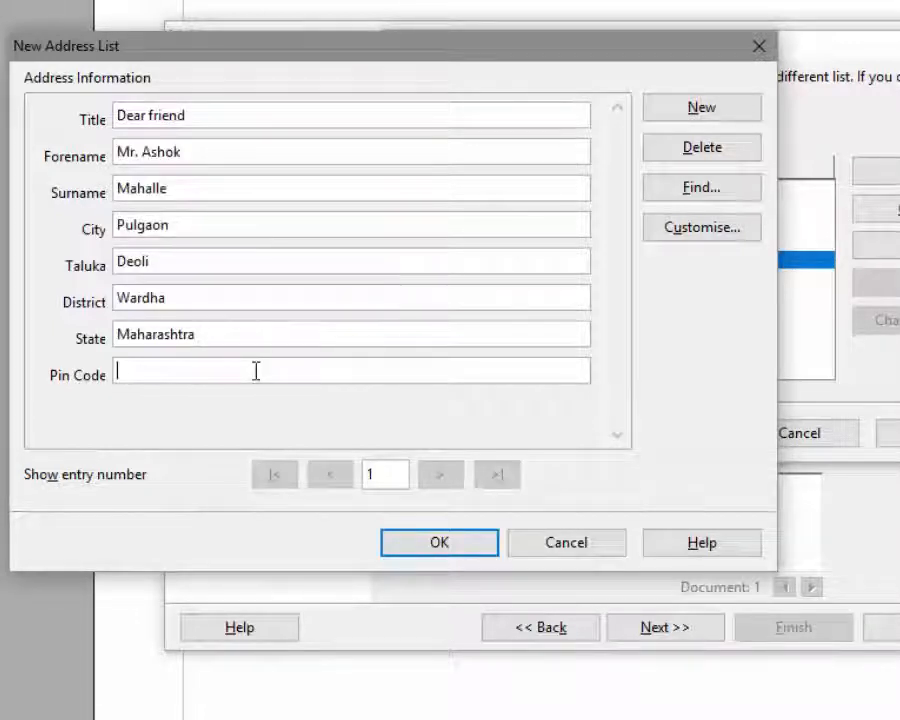
pyautogui.write('44005')
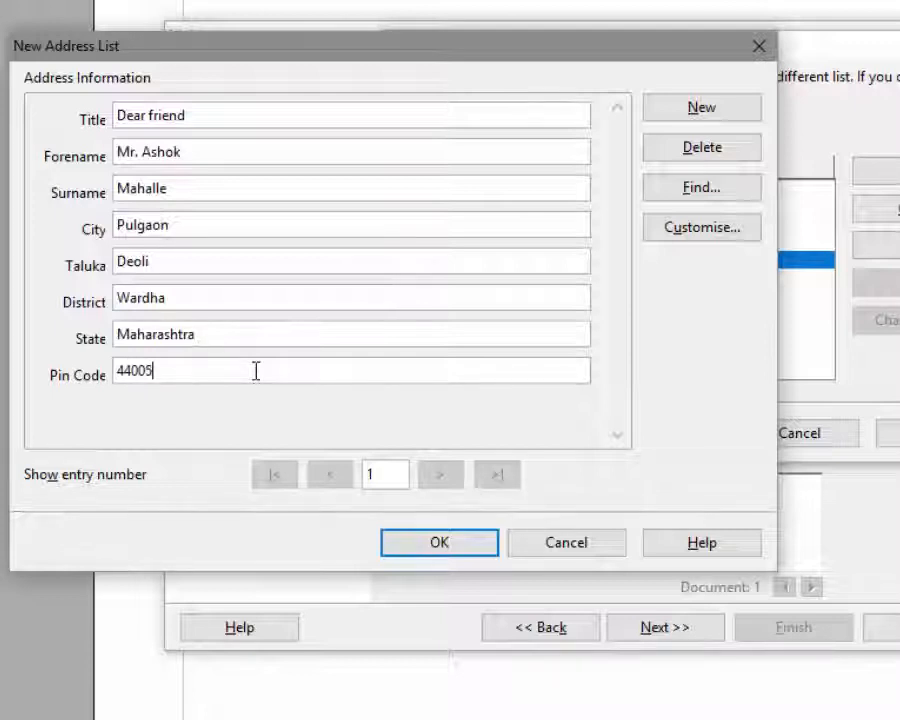
pyautogui.write('6')
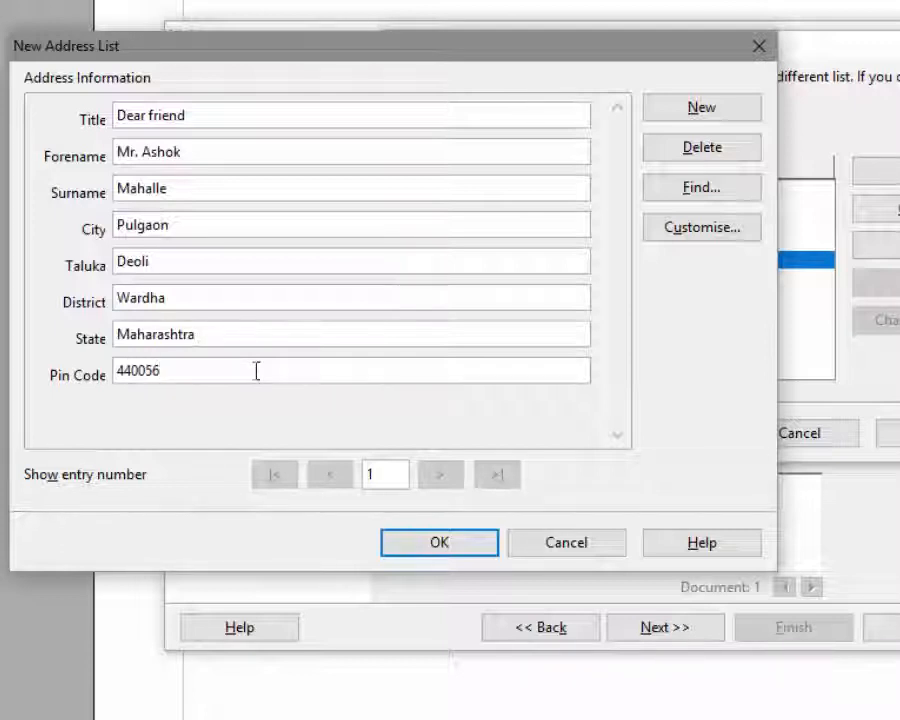
# Add a second, blank entry to the new address list.
pyautogui.click(688, 120)
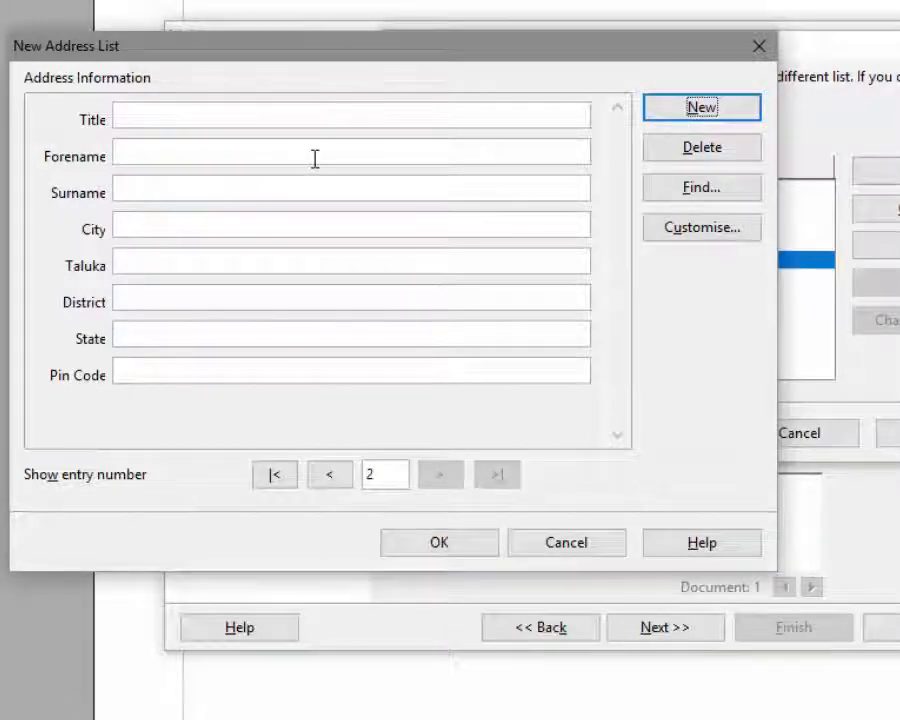
pyautogui.click(311, 116)
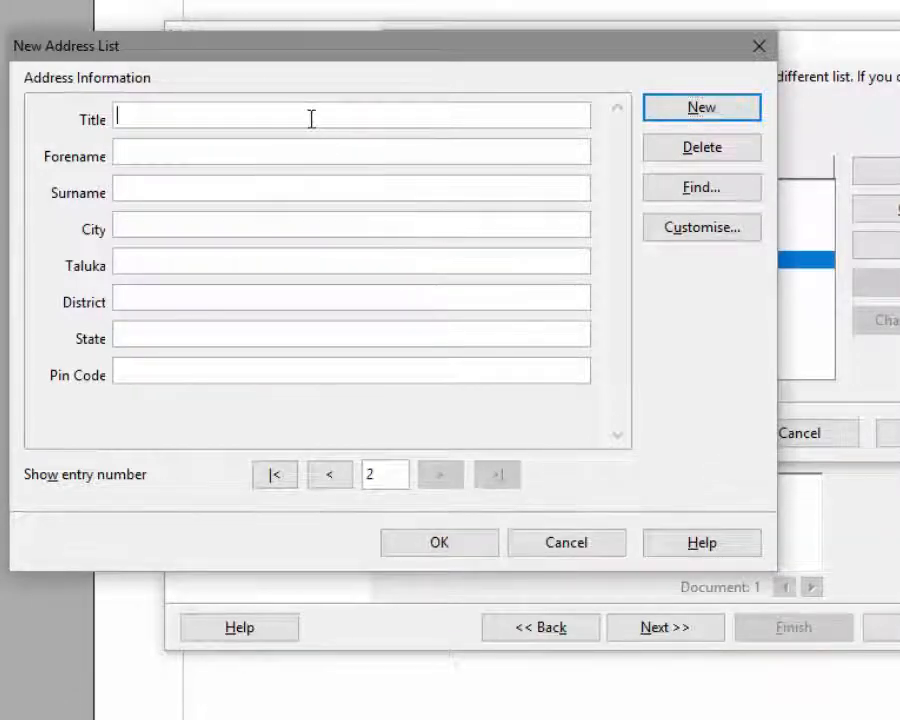
pyautogui.click(309, 185)
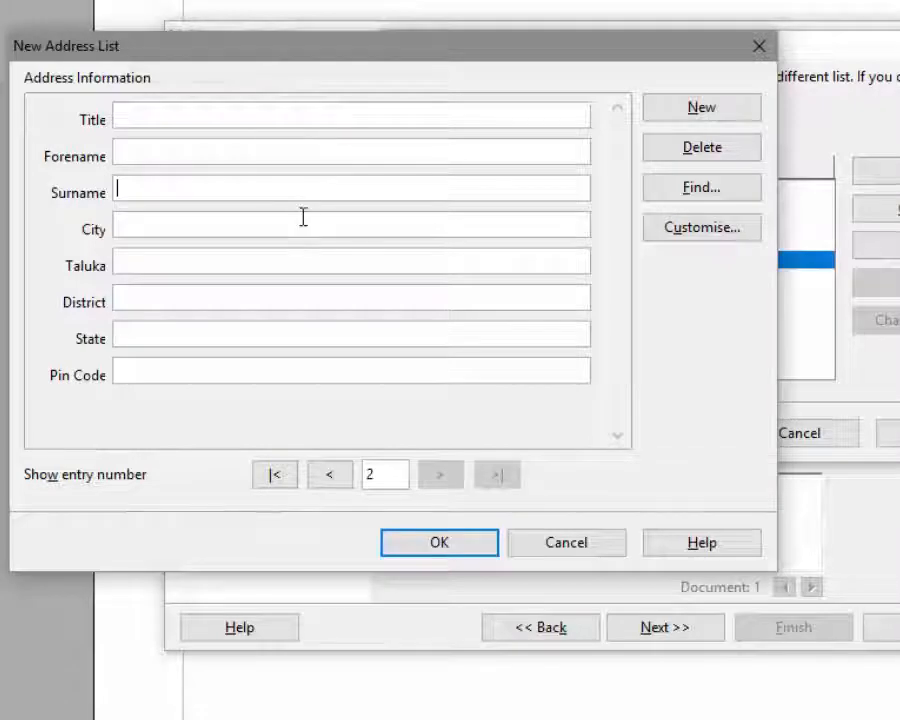
pyautogui.click(299, 226)
pyautogui.click(296, 262)
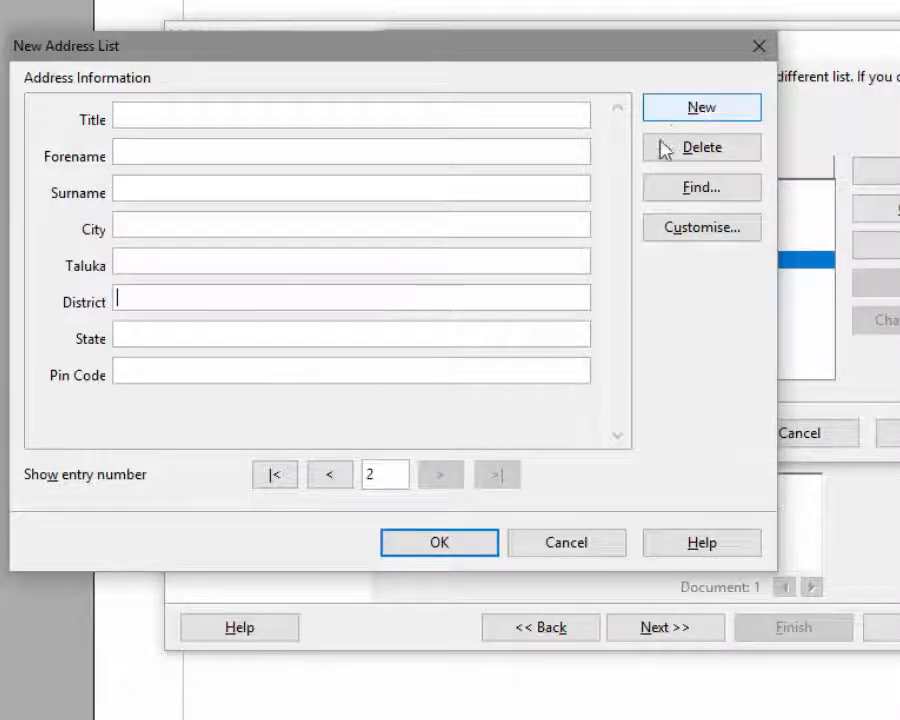
# Discard the new address list and choose the existing Data Source list as the recipients' source.
pyautogui.click(553, 546)
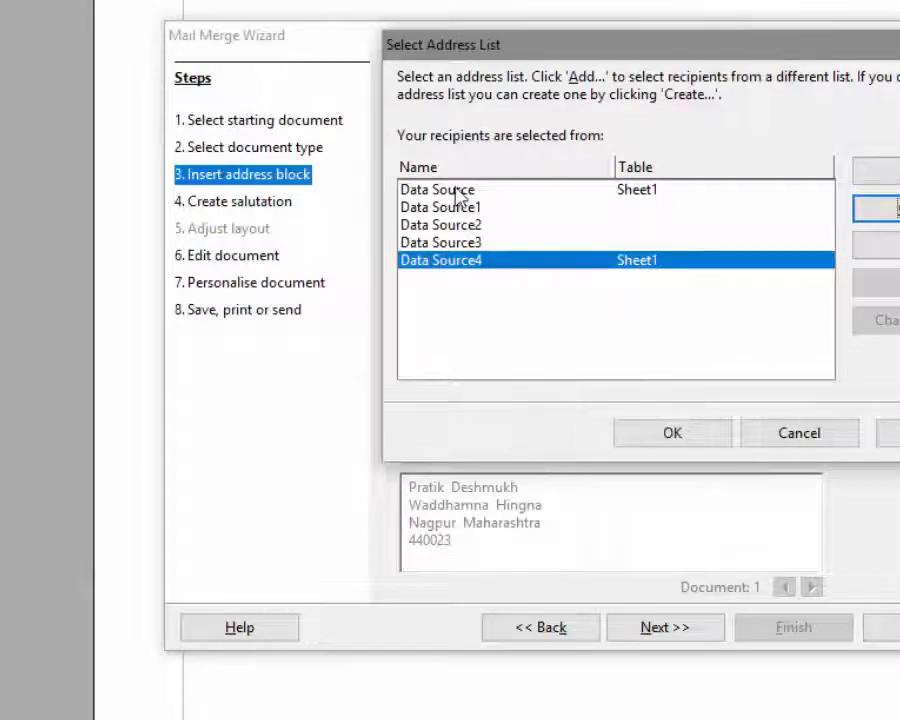
pyautogui.click(457, 190)
pyautogui.click(629, 440)
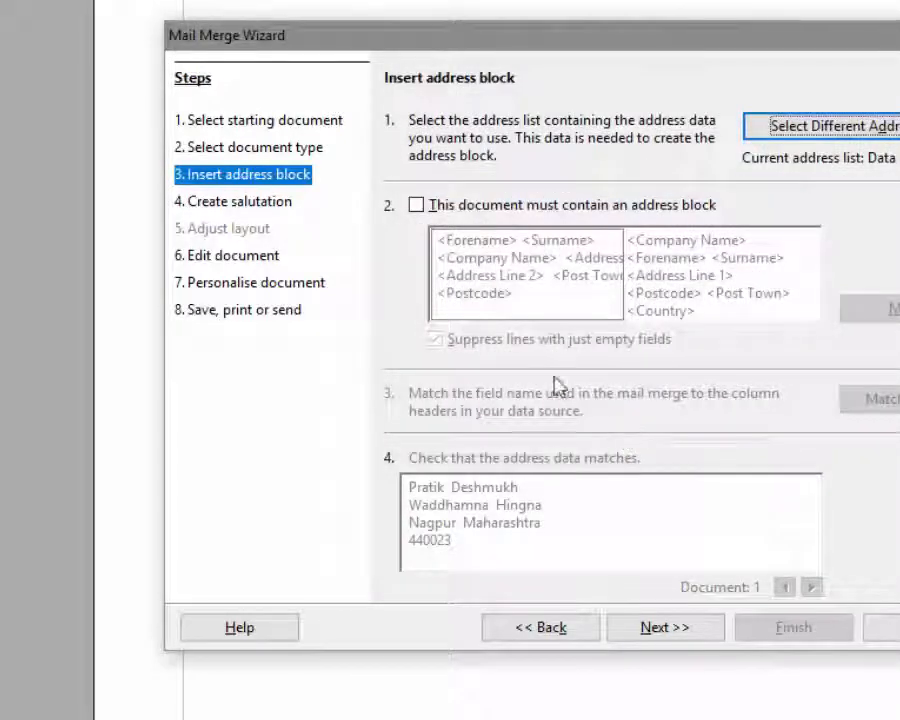
# Include an address block in the document and start defining a new custom address block.
pyautogui.click(416, 206)
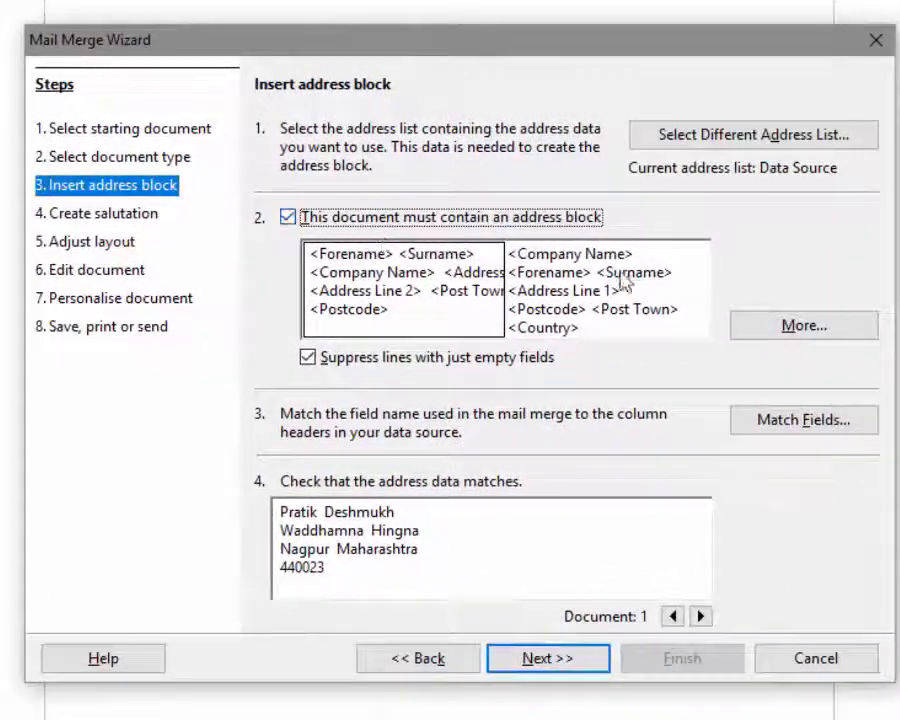
pyautogui.click(782, 333)
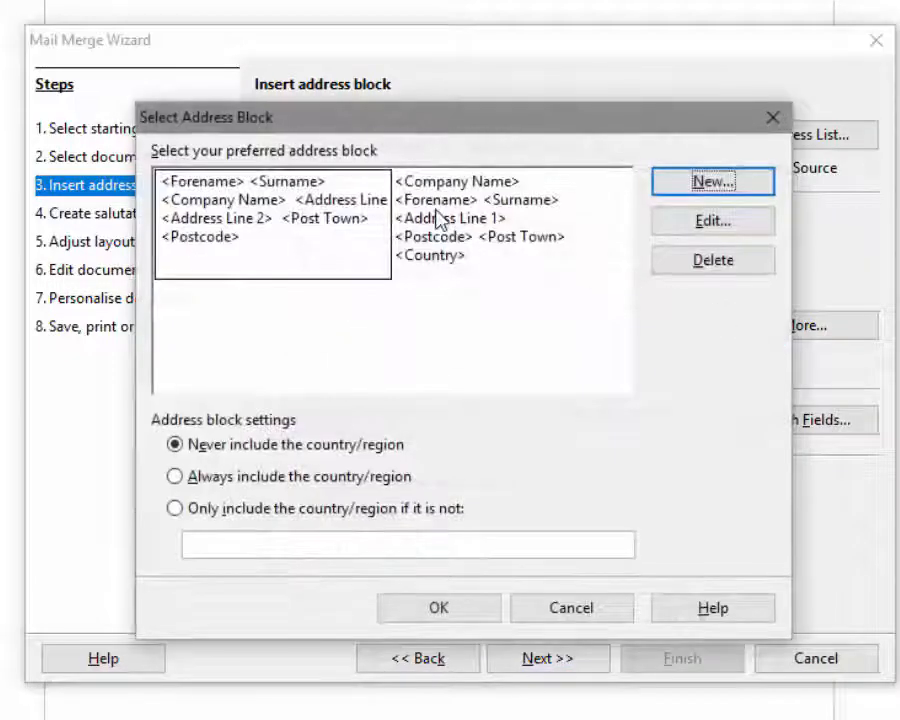
pyautogui.click(438, 217)
pyautogui.click(680, 188)
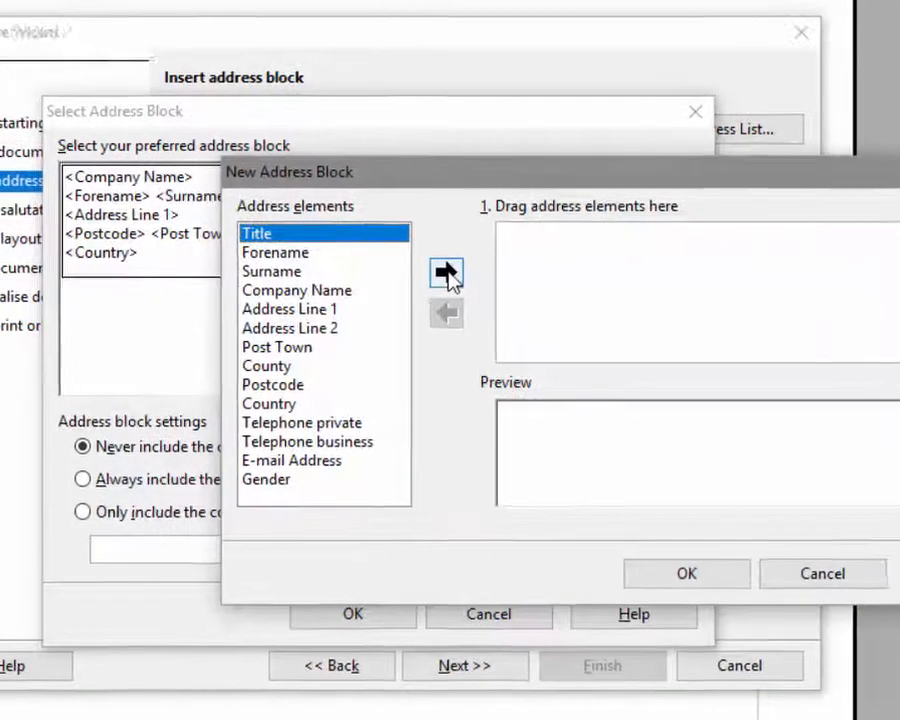
# Place Title, Forename and Surname on the address block's first line, moving Forename two spaces away from Title.
pyautogui.click(529, 274)
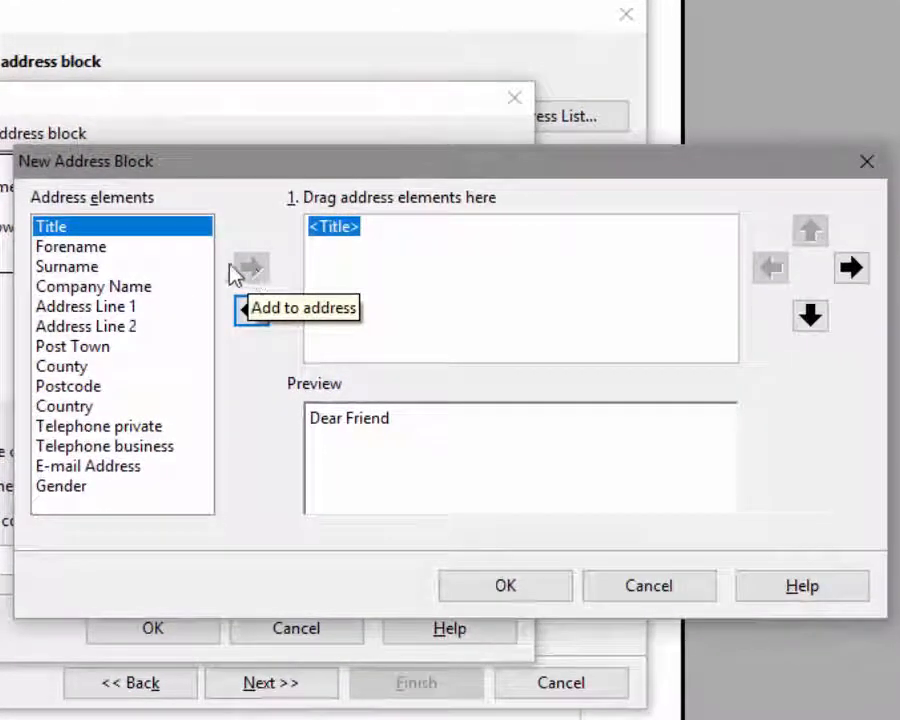
pyautogui.click(100, 248)
pyautogui.click(252, 273)
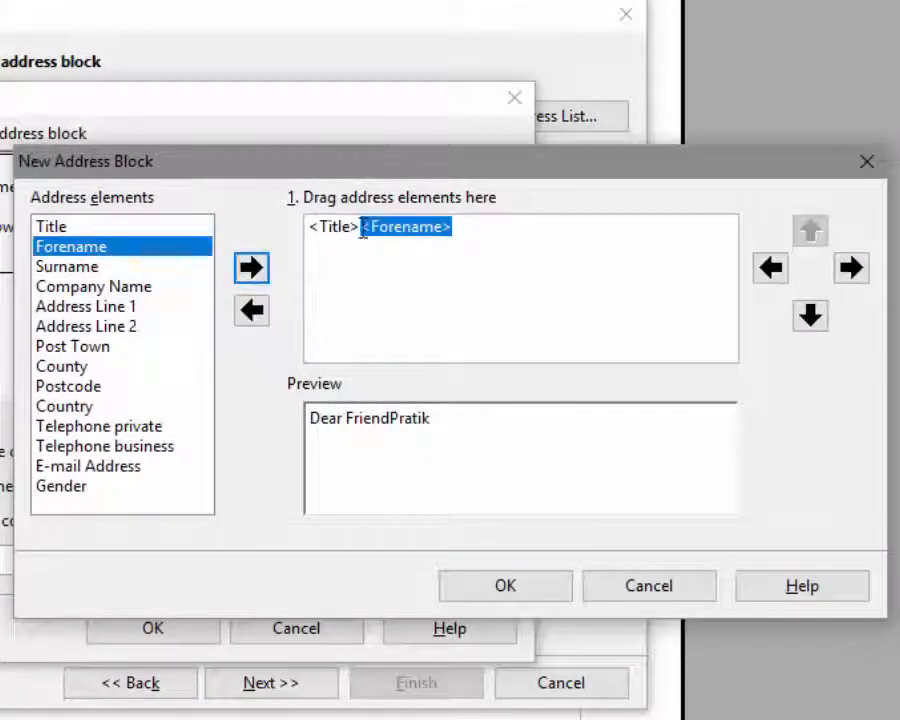
pyautogui.click(850, 268)
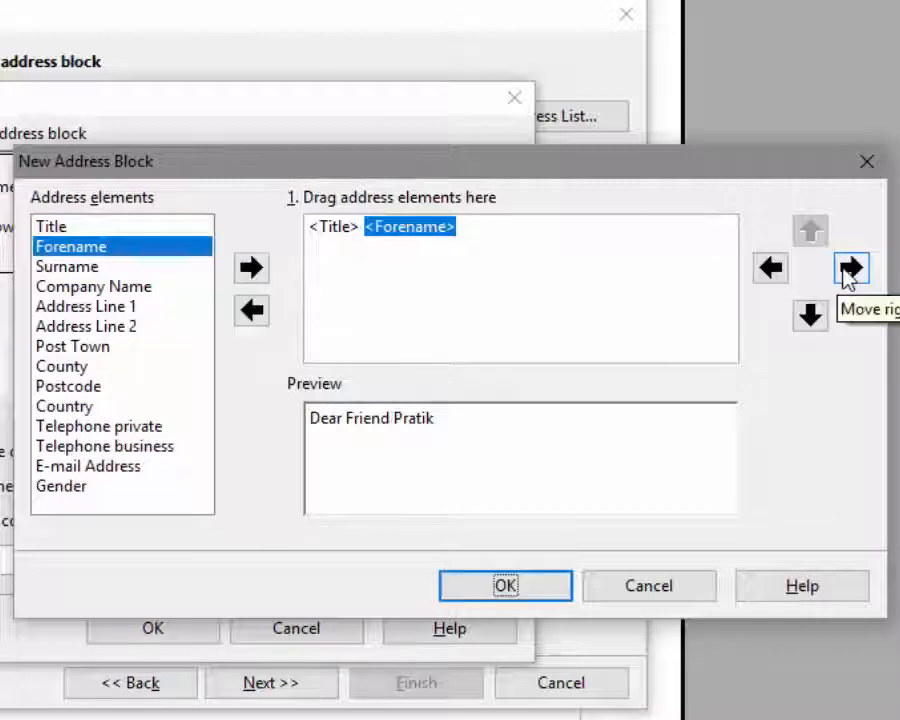
pyautogui.click(850, 268)
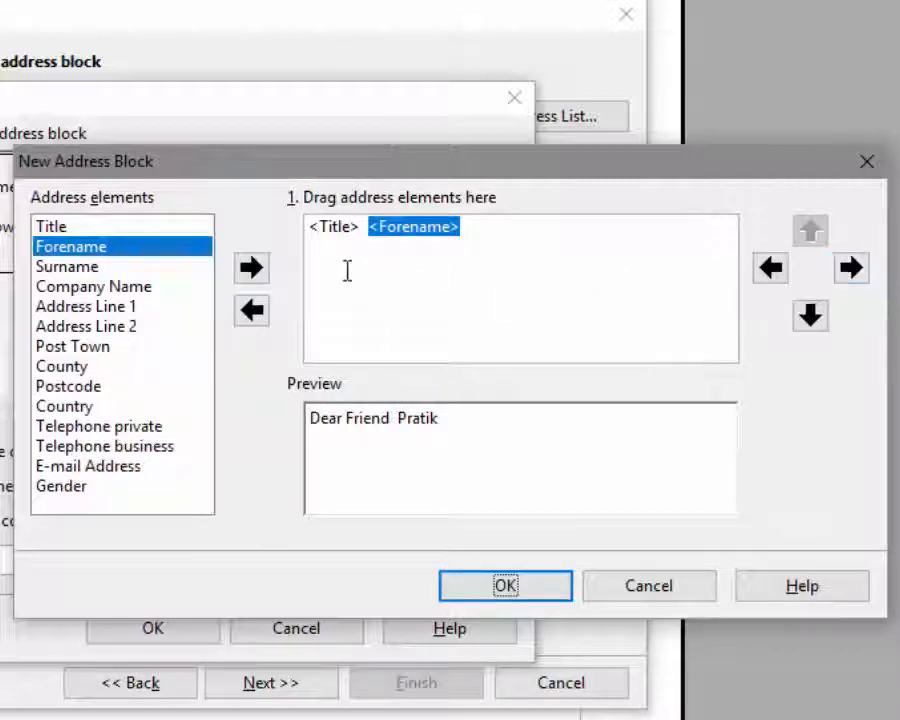
pyautogui.click(72, 266)
pyautogui.click(252, 267)
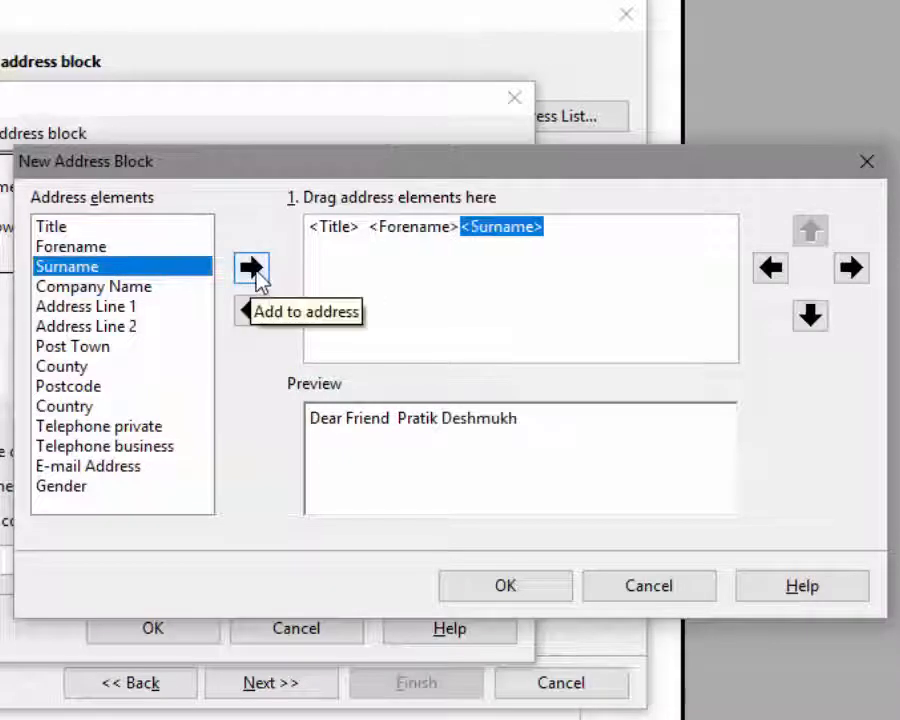
# Add Company Name and Address Line 1 side by side on the second line of the address block.
pyautogui.click(329, 250)
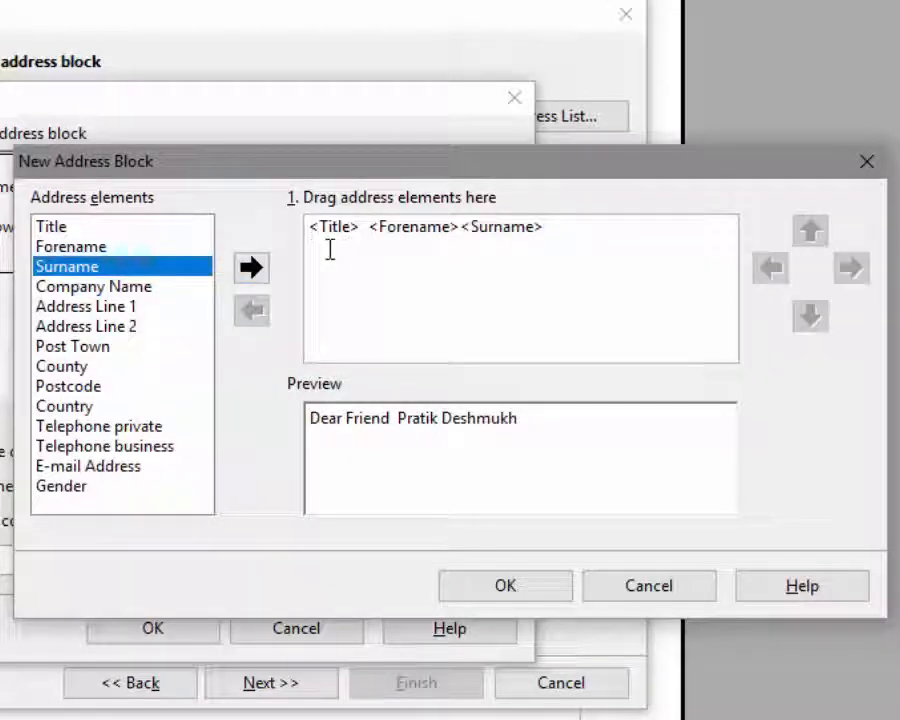
pyautogui.click(136, 288)
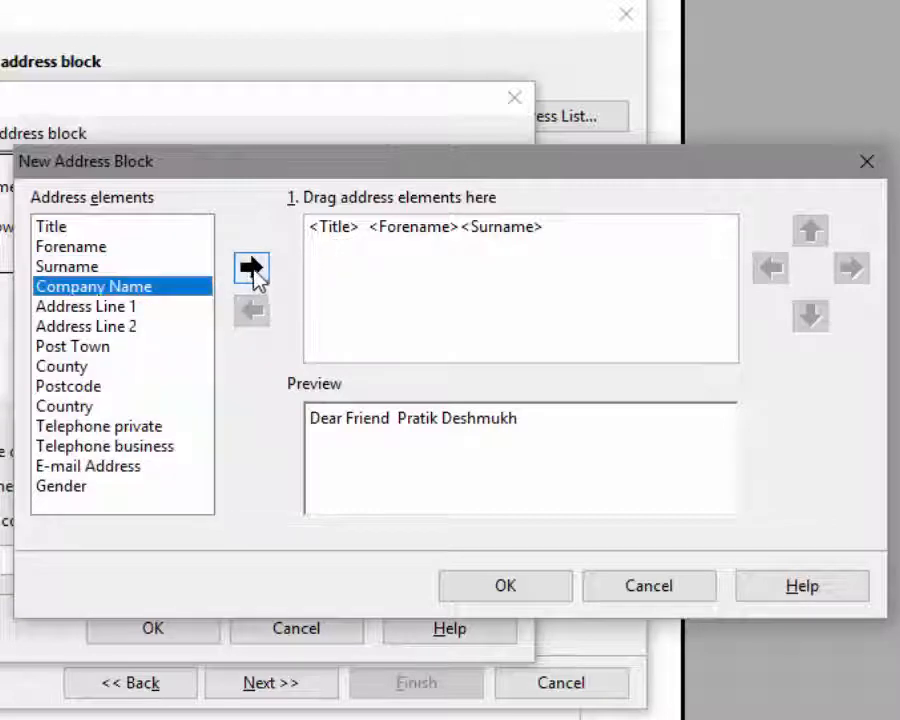
pyautogui.click(252, 267)
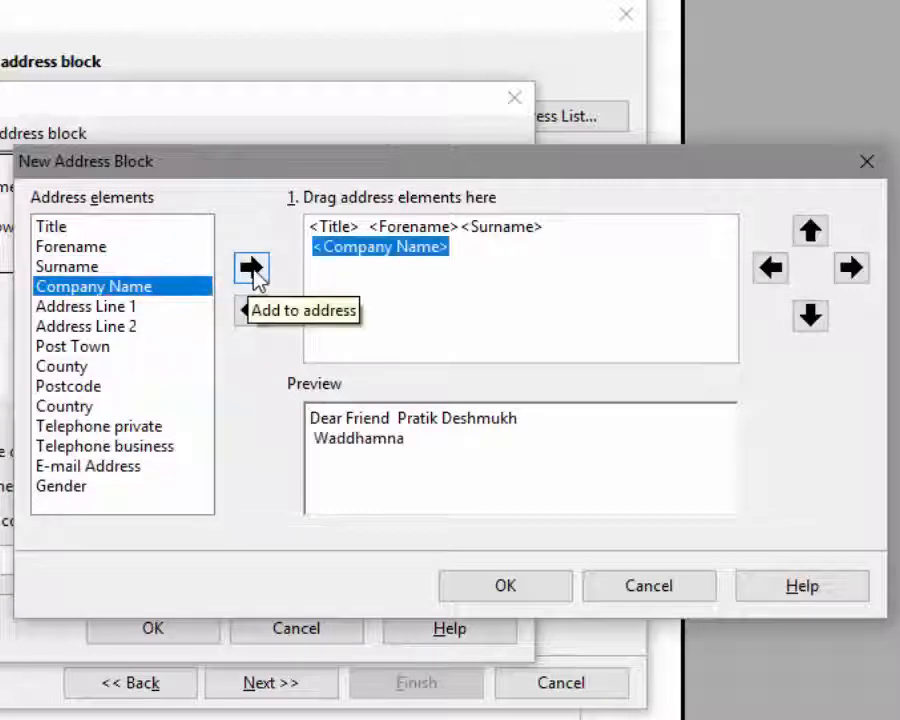
pyautogui.click(446, 248)
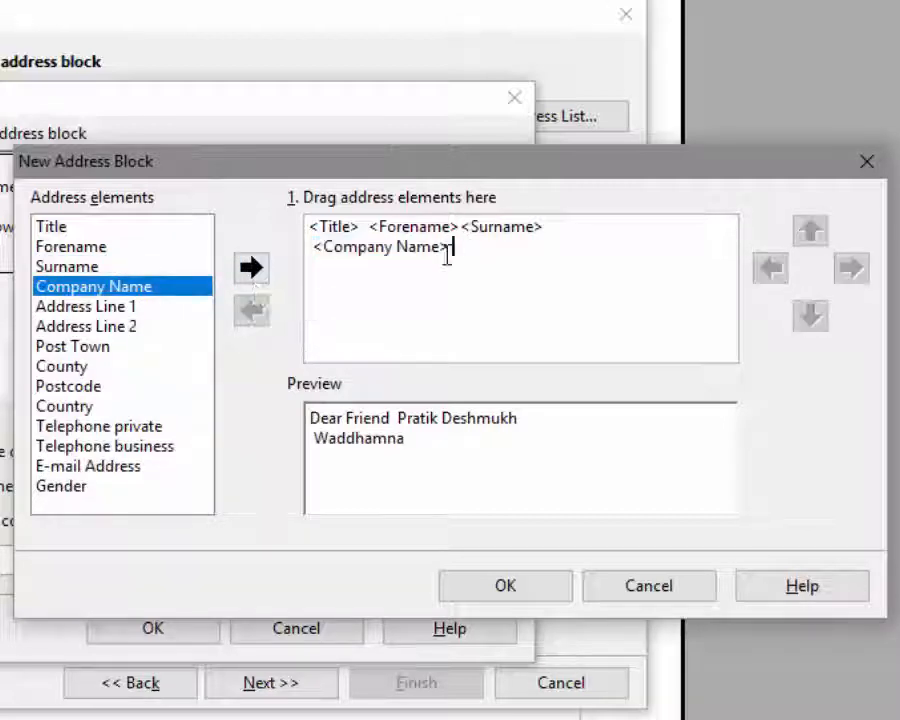
pyautogui.click(108, 309)
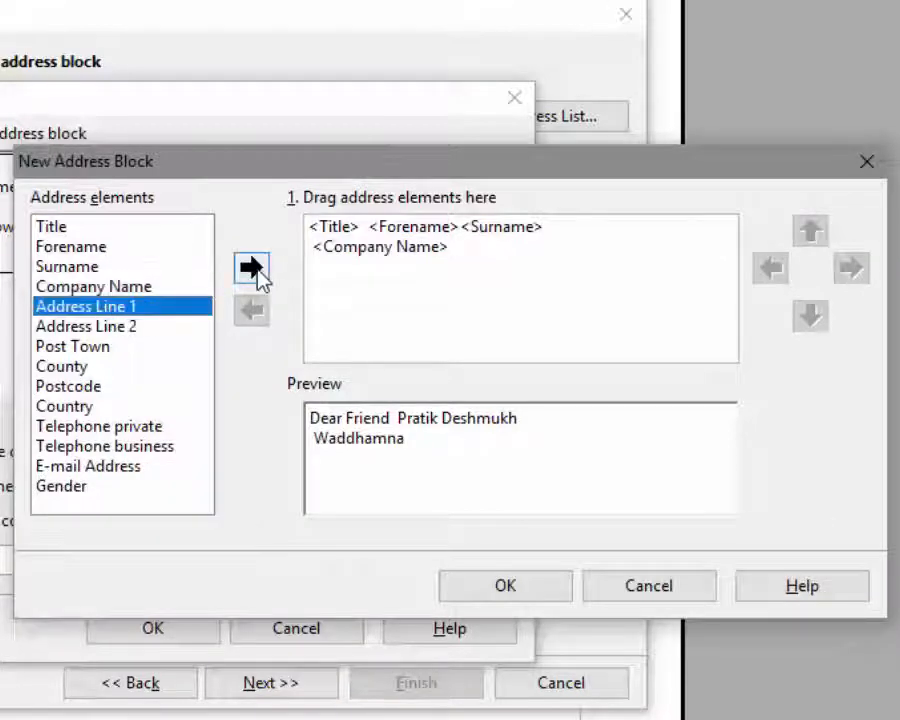
pyautogui.click(251, 268)
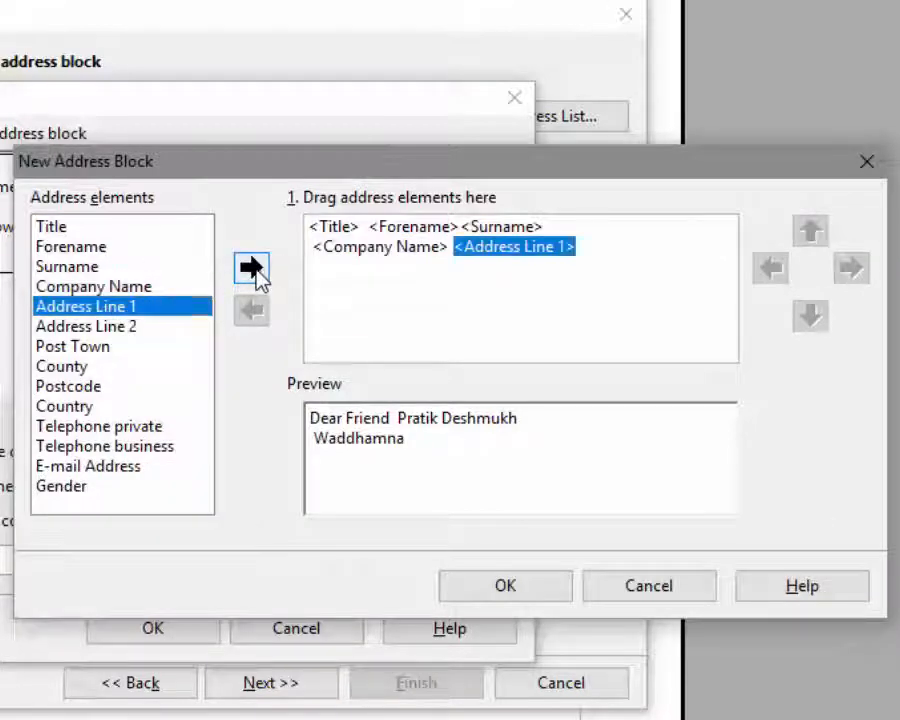
# Add Address Line 2 and Post Town side by side on the third line of the address block.
pyautogui.click(345, 280)
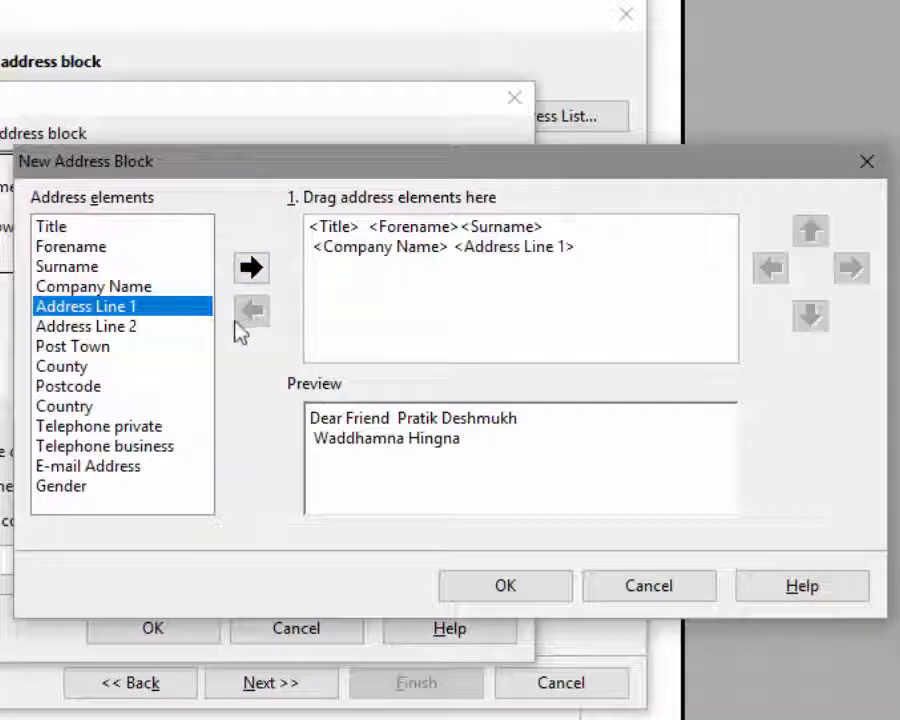
pyautogui.click(141, 333)
pyautogui.click(252, 268)
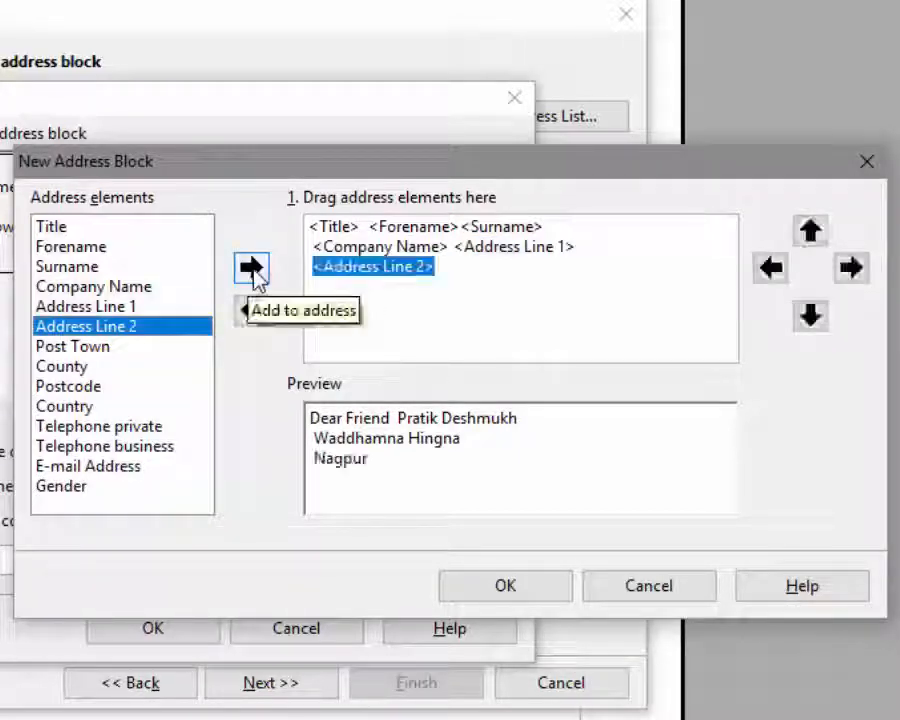
pyautogui.click(452, 272)
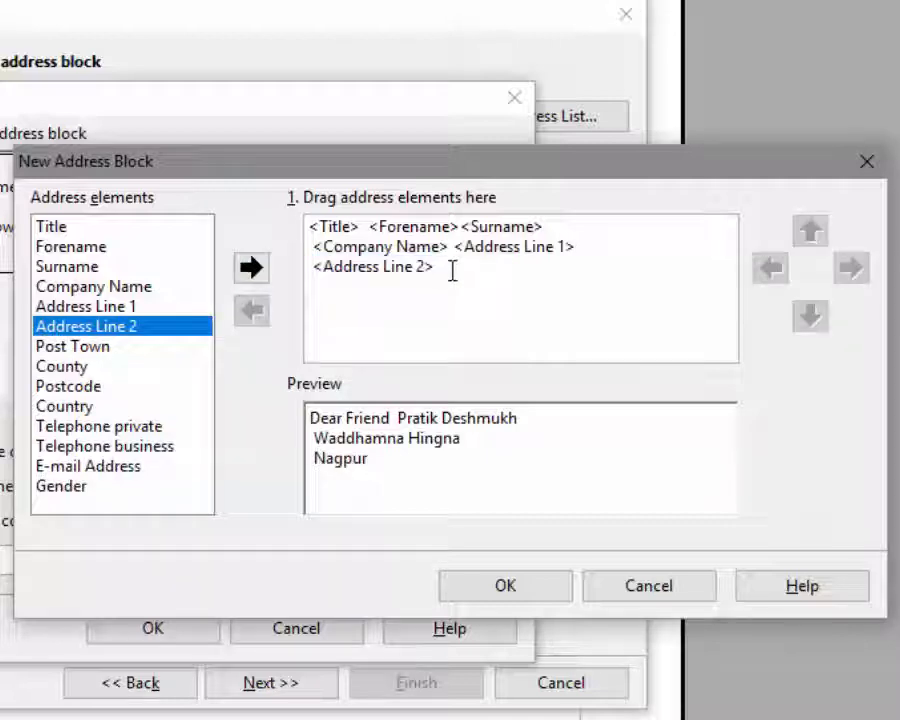
pyautogui.click(80, 346)
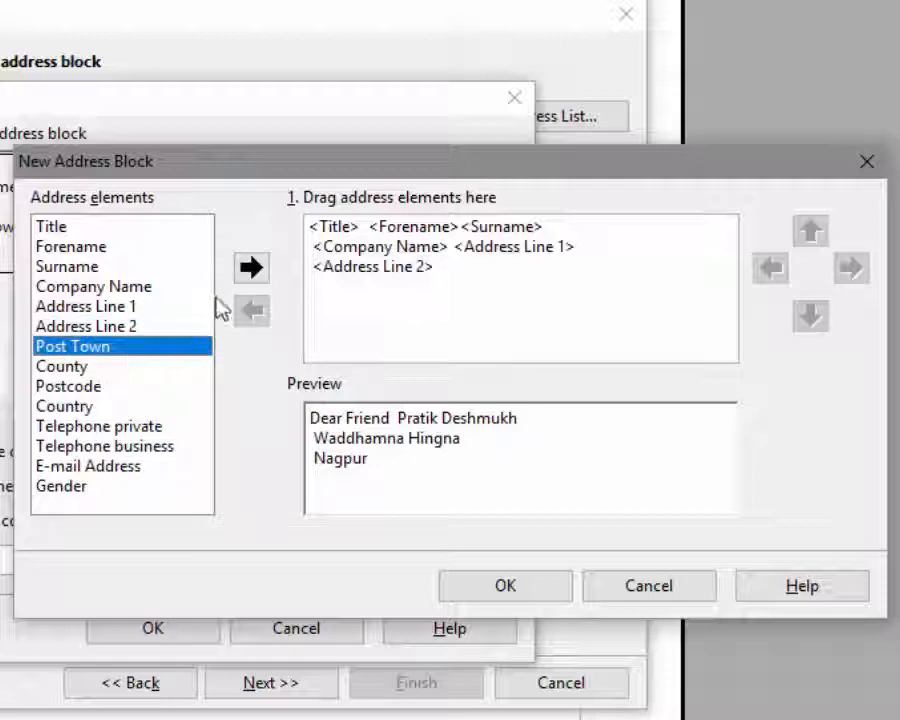
pyautogui.click(254, 272)
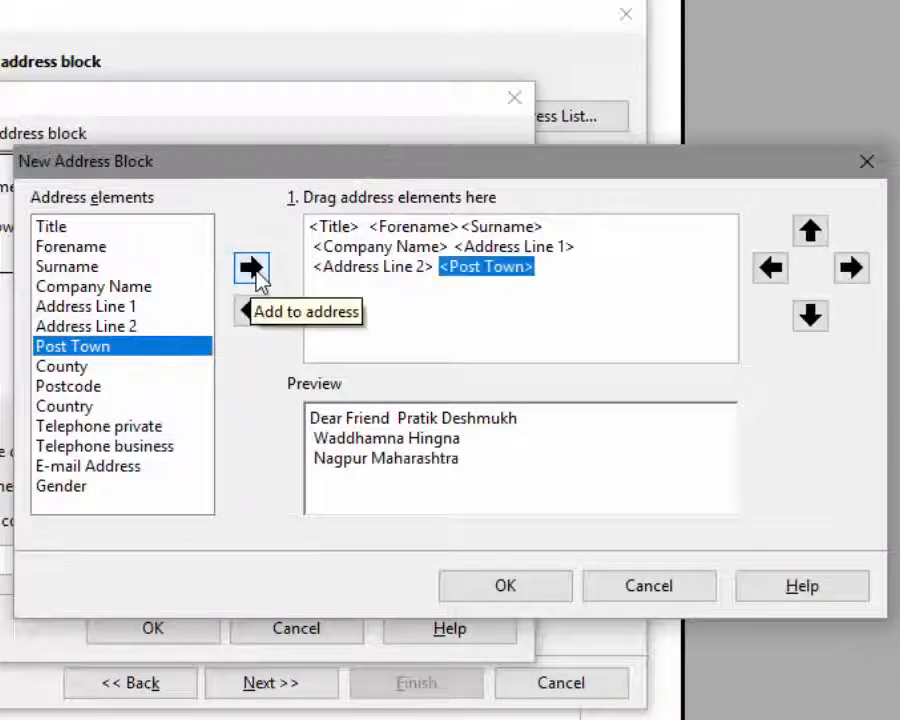
# Add the Postcode element on the fourth line of the address block.
pyautogui.click(348, 299)
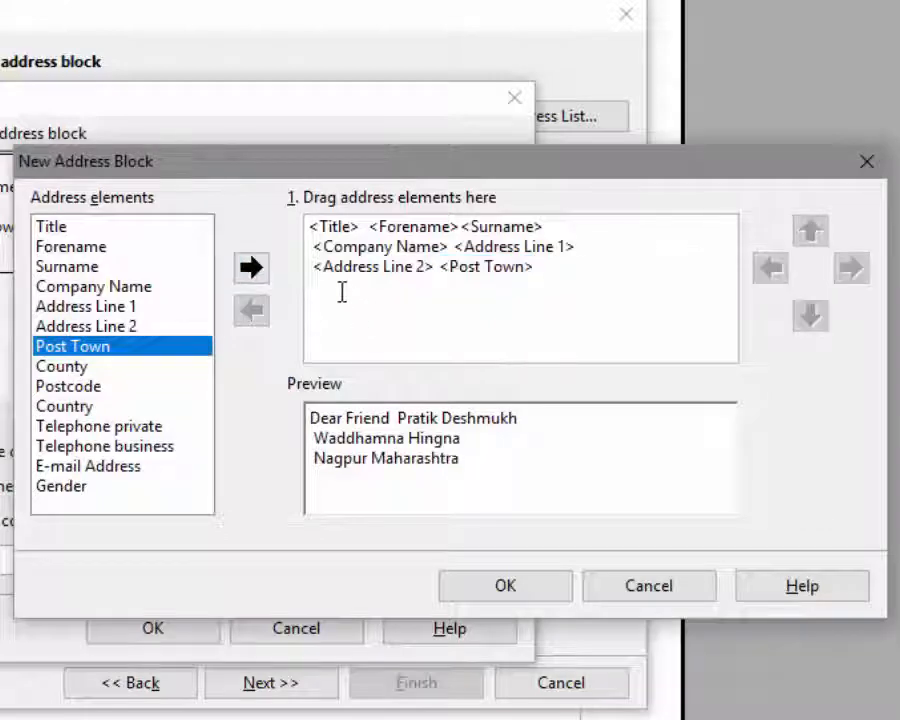
pyautogui.click(98, 388)
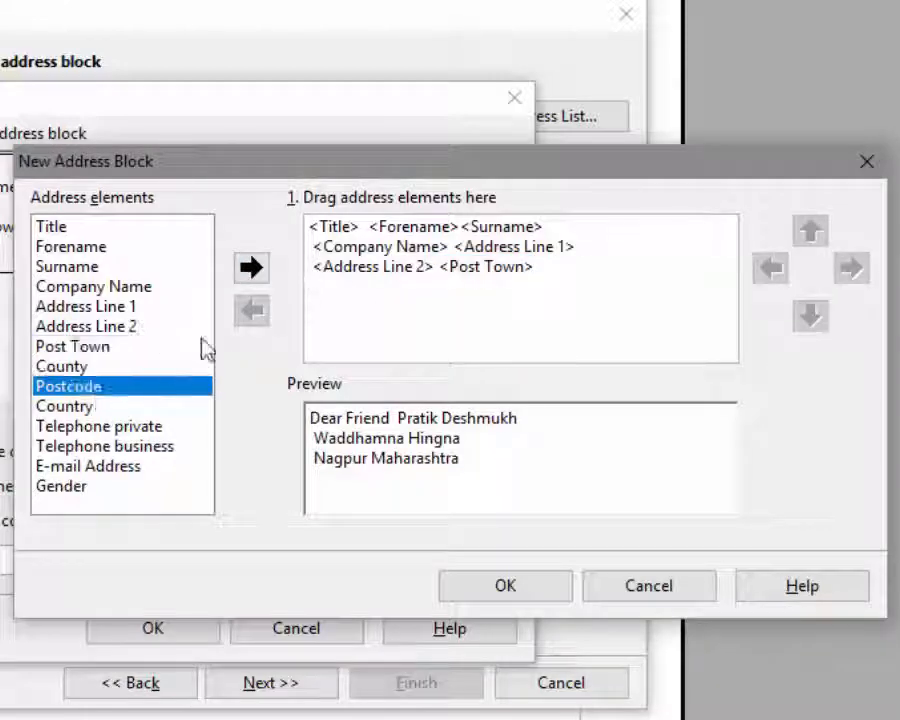
pyautogui.click(251, 268)
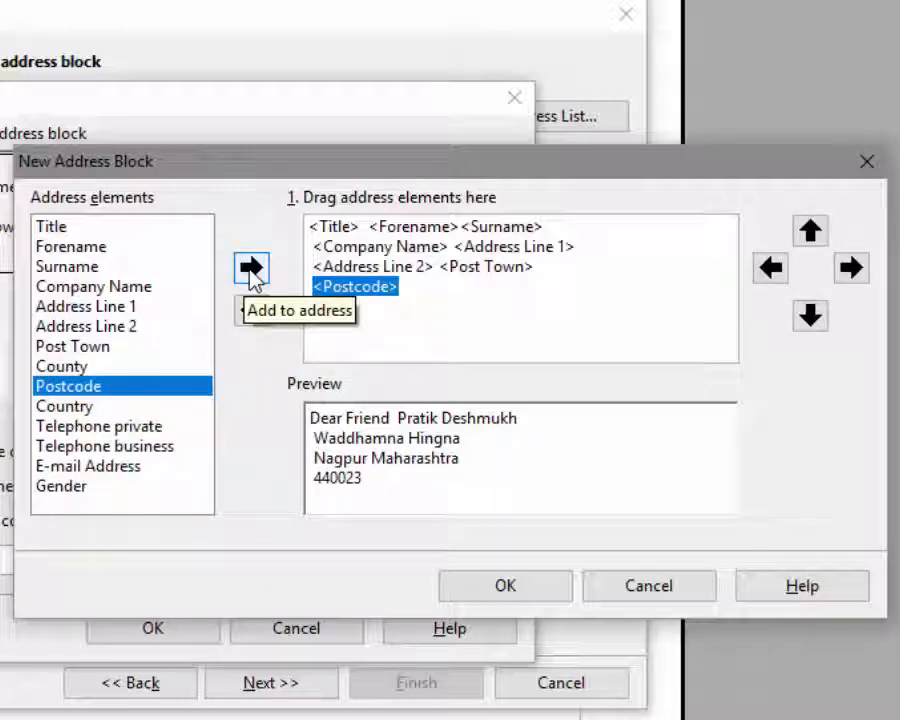
# Move the Title element down to the end of the address block, leaving several blank lines beneath Postcode.
pyautogui.click(340, 227)
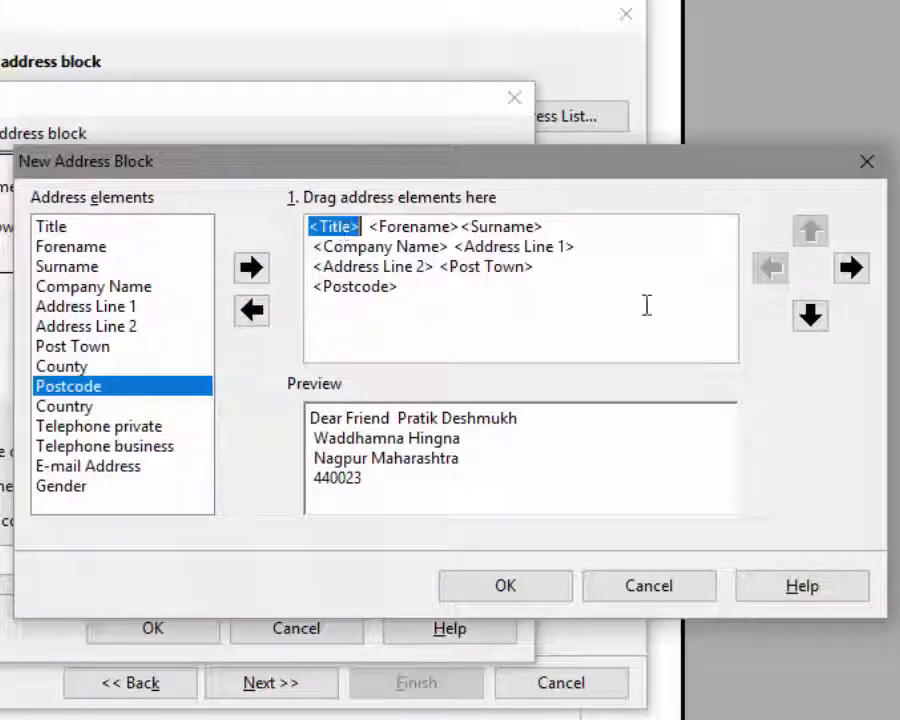
pyautogui.click(808, 318)
pyautogui.click(808, 318)
pyautogui.click(808, 318)
pyautogui.click(808, 318)
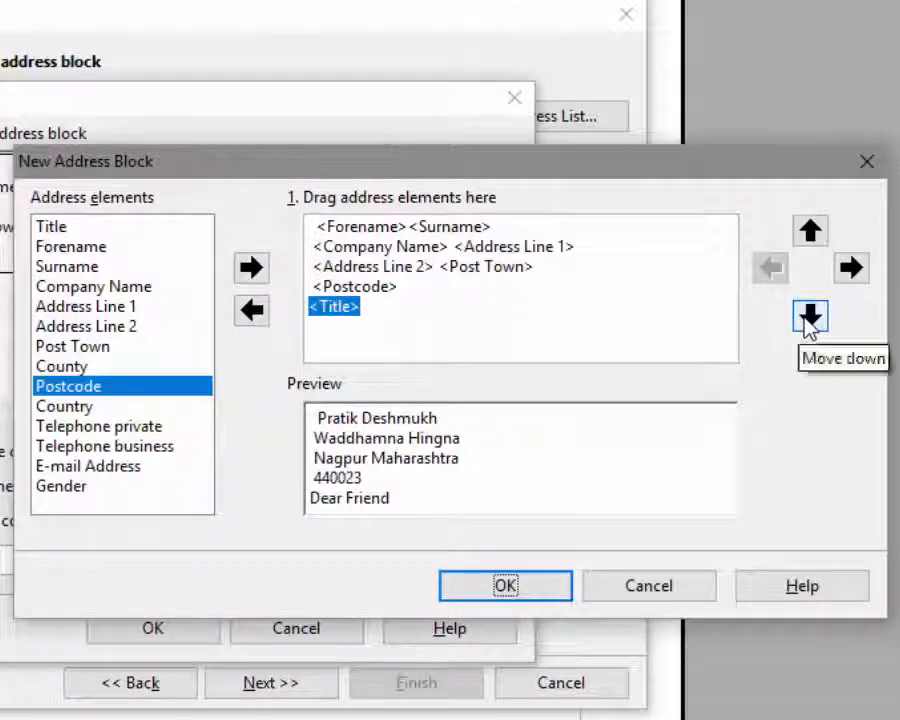
pyautogui.click(808, 318)
pyautogui.click(808, 318)
pyautogui.click(808, 318)
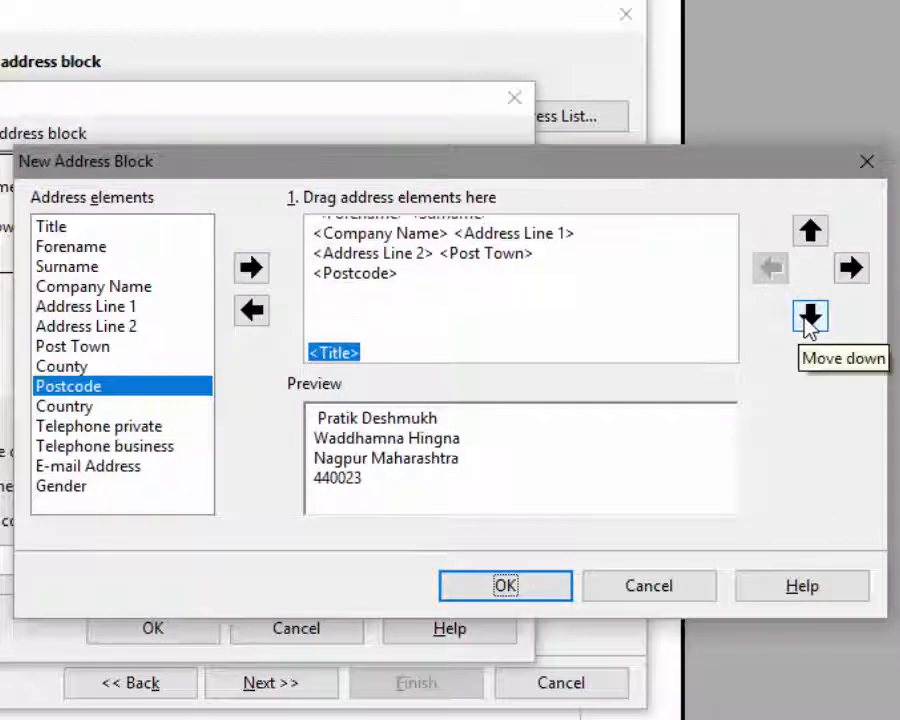
pyautogui.click(808, 318)
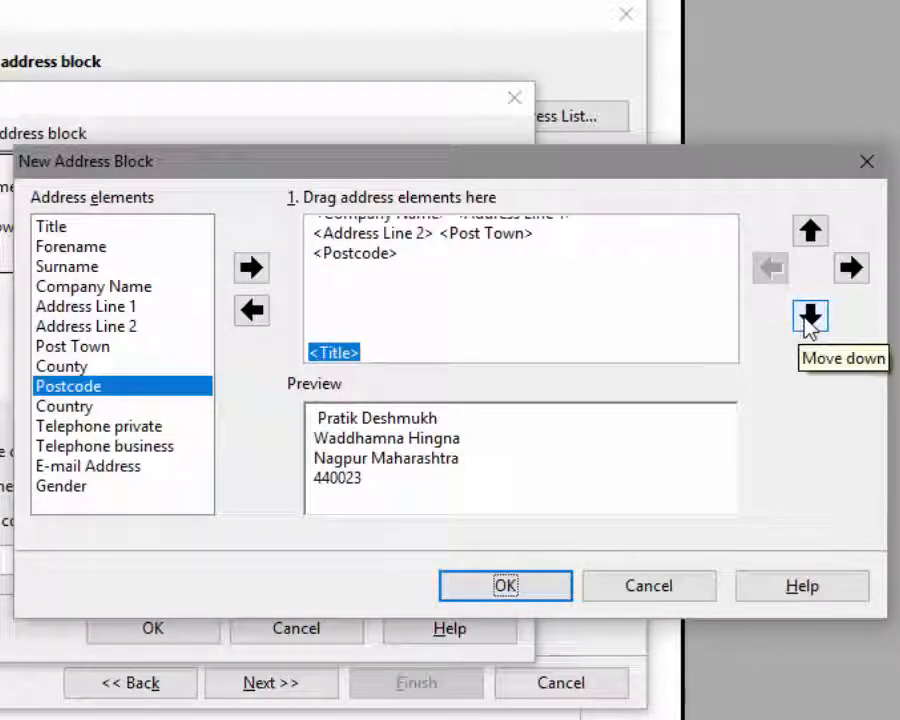
pyautogui.click(808, 318)
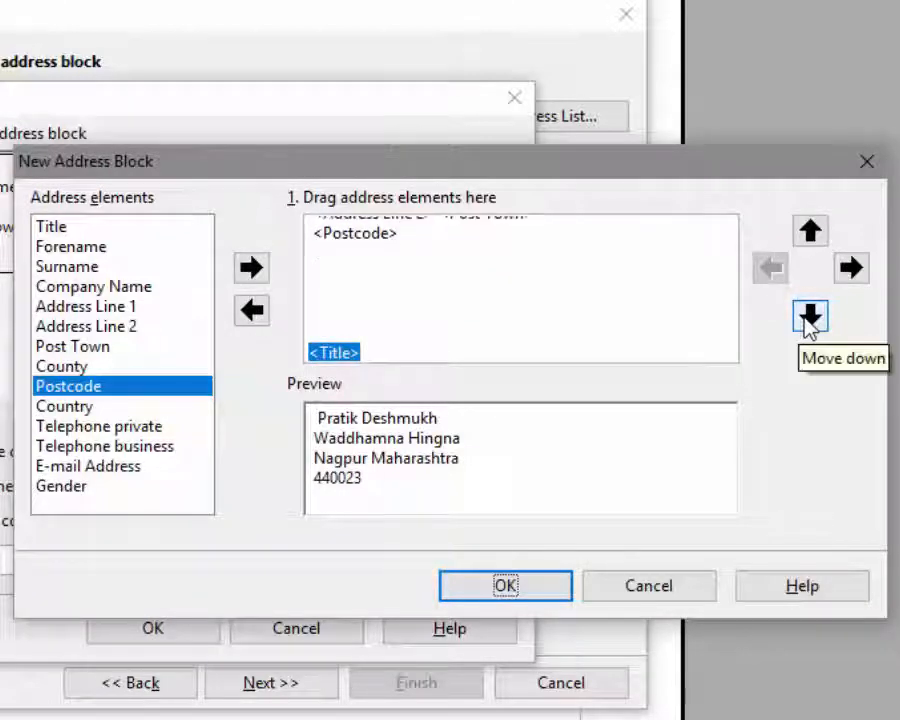
# Review the placed address elements from Postcode back up to Forename and Surname on the first line.
pyautogui.click(366, 236)
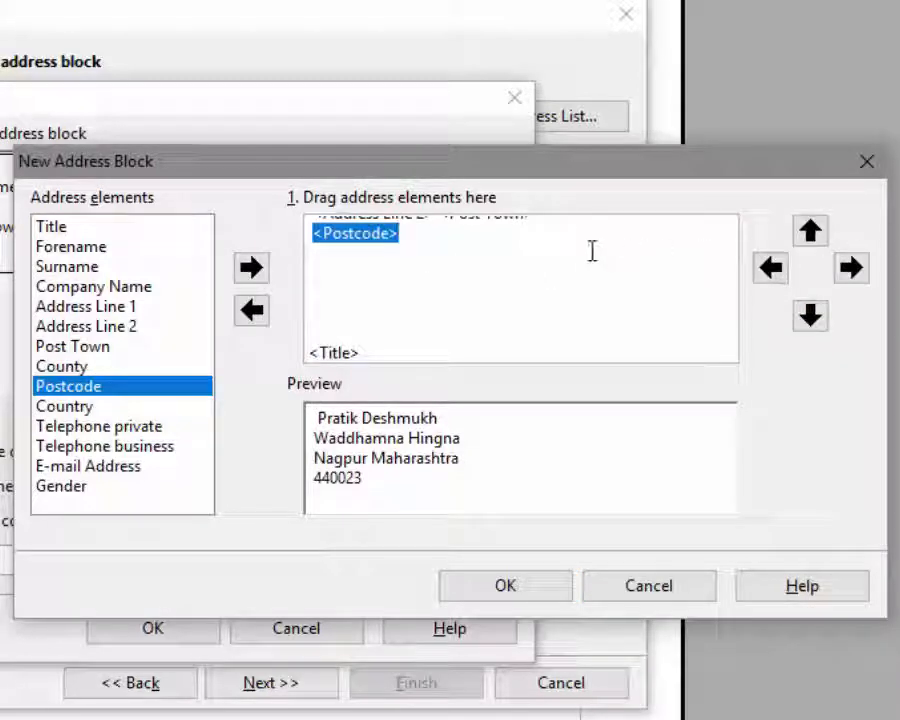
pyautogui.click(368, 314)
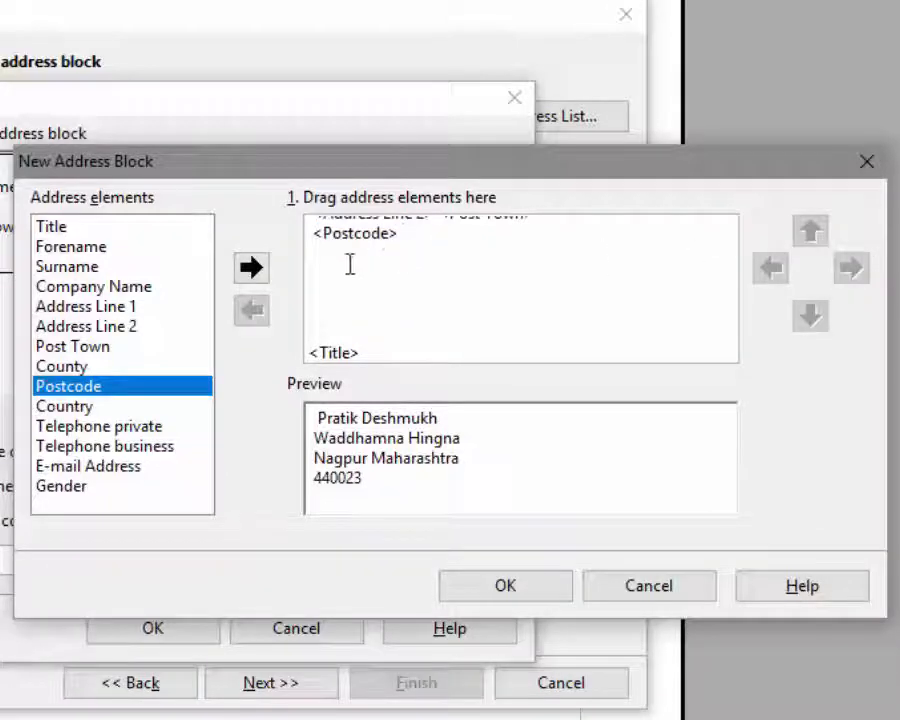
pyautogui.press('Up')
pyautogui.press('Up')
pyautogui.press('Up')
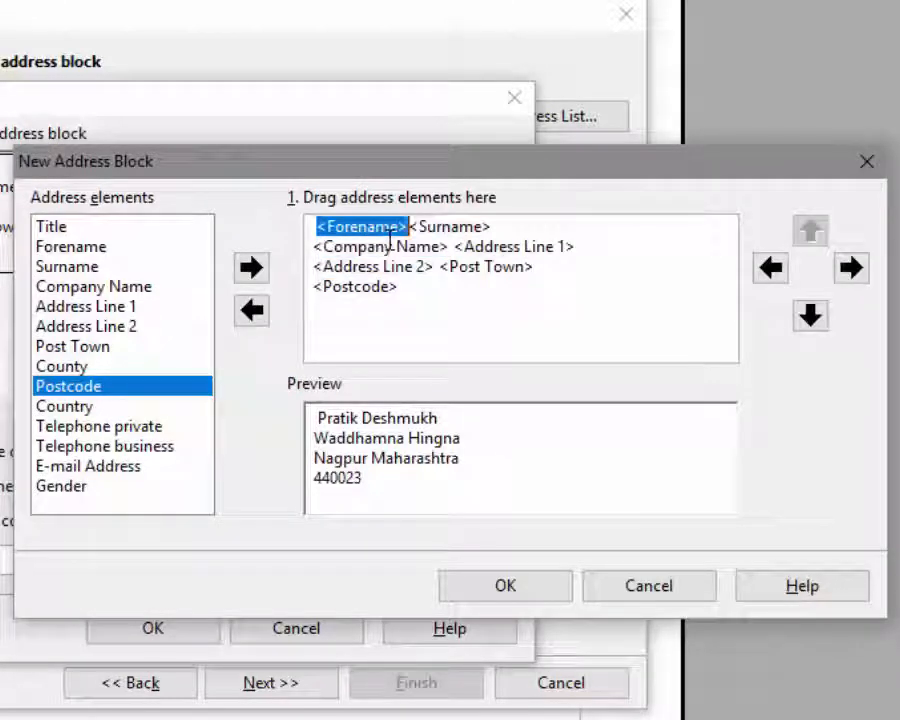
pyautogui.press('Right')
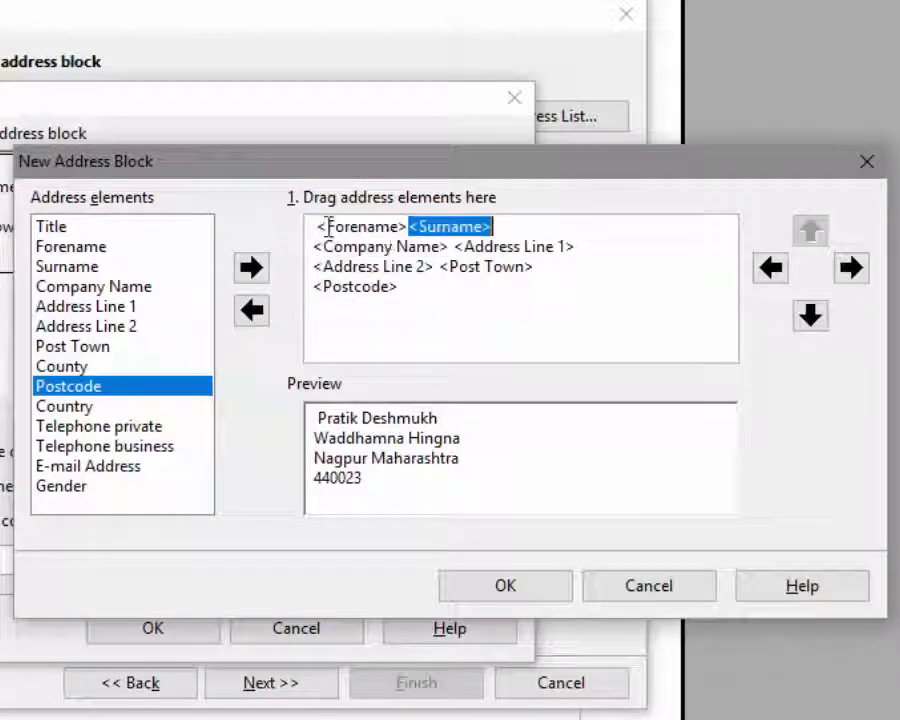
pyautogui.click(351, 229)
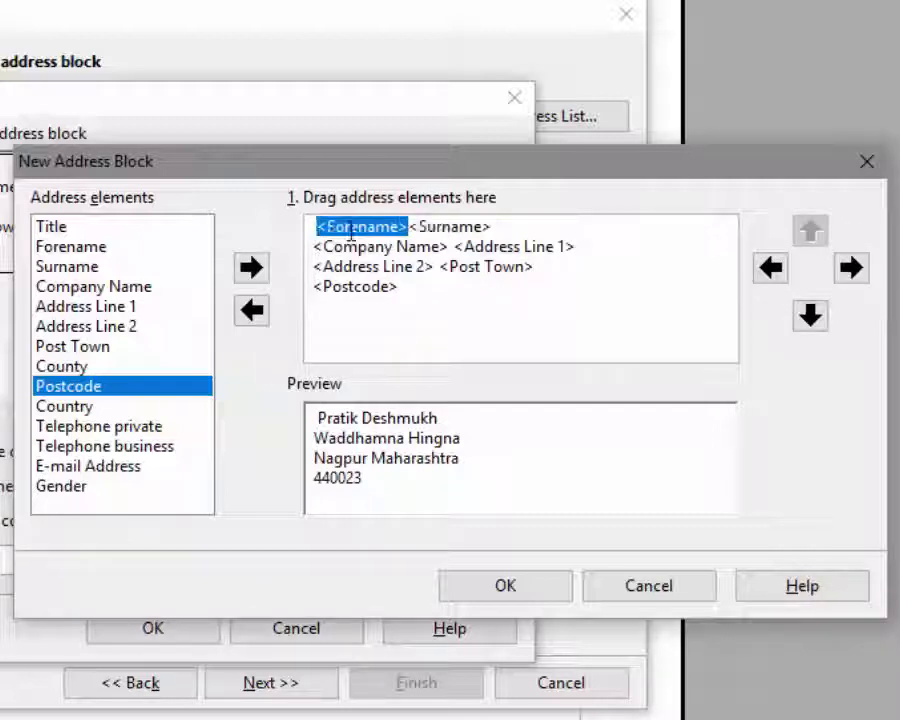
pyautogui.click(420, 227)
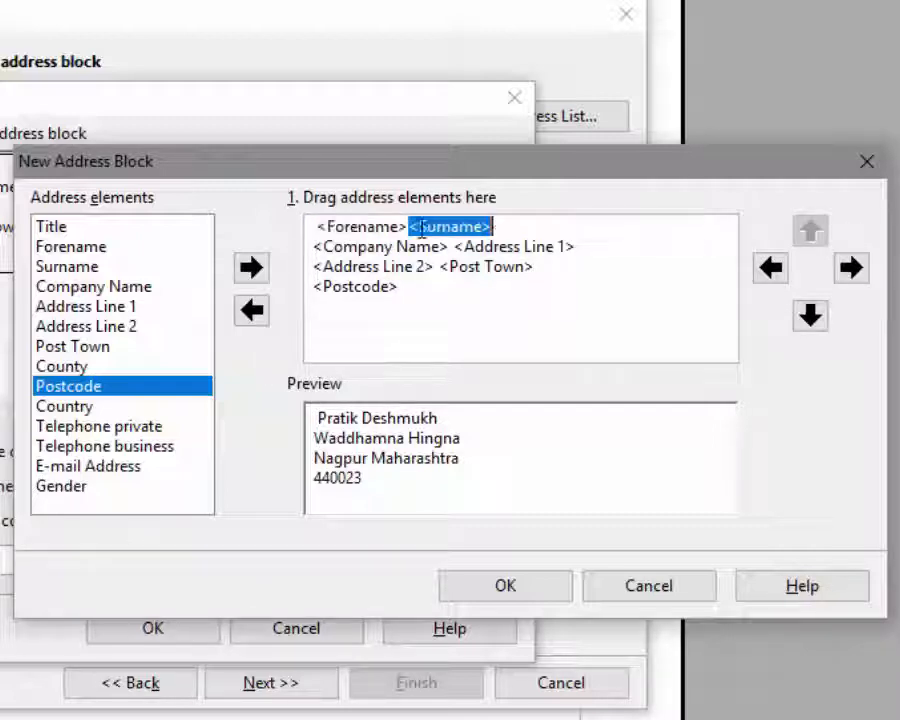
# Add extra space before Surname, Address Line 1 and Post Town, and accept the new address block for the letter.
pyautogui.click(850, 267)
pyautogui.click(849, 267)
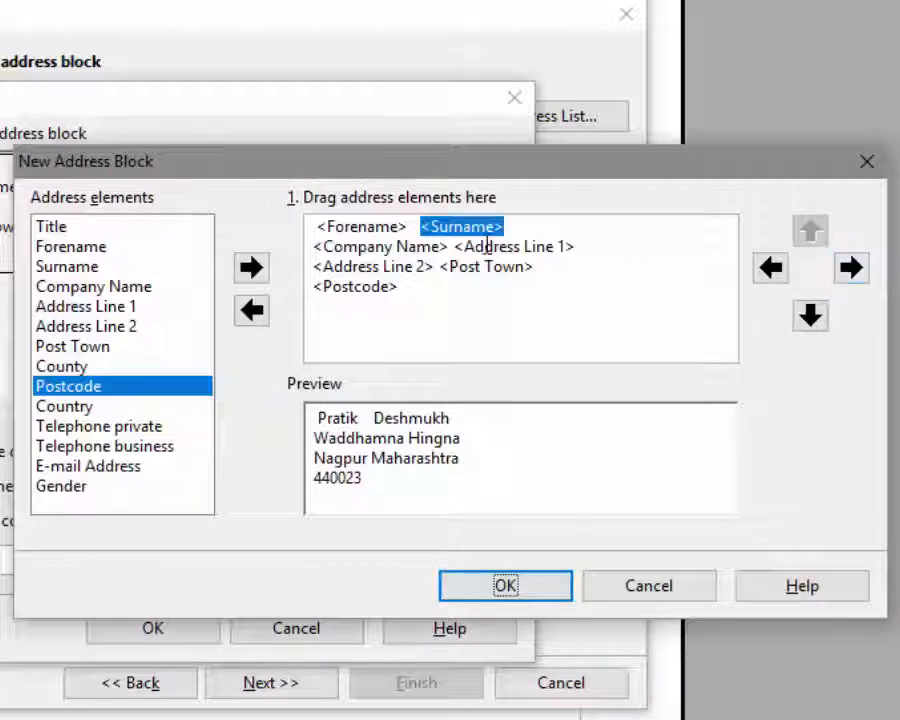
pyautogui.click(448, 266)
pyautogui.click(473, 246)
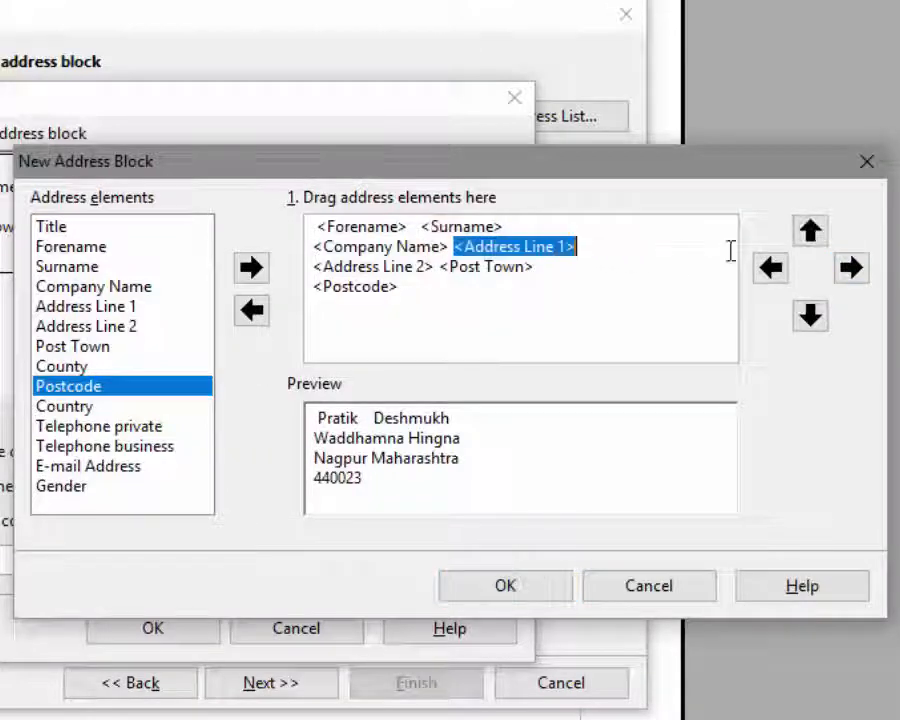
pyautogui.click(849, 272)
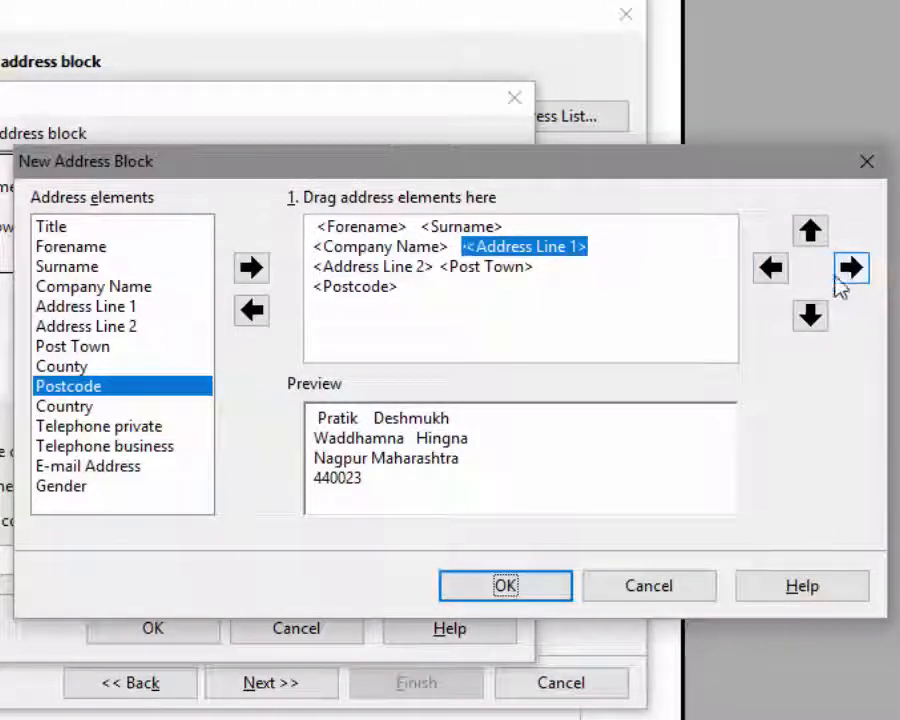
pyautogui.click(479, 272)
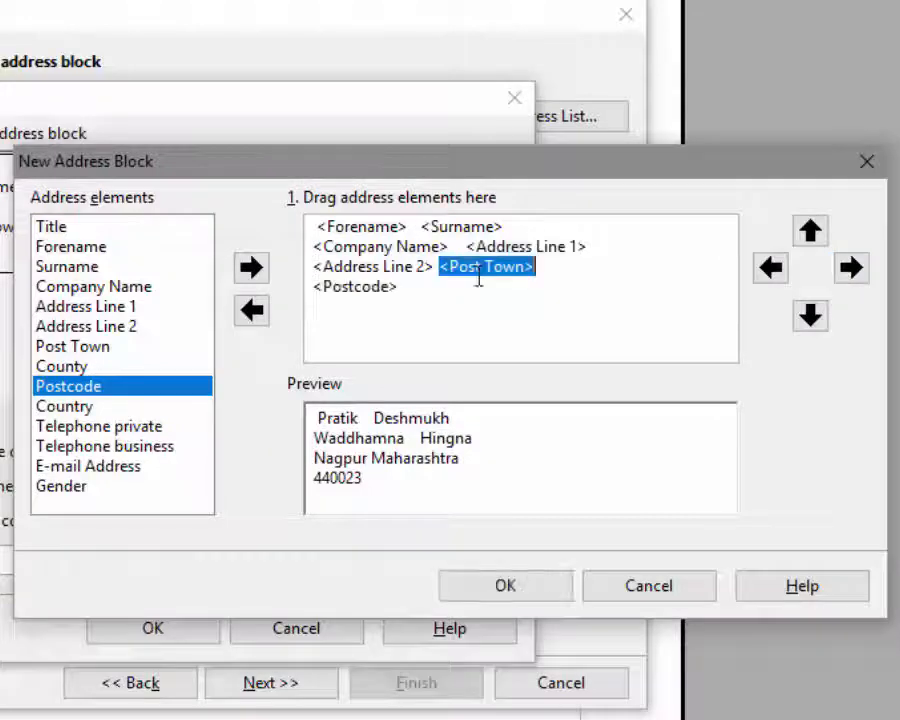
pyautogui.click(852, 272)
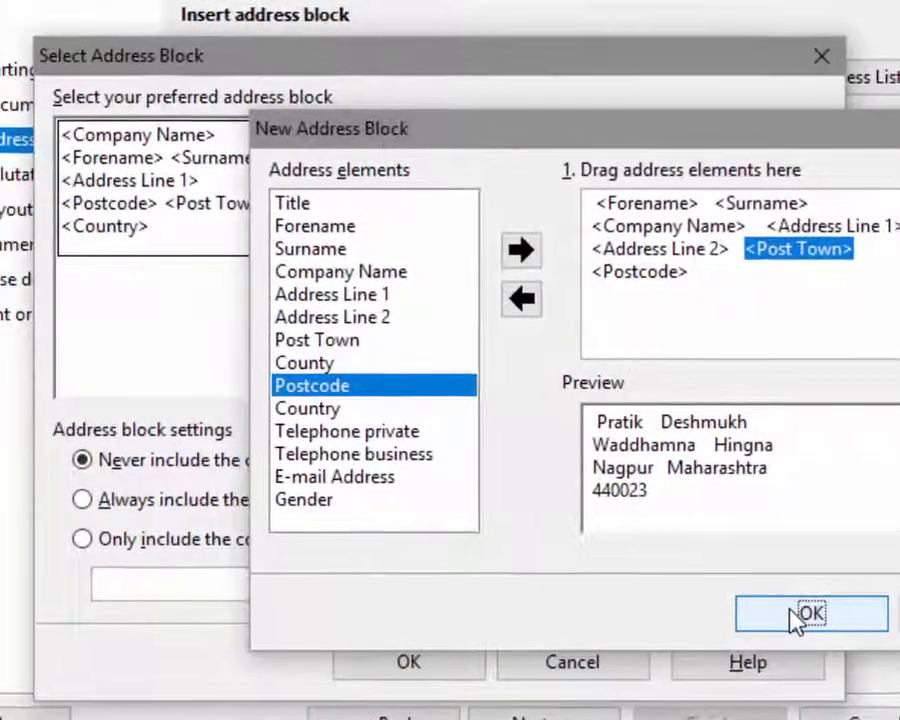
pyautogui.click(678, 603)
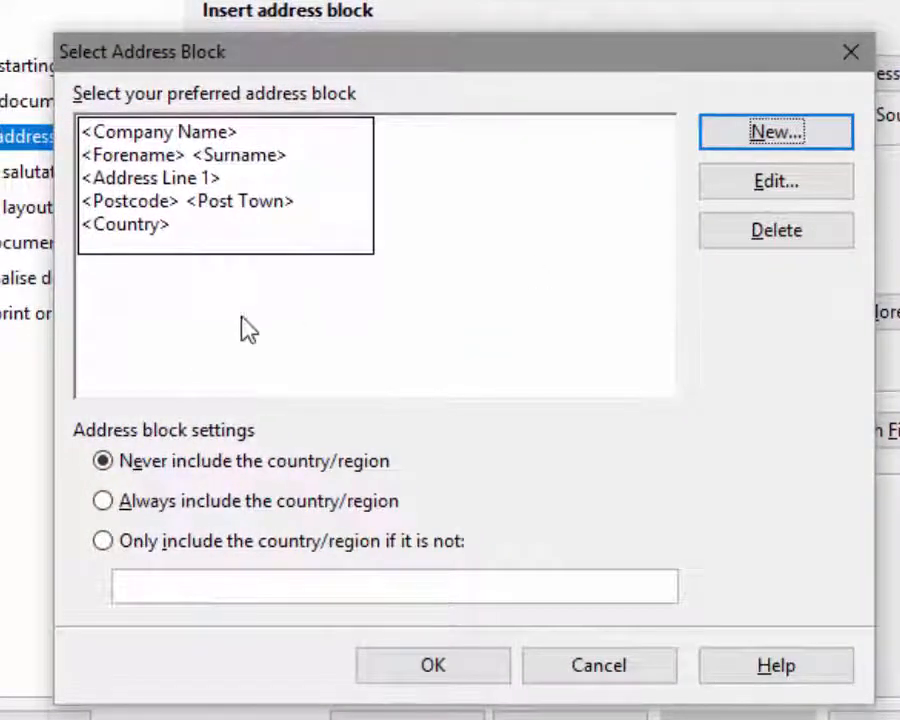
pyautogui.click(440, 668)
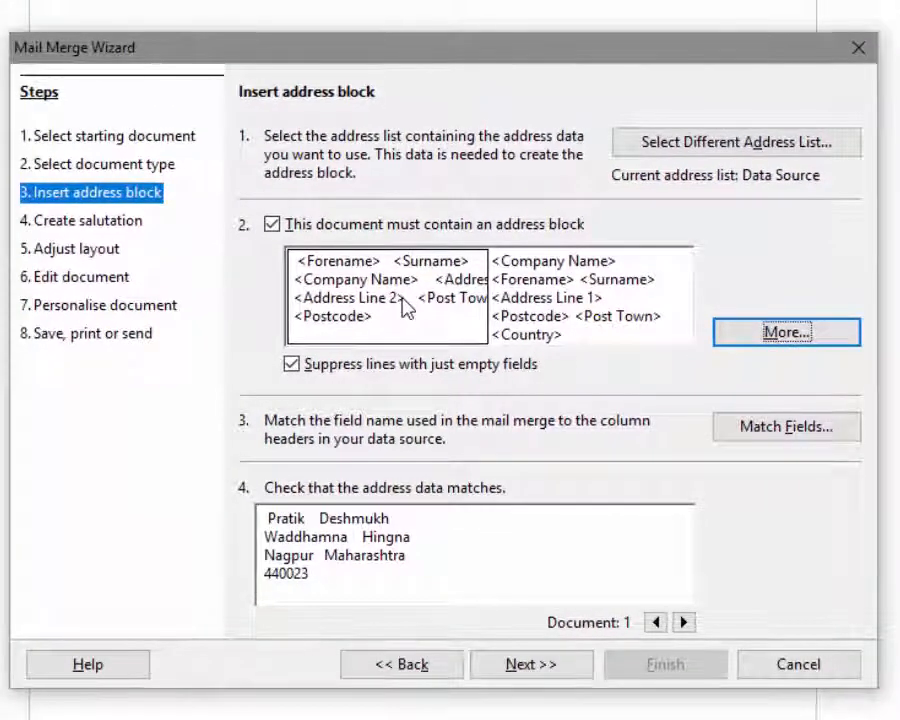
# Open the field matching and match the Title element to the Title field and Forename to Name.
pyautogui.click(772, 432)
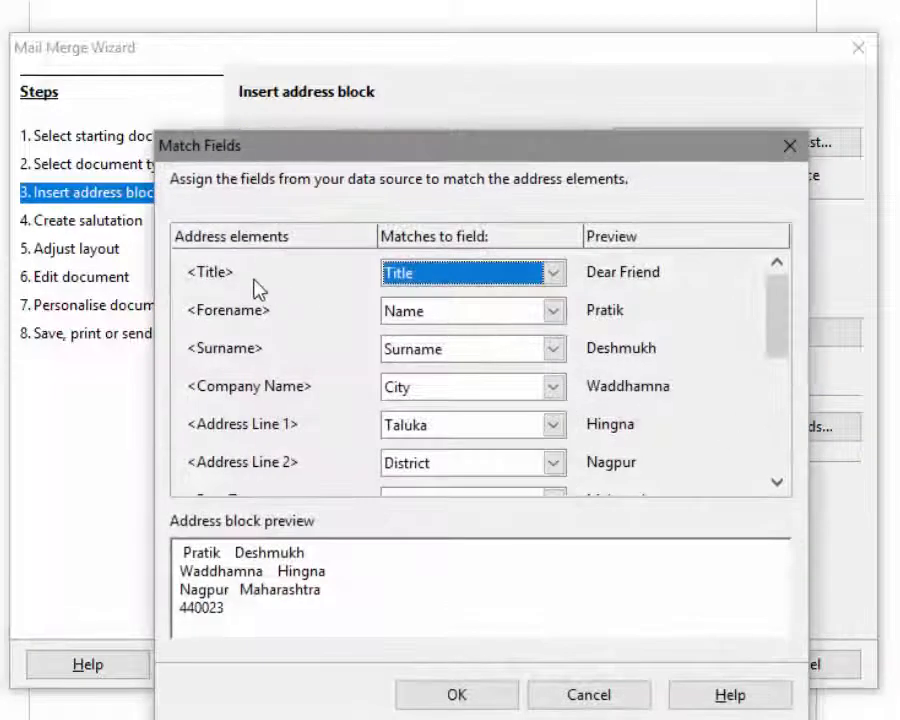
pyautogui.click(404, 278)
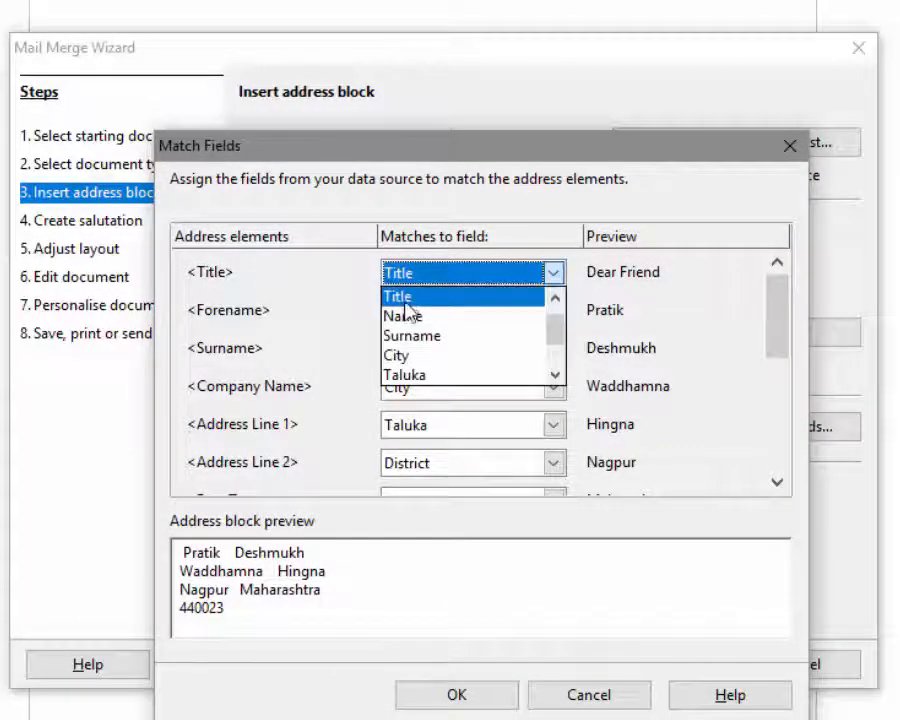
pyautogui.click(406, 300)
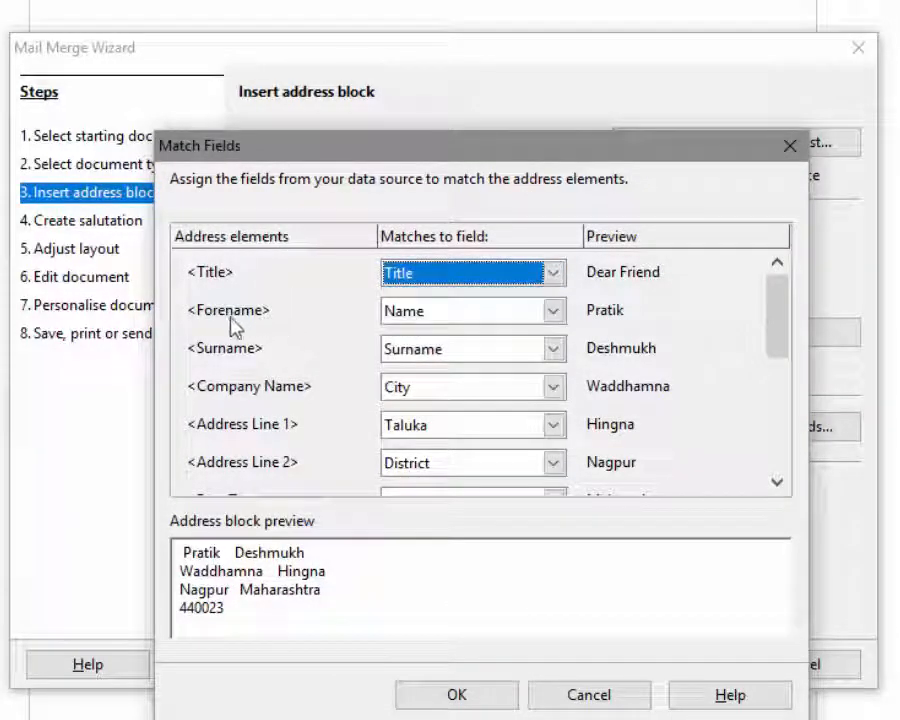
pyautogui.click(424, 318)
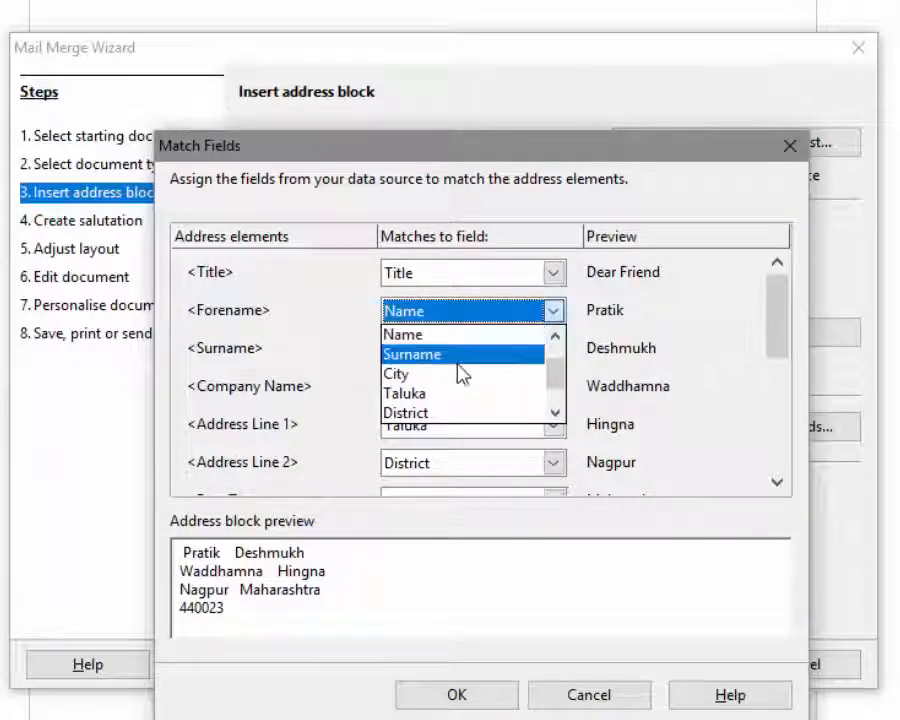
pyautogui.scroll(1, 474, 346)
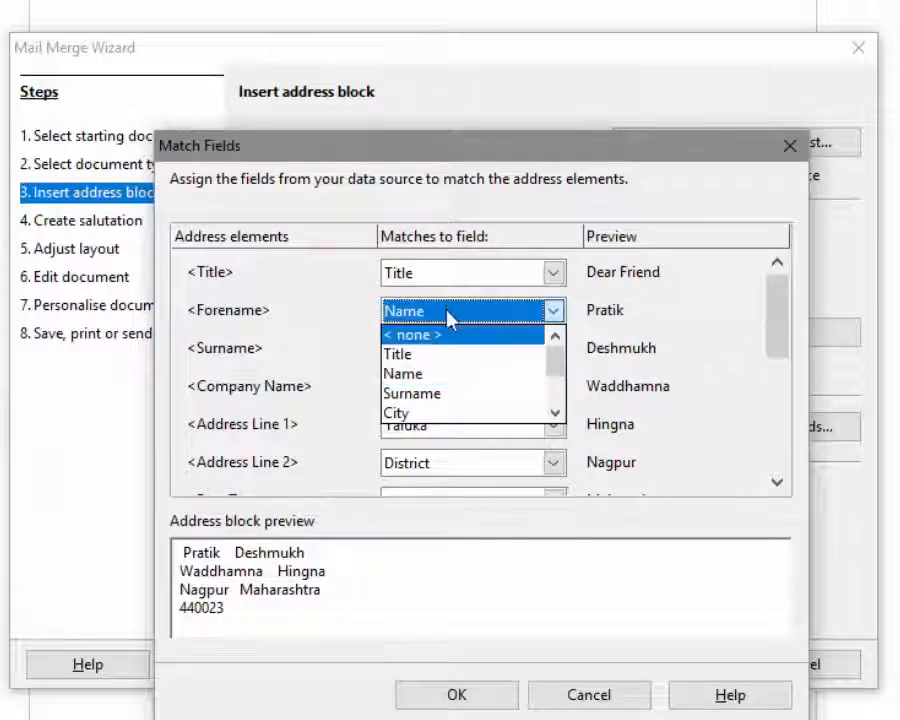
pyautogui.click(442, 376)
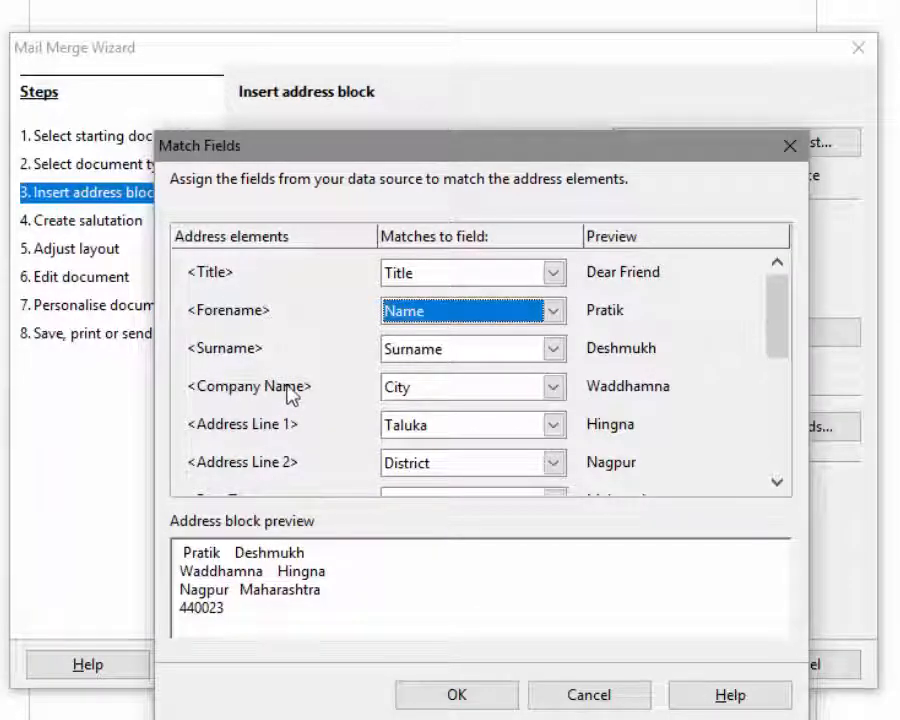
# Match Company Name to the City field, Address Line 1 to Taluka and Address Line 2 to District.
pyautogui.click(421, 396)
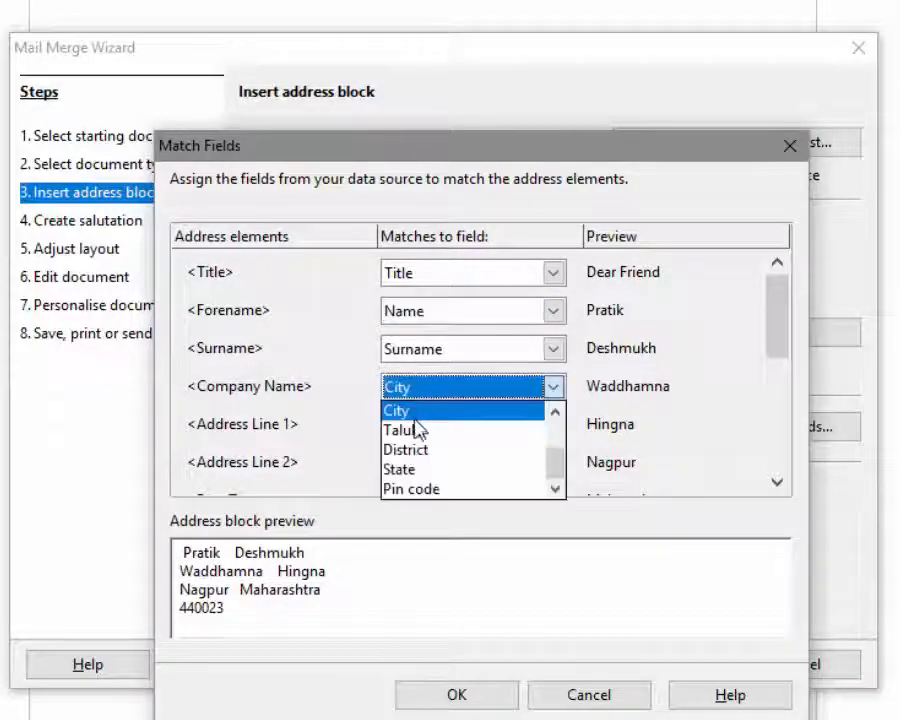
pyautogui.click(412, 414)
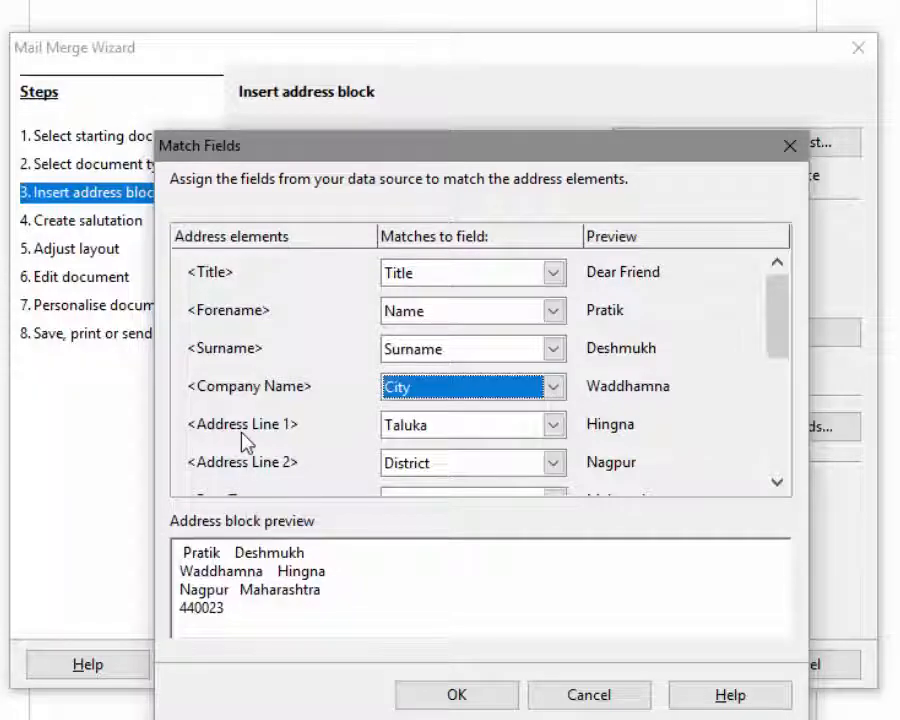
pyautogui.click(418, 430)
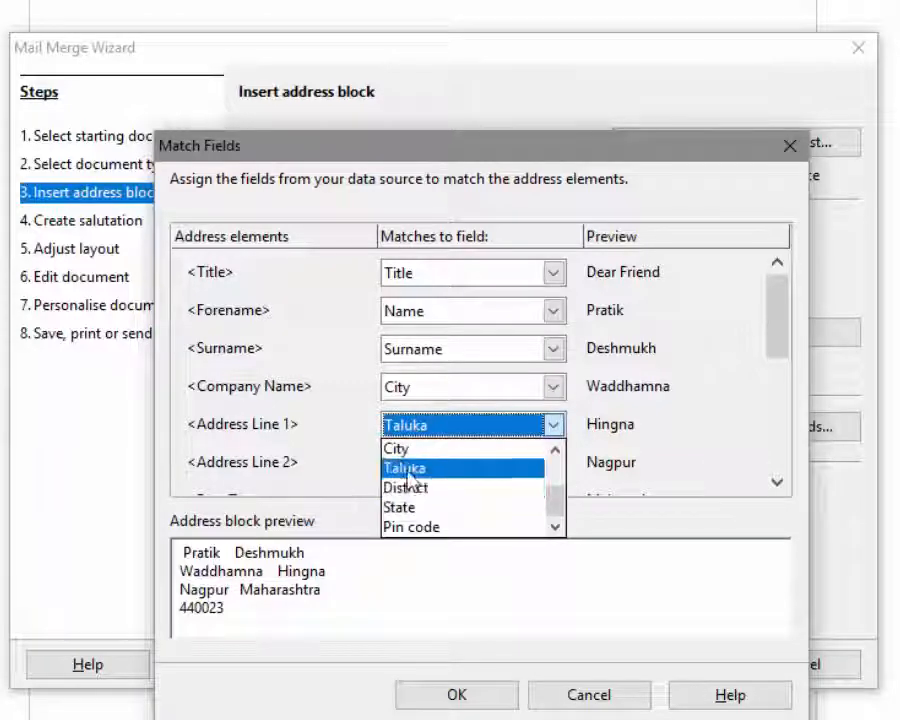
pyautogui.click(410, 467)
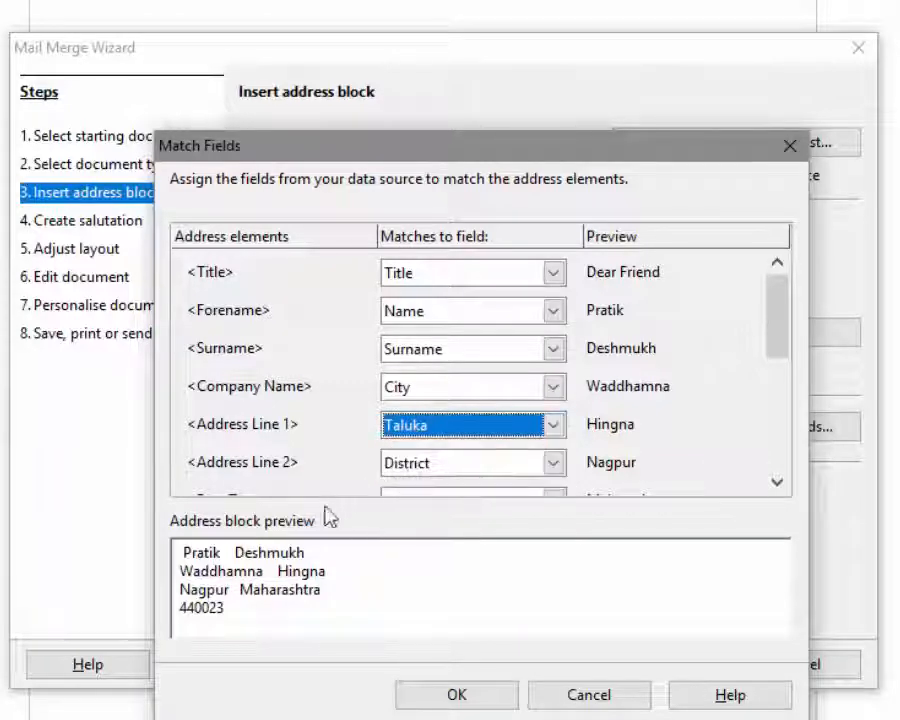
pyautogui.click(410, 466)
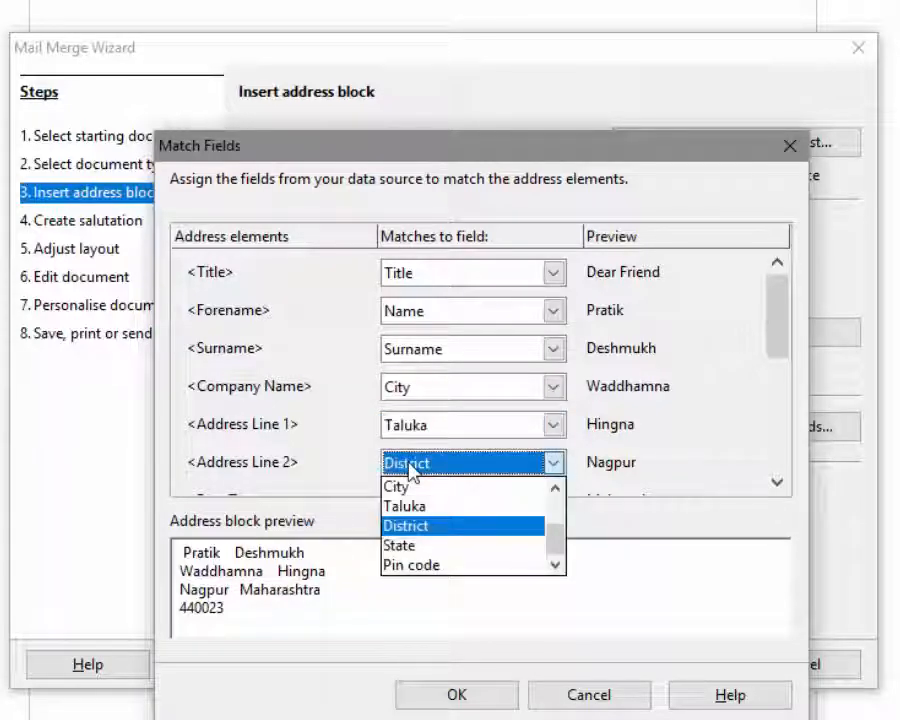
pyautogui.click(420, 528)
# Match Post Town to the State field, check the remaining matches, accept the field matching and continue to the salutation settings.
pyautogui.scroll(-2, 402, 546)
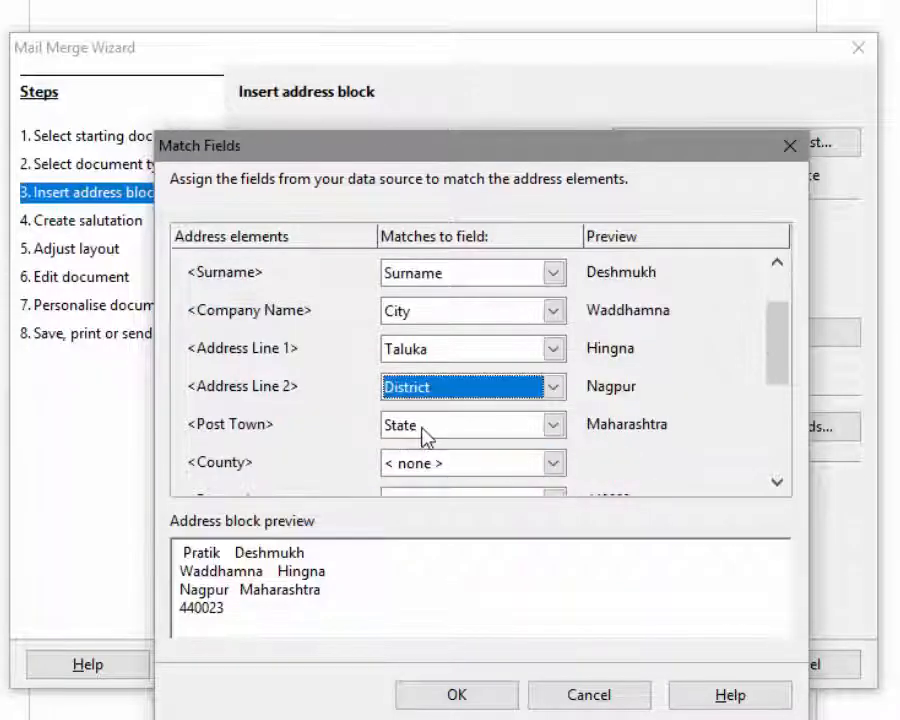
pyautogui.click(424, 436)
pyautogui.click(416, 508)
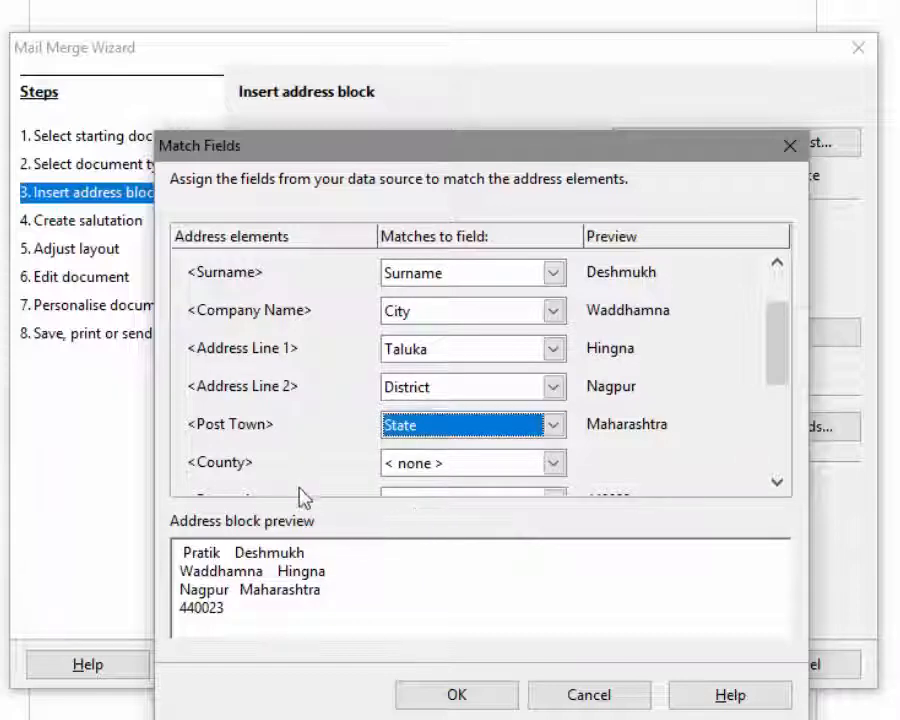
pyautogui.press('Tab')
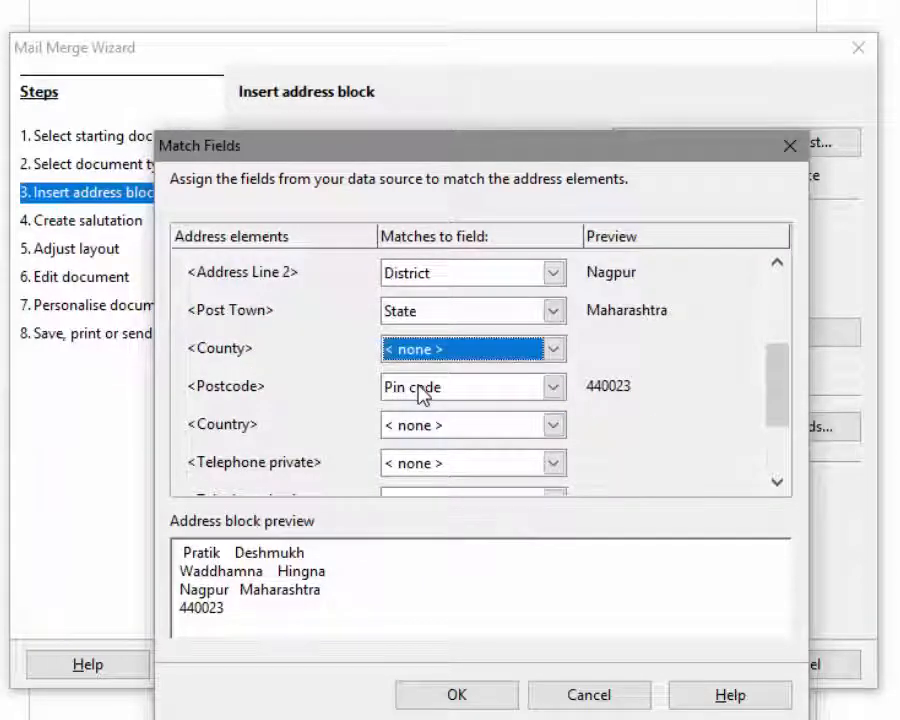
pyautogui.press('Tab')
pyautogui.press('Tab')
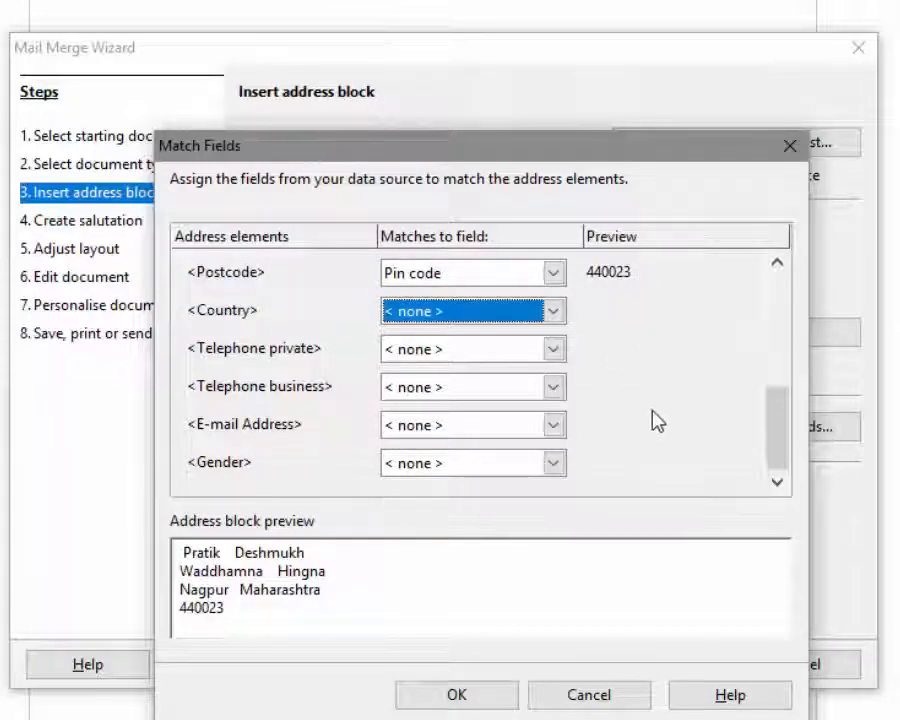
pyautogui.scroll(2, 657, 423)
pyautogui.scroll(1, 657, 423)
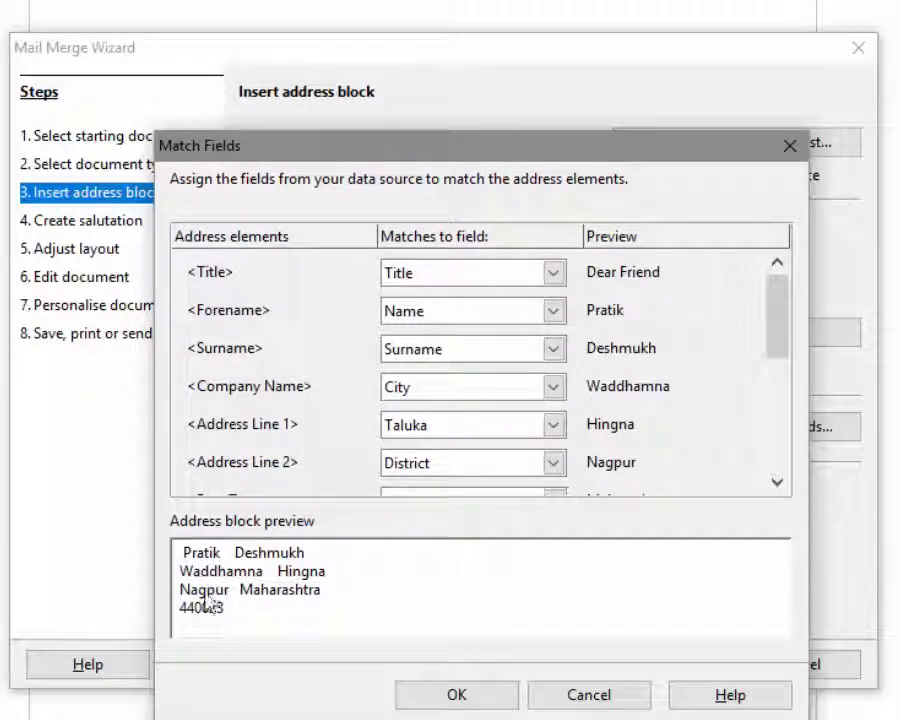
pyautogui.click(444, 697)
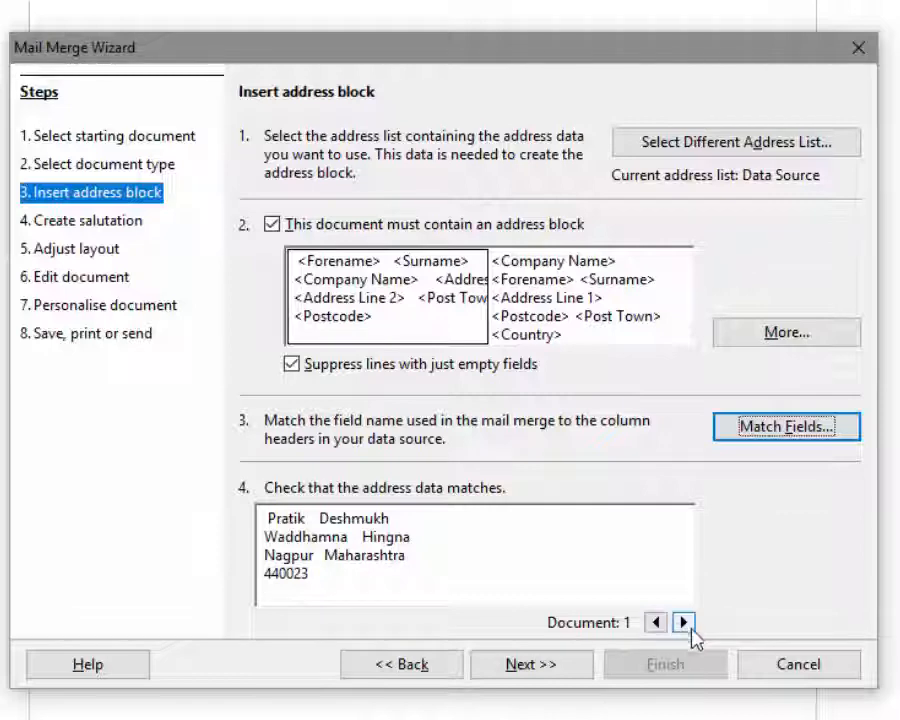
pyautogui.click(531, 660)
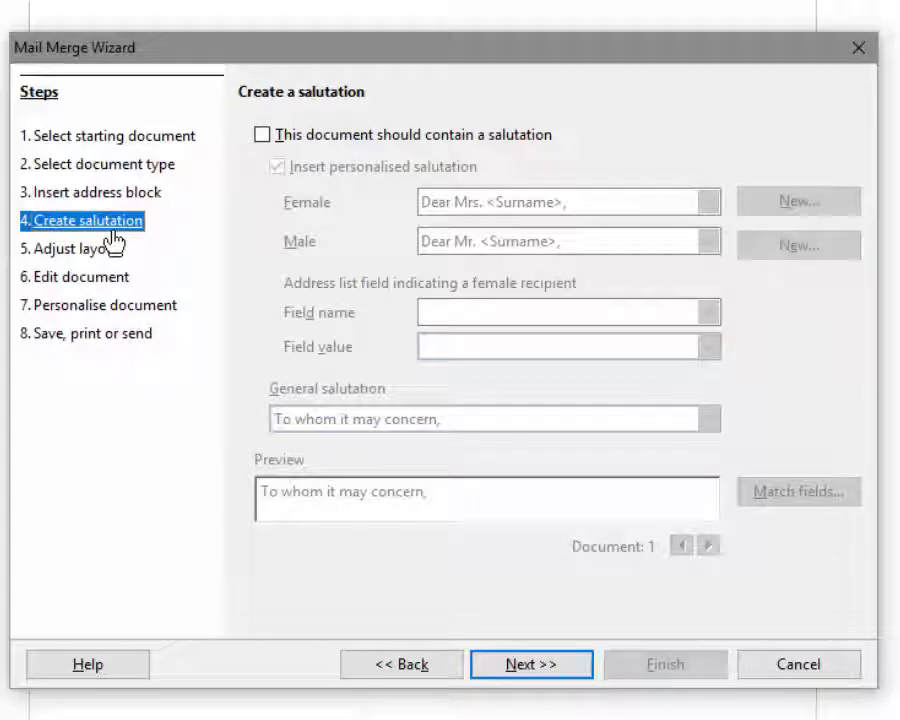
pyautogui.click(262, 136)
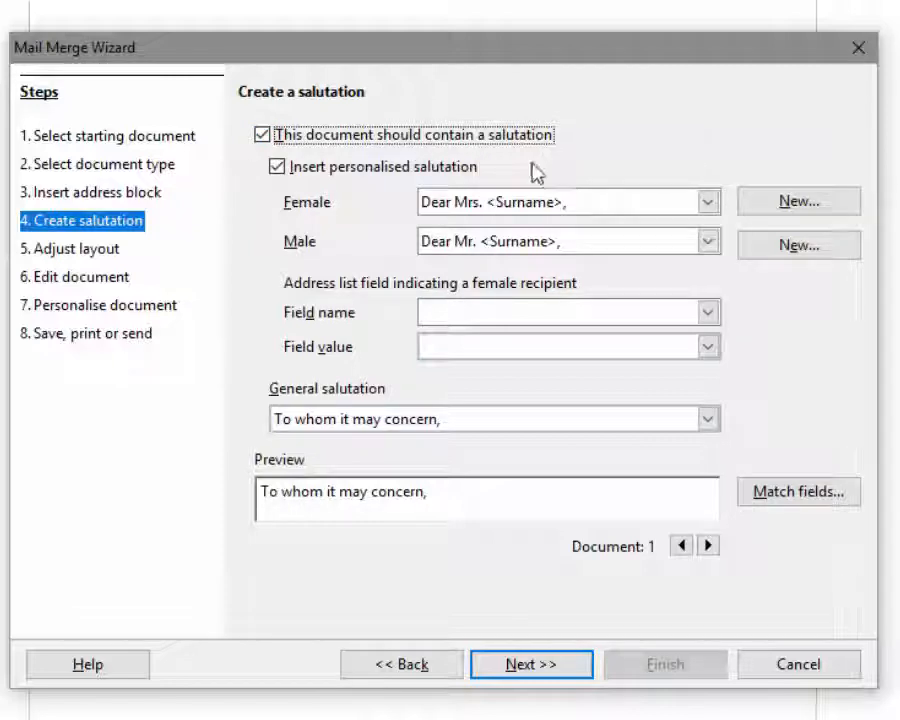
pyautogui.click(464, 204)
pyautogui.click(458, 216)
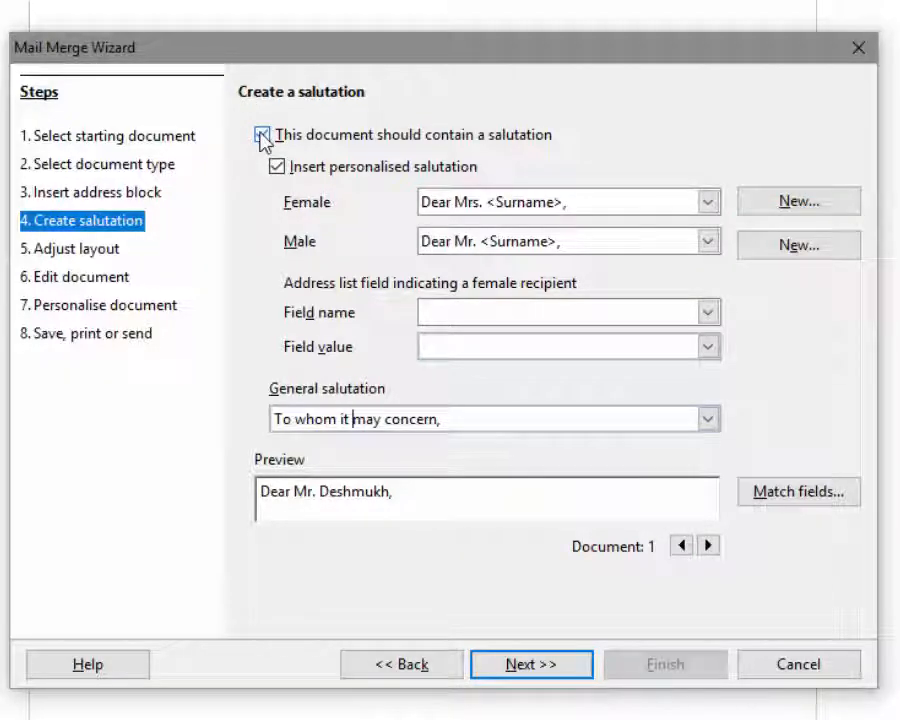
pyautogui.click(262, 135)
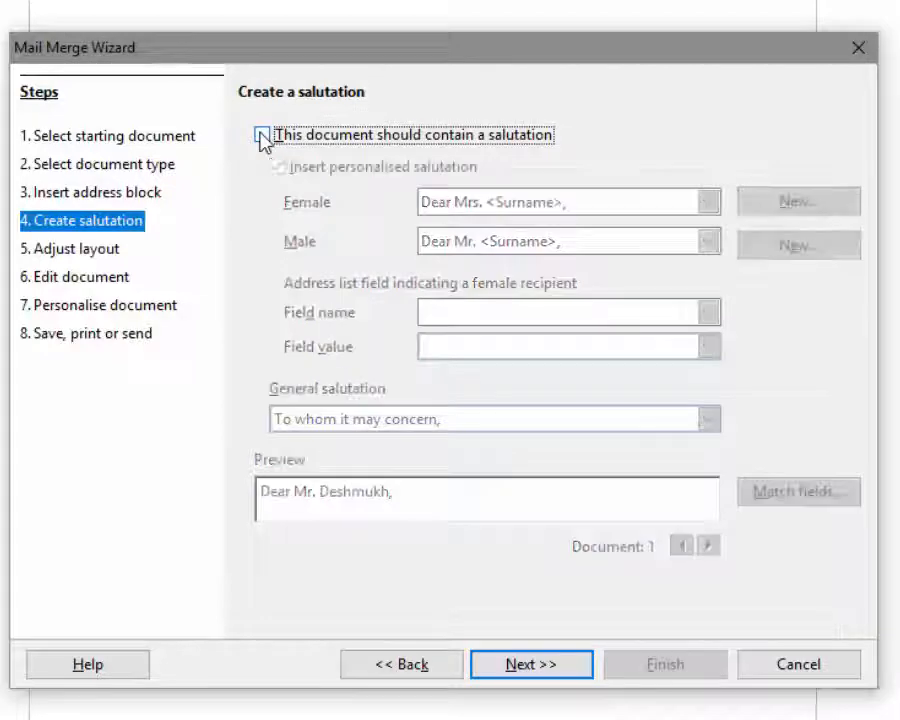
# Continue to the layout settings without a salutation and set the address block's distance from the page top to 8.99 cm.
pyautogui.click(502, 664)
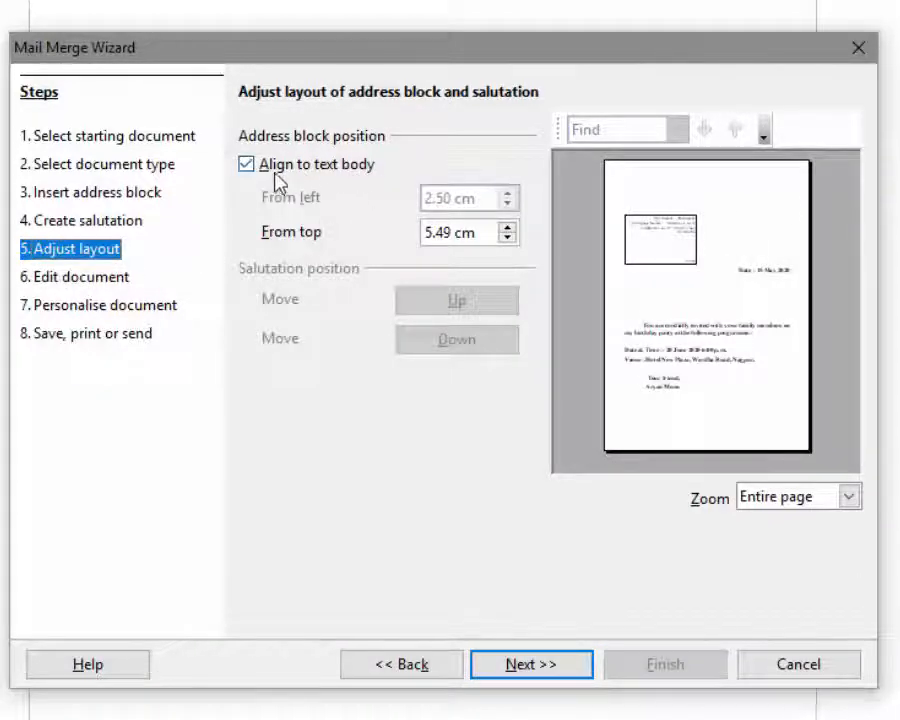
pyautogui.click(507, 227)
pyautogui.click(507, 227)
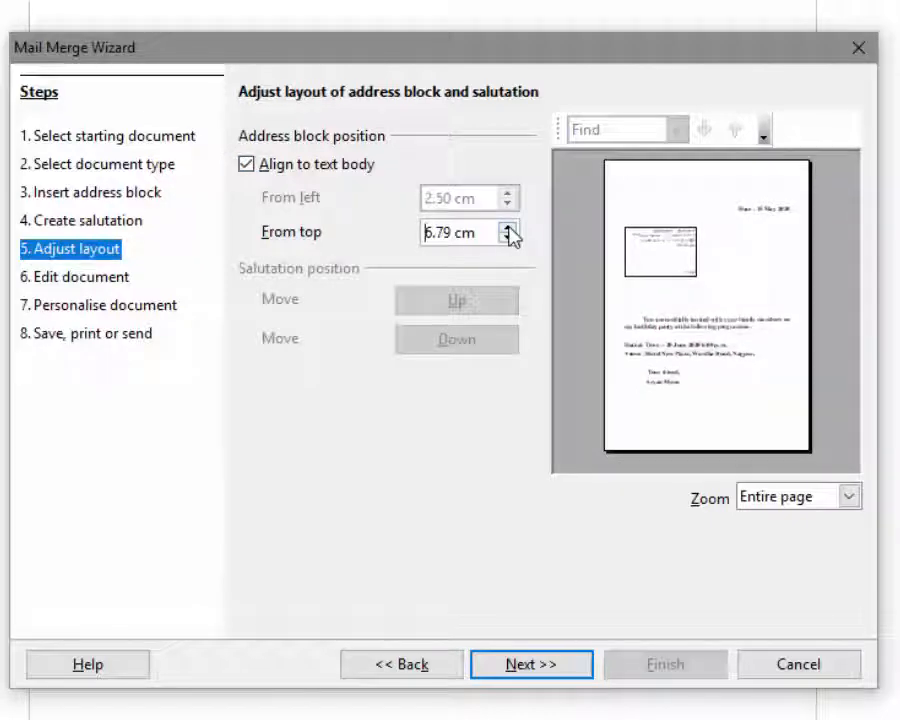
pyautogui.click(507, 227)
pyautogui.click(507, 227)
pyautogui.click(507, 228)
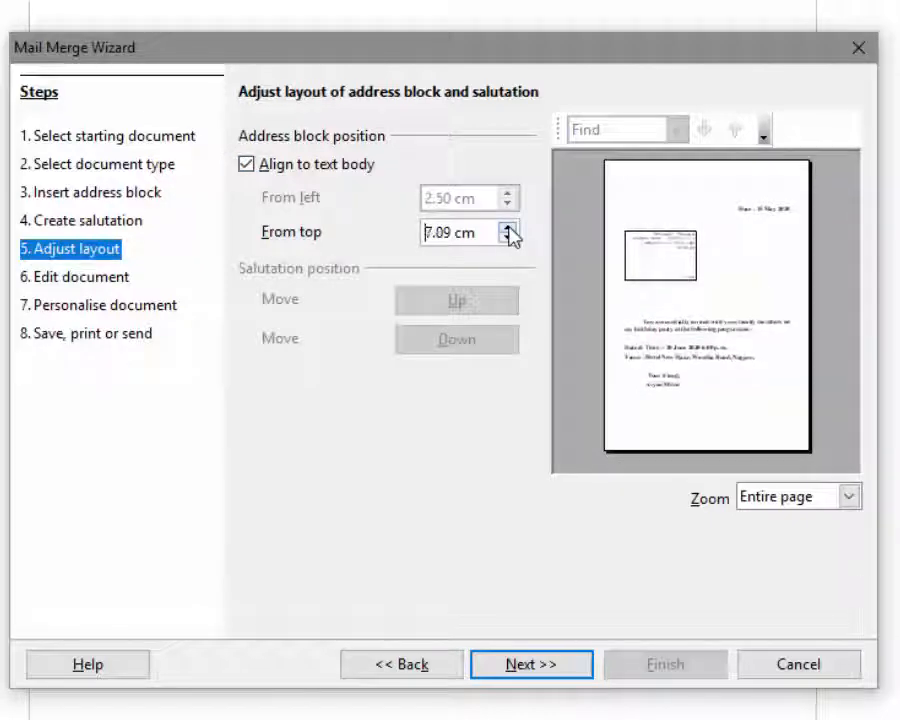
pyautogui.click(507, 228)
pyautogui.click(507, 228)
pyautogui.click(507, 228)
pyautogui.click(507, 228)
pyautogui.click(507, 228)
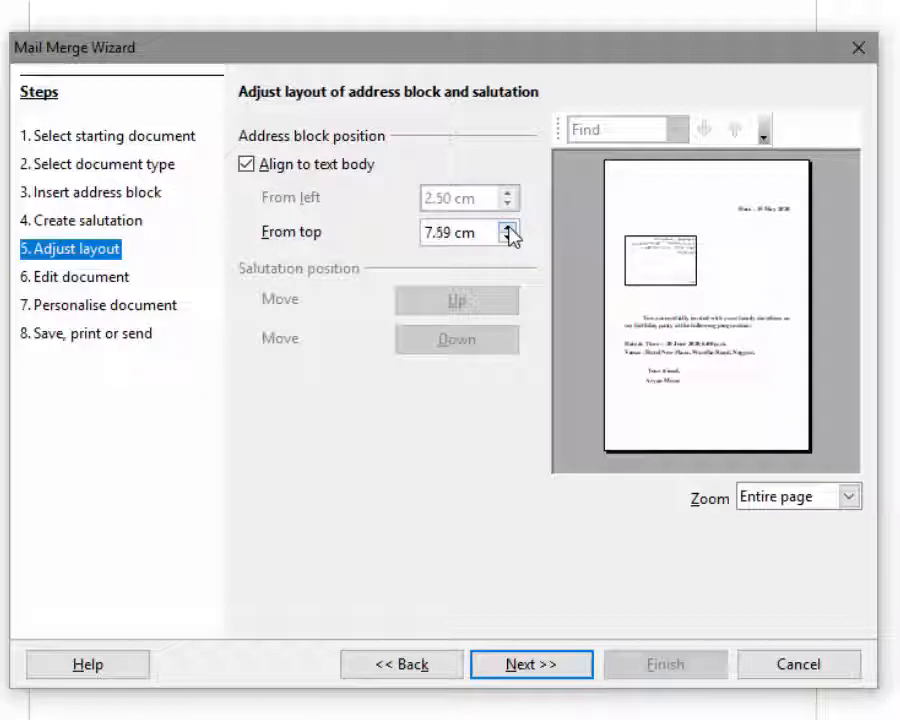
pyautogui.click(507, 228)
pyautogui.click(507, 228)
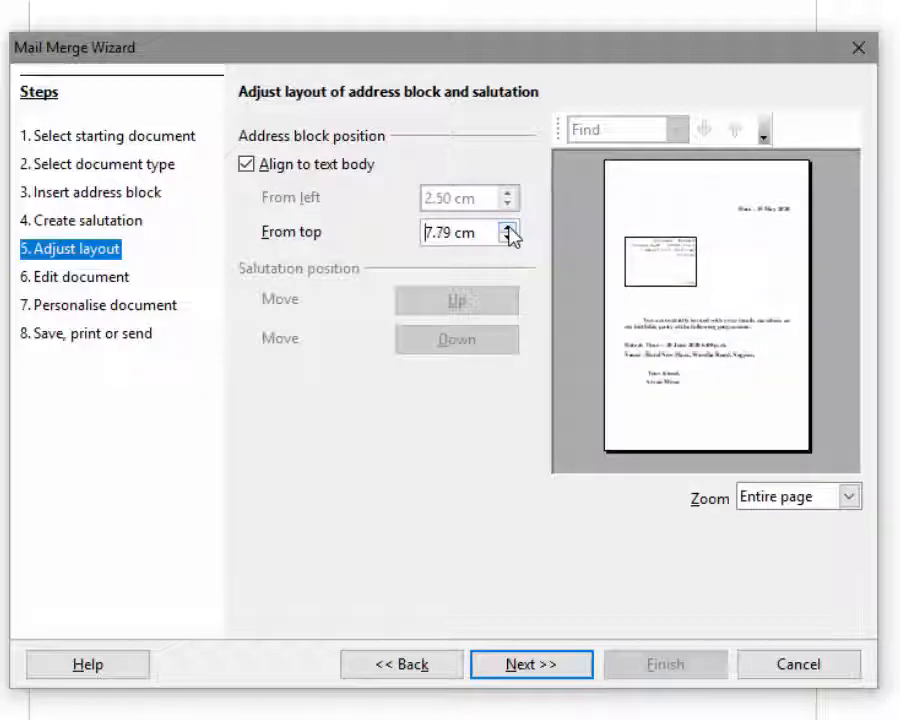
pyautogui.click(507, 228)
pyautogui.click(507, 228)
pyautogui.click(507, 228)
pyautogui.click(507, 228)
pyautogui.click(507, 228)
pyautogui.click(507, 228)
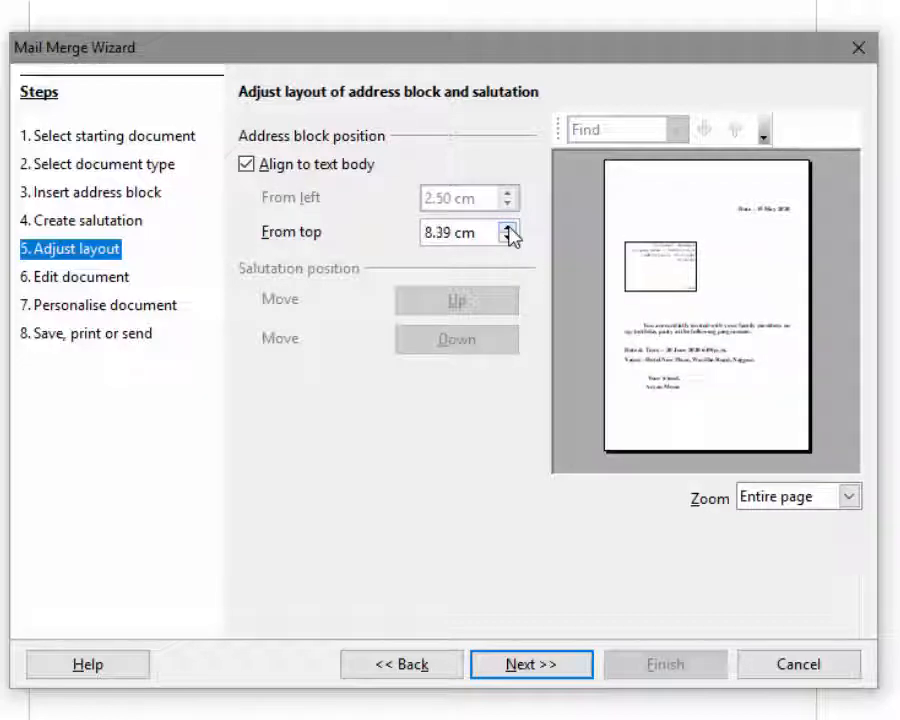
pyautogui.click(507, 228)
pyautogui.click(507, 228)
pyautogui.click(507, 228)
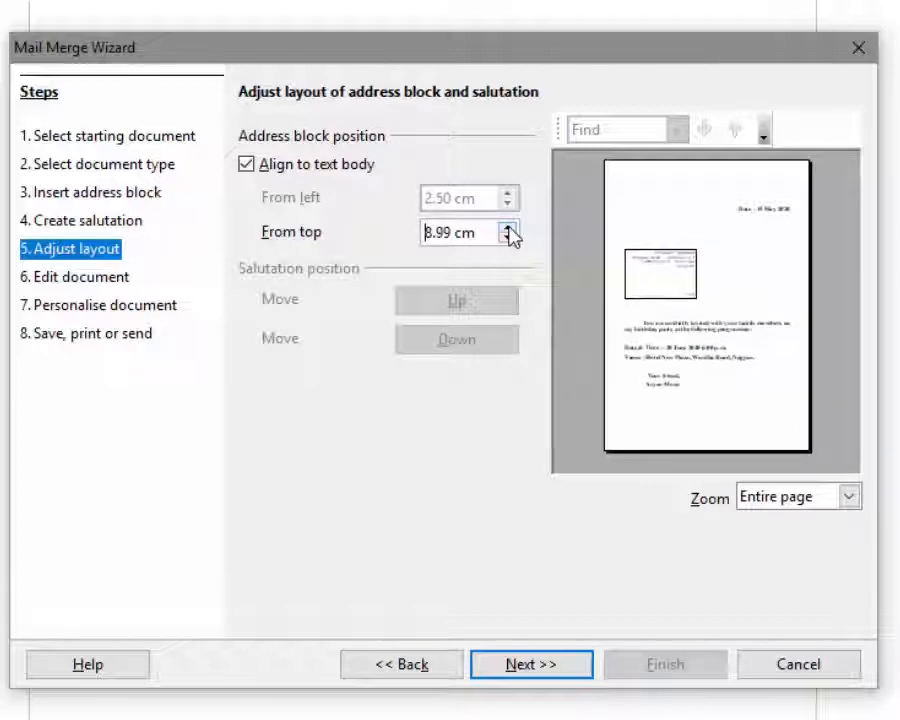
# Set the address block's distance from the page top to 9.59 cm and continue to the document preview.
pyautogui.click(507, 228)
pyautogui.click(507, 228)
pyautogui.click(507, 228)
pyautogui.click(507, 228)
pyautogui.click(507, 228)
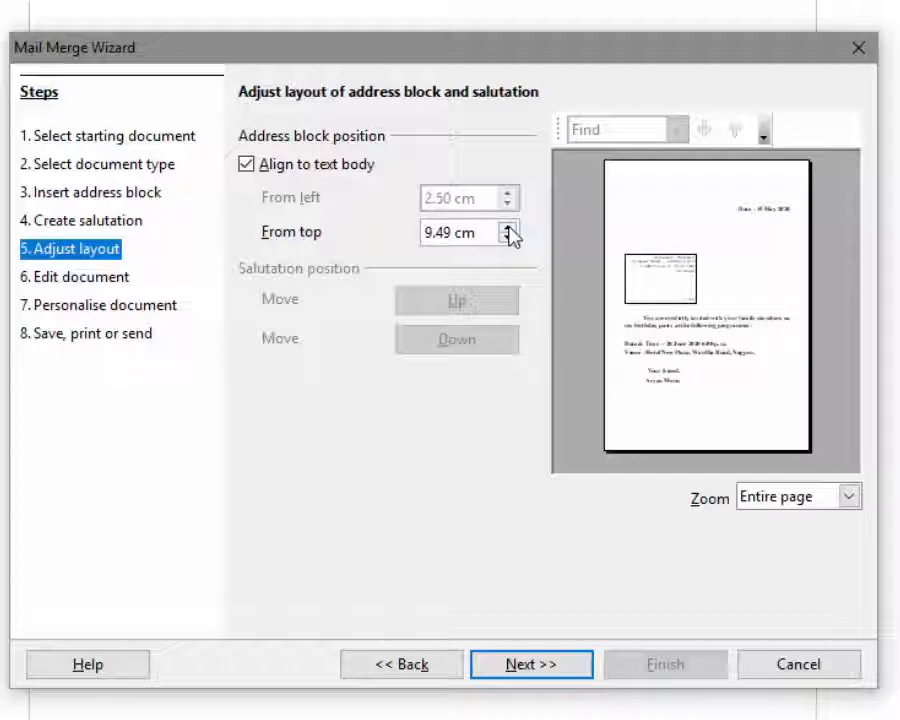
pyautogui.click(507, 228)
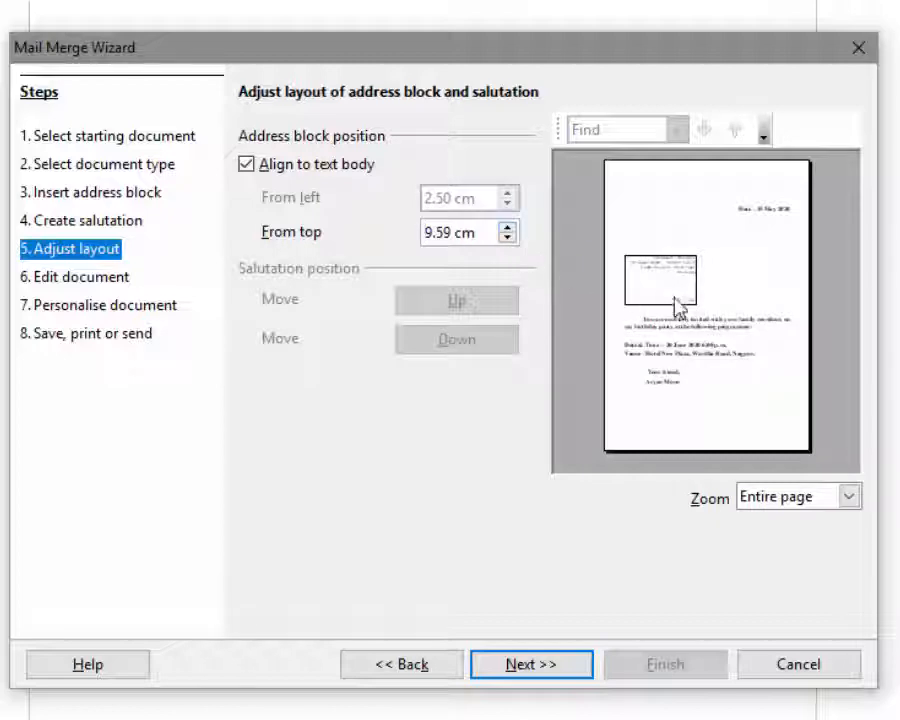
pyautogui.click(531, 667)
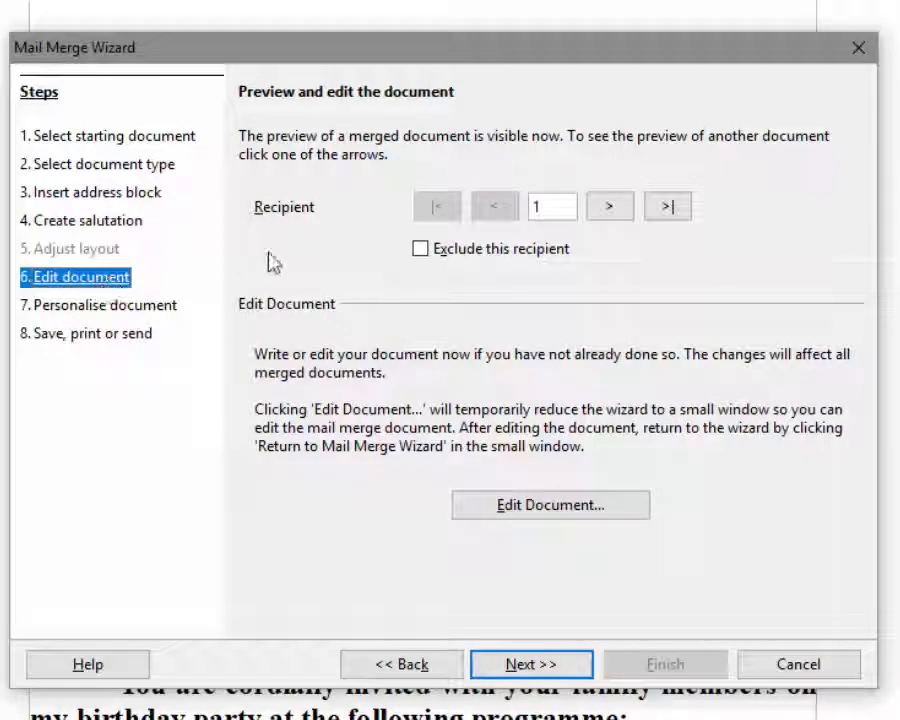
# Preview the last recipient's letter in the editable document, examine its address block and layout, and return to the wizard.
pyautogui.click(667, 206)
pyautogui.click(512, 510)
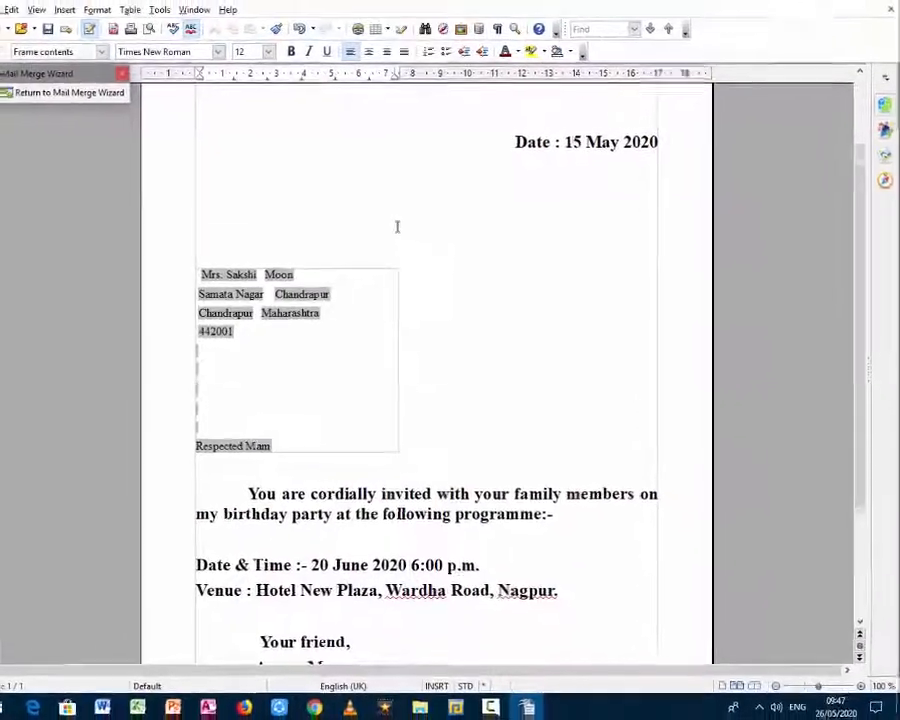
pyautogui.scroll(-3, 394, 218)
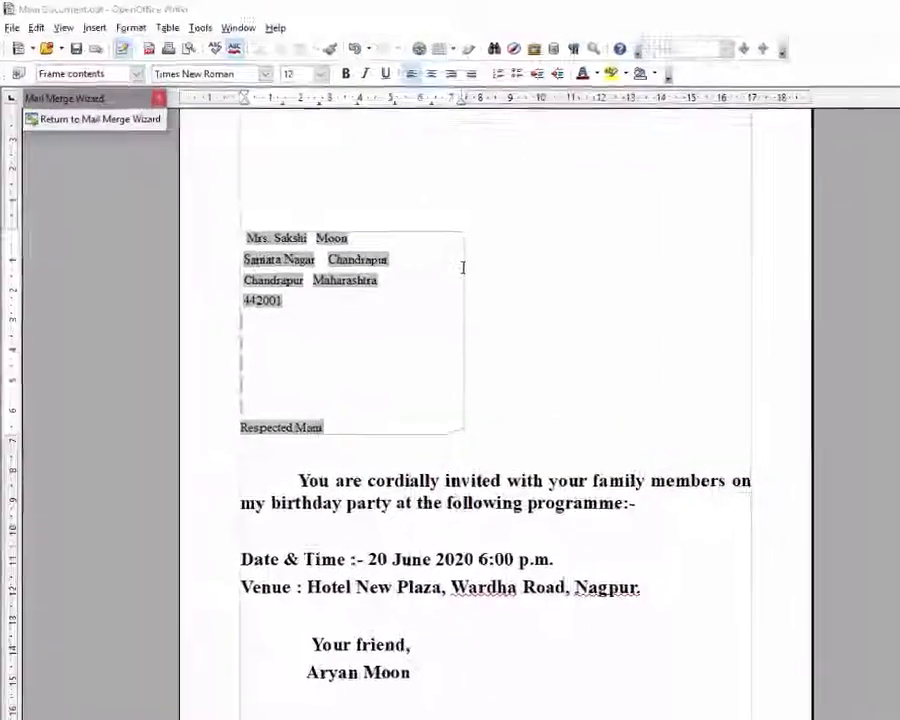
pyautogui.scroll(1, 463, 267)
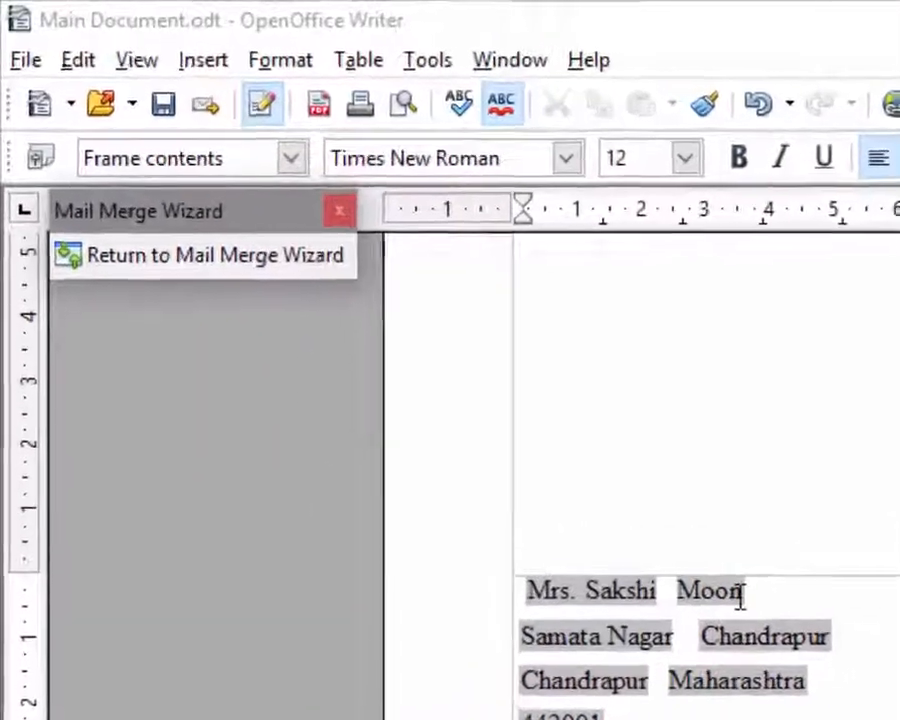
pyautogui.scroll(-3, 676, 496)
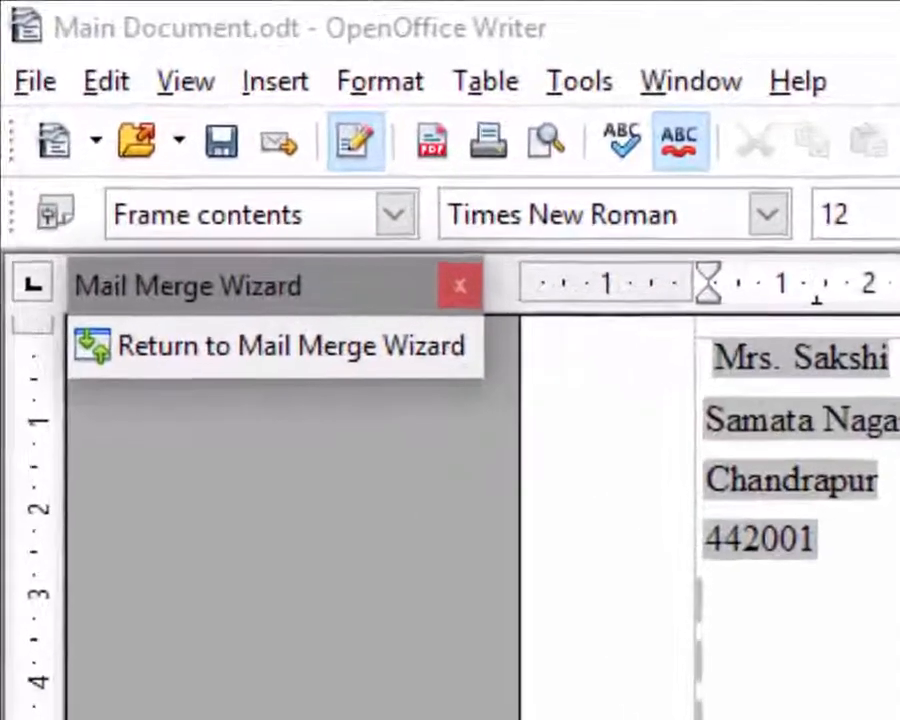
pyautogui.scroll(4, 676, 530)
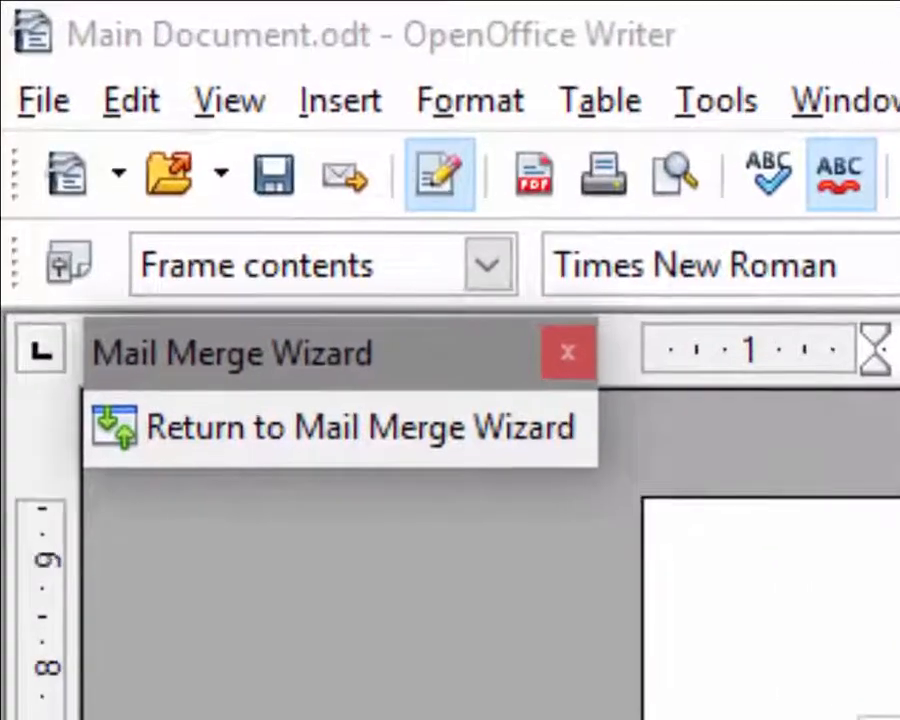
pyautogui.scroll(-5, 676, 530)
pyautogui.scroll(3, 676, 530)
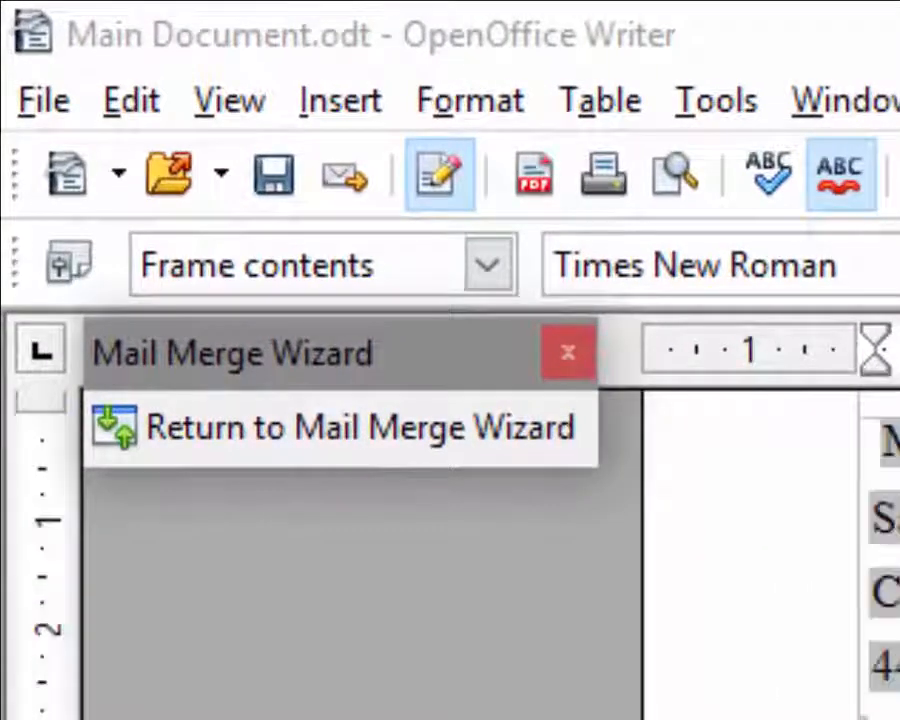
pyautogui.scroll(-8, 676, 530)
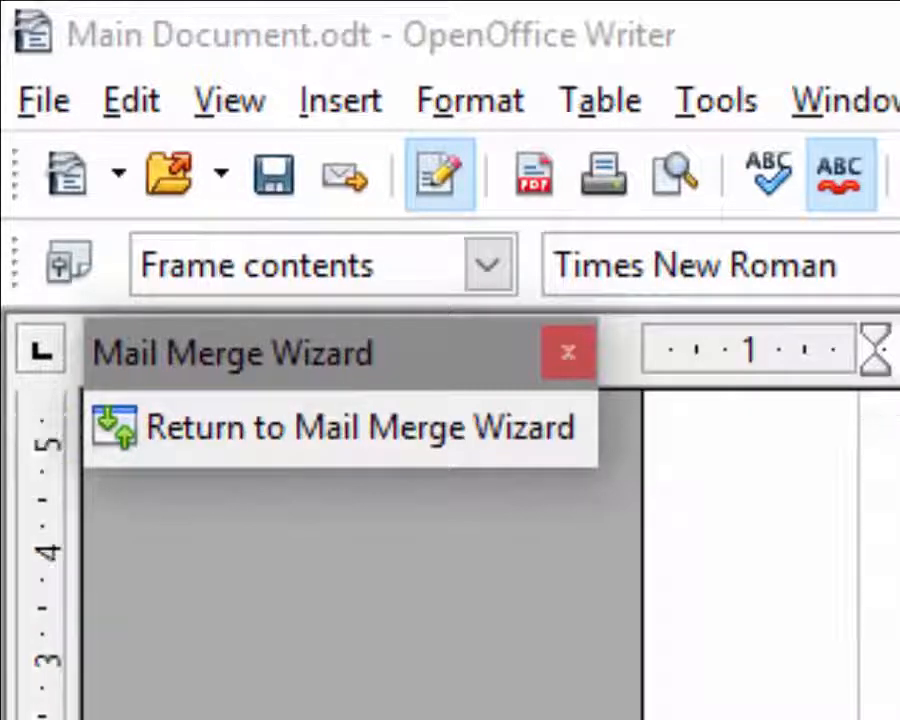
pyautogui.click(400, 428)
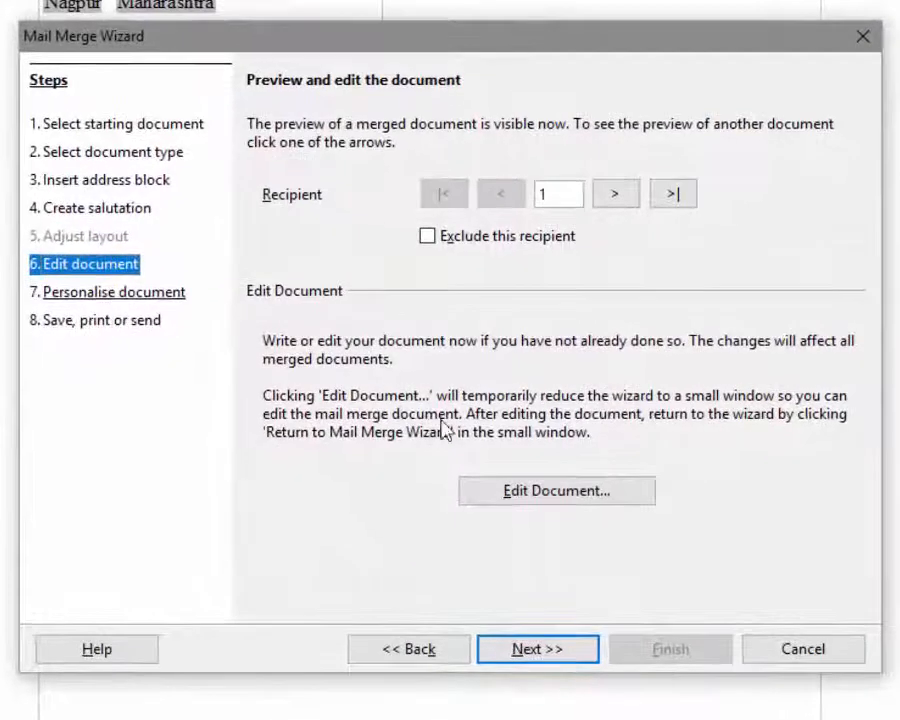
# Continue to document personalisation, open the individual merged letters to check their addresses and greetings, and return to the wizard.
pyautogui.click(502, 648)
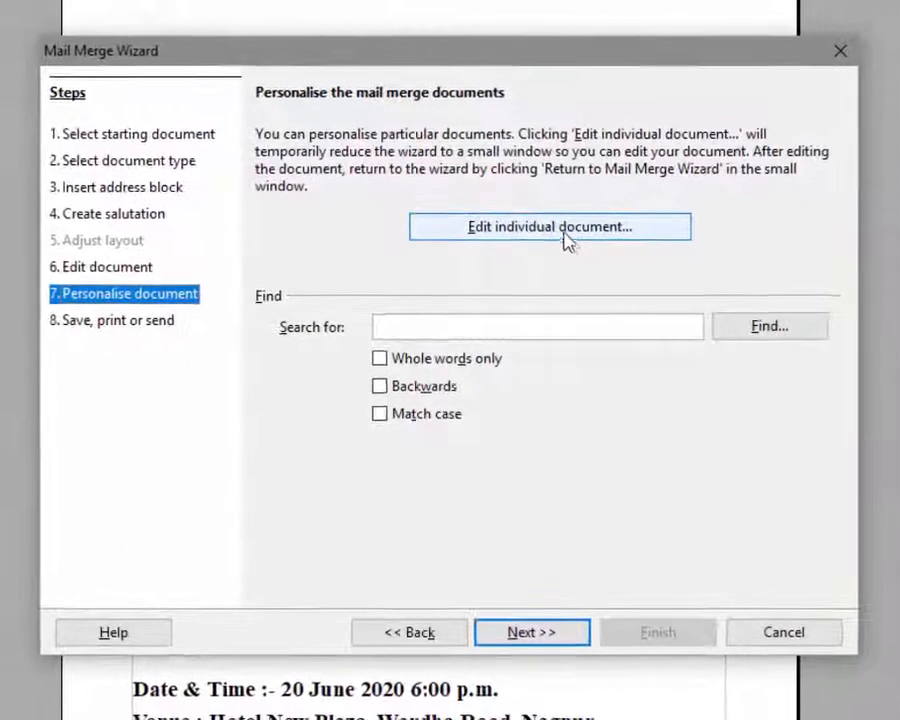
pyautogui.click(598, 236)
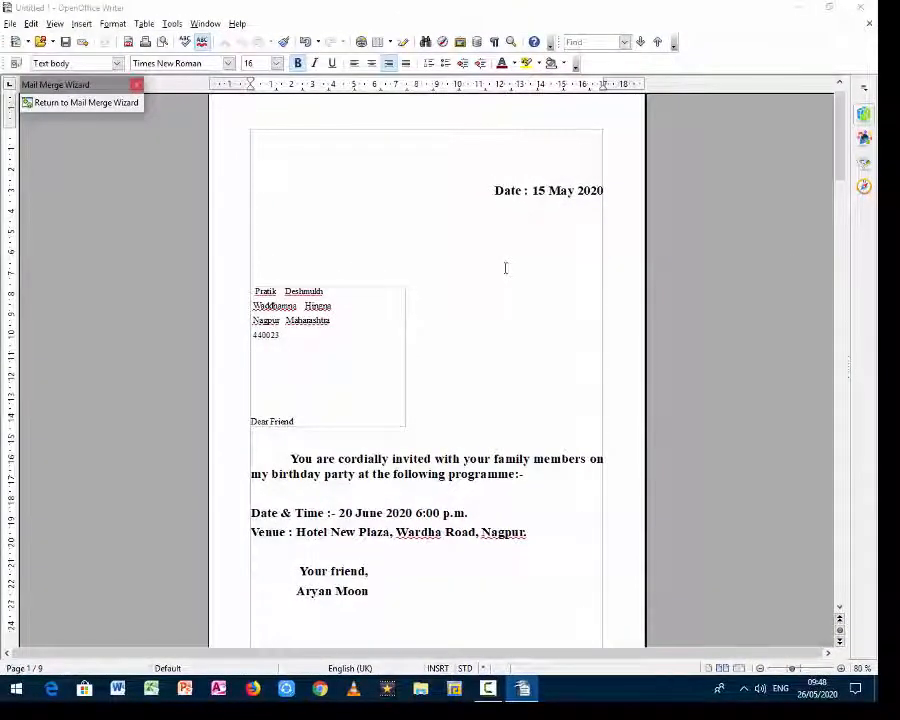
pyautogui.scroll(-1, 505, 267)
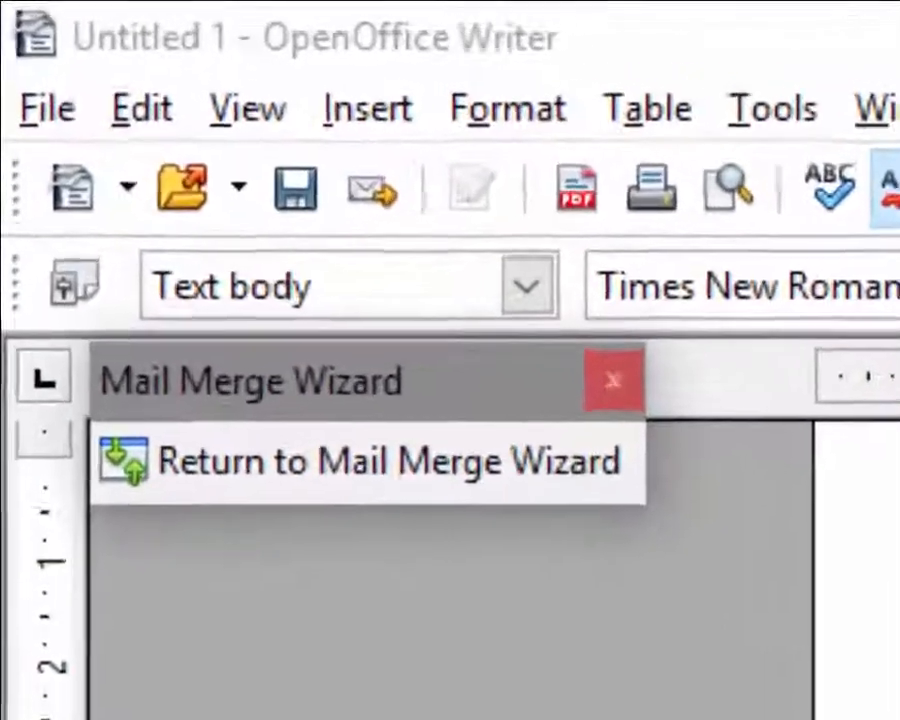
pyautogui.scroll(-3, 480, 620)
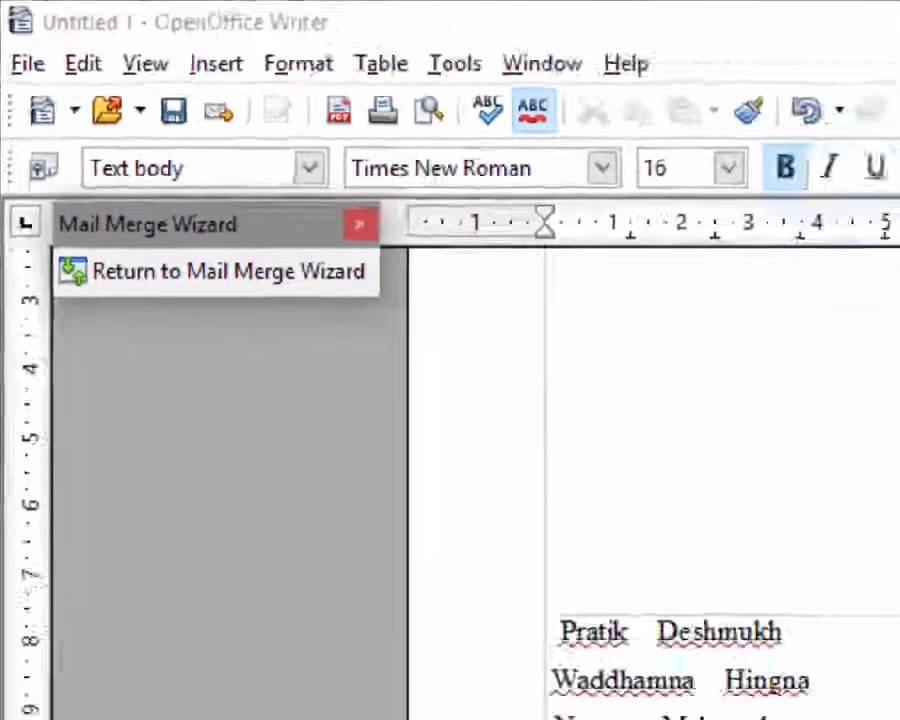
pyautogui.scroll(-15, 505, 268)
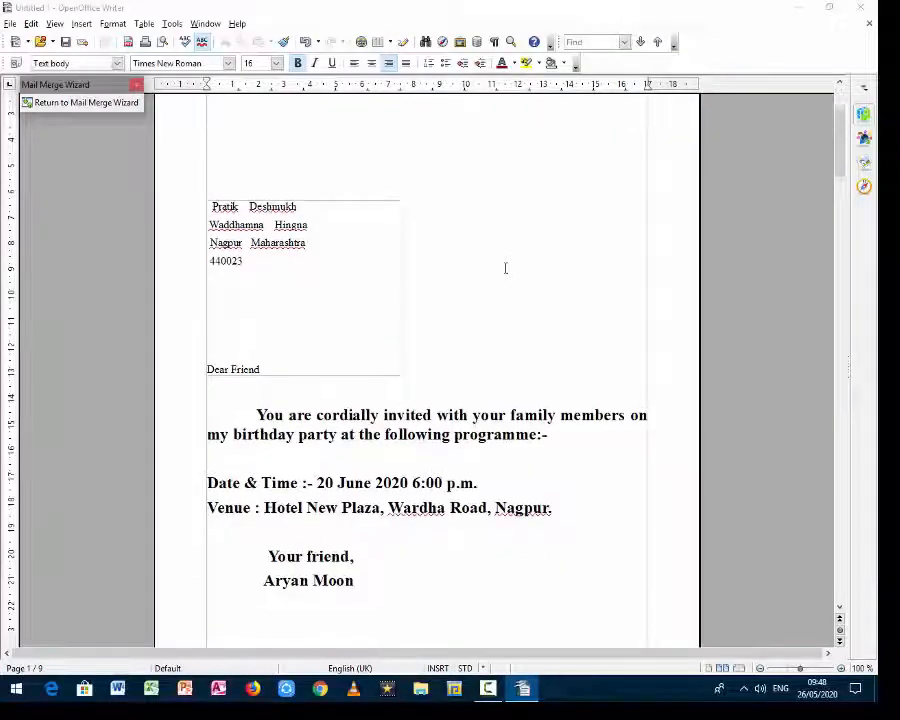
pyautogui.scroll(2, 505, 268)
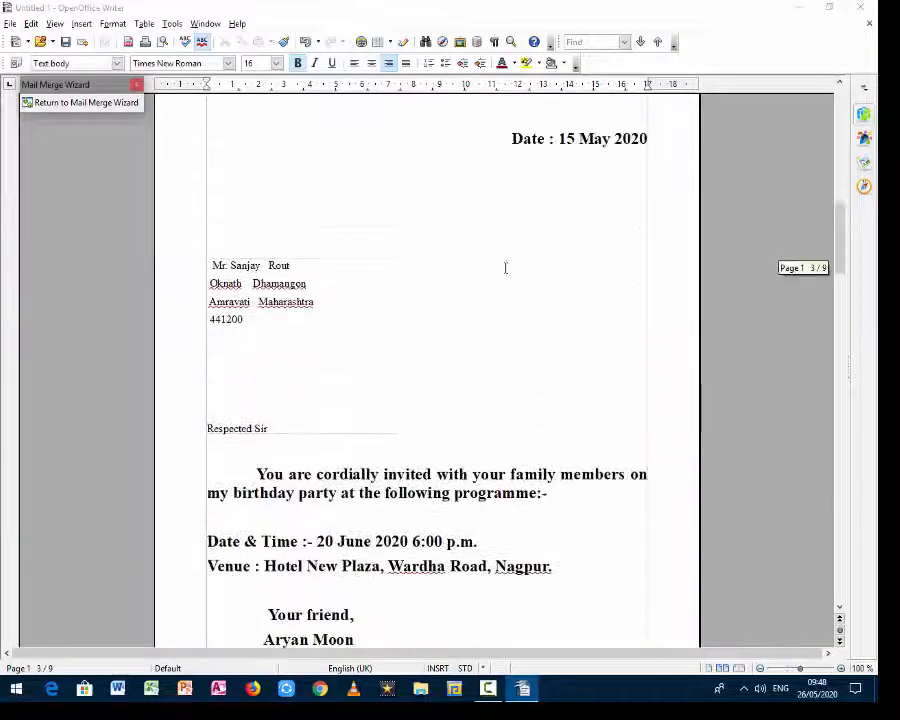
pyautogui.scroll(-1, 504, 265)
pyautogui.click(86, 102)
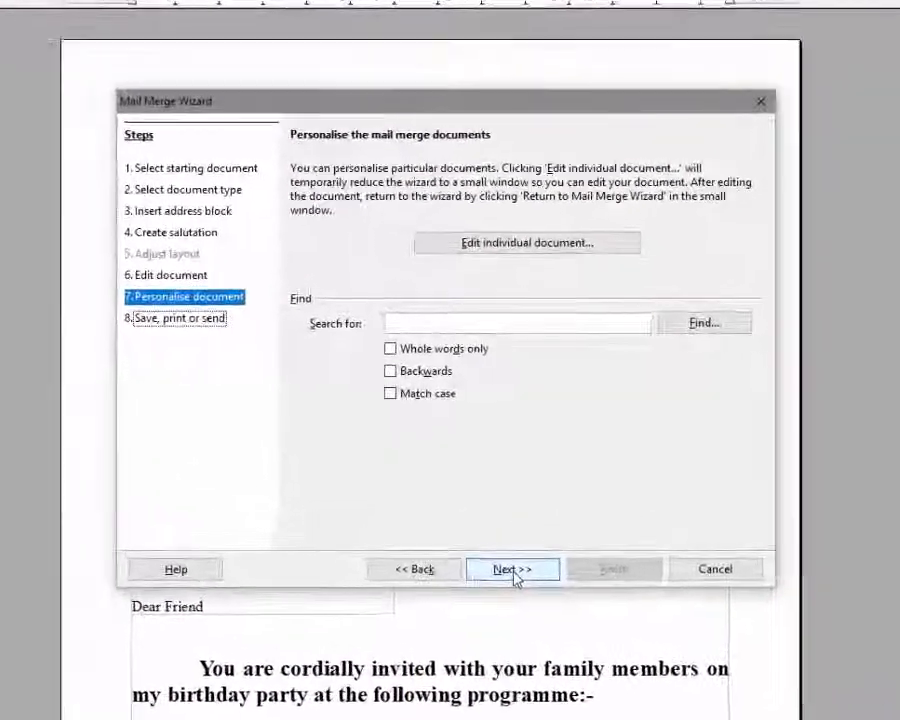
# Continue to the output settings and choose to save the merged document as a single document.
pyautogui.click(516, 578)
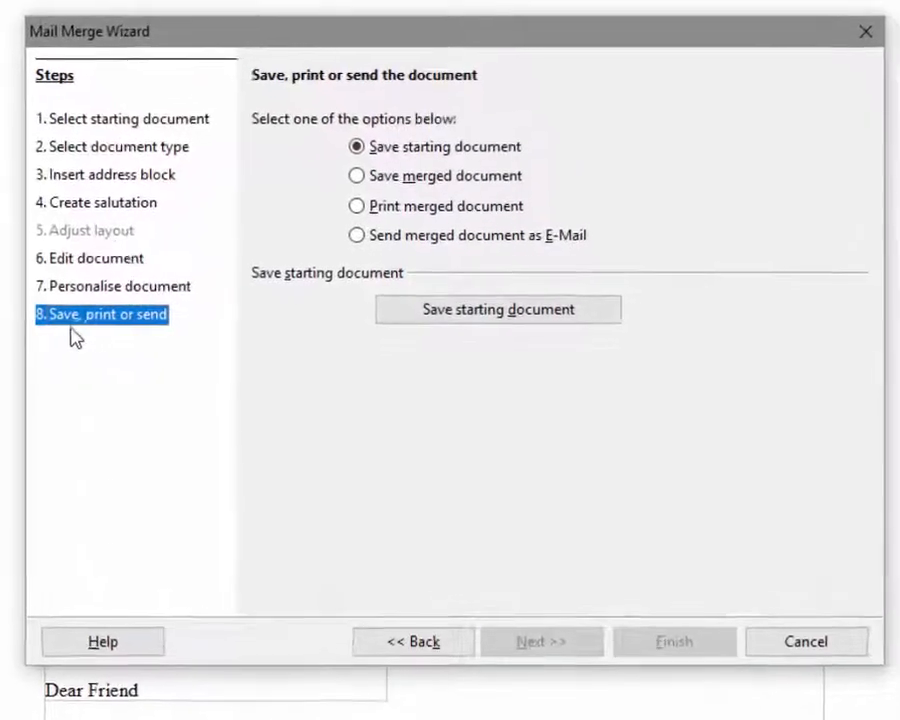
pyautogui.click(383, 148)
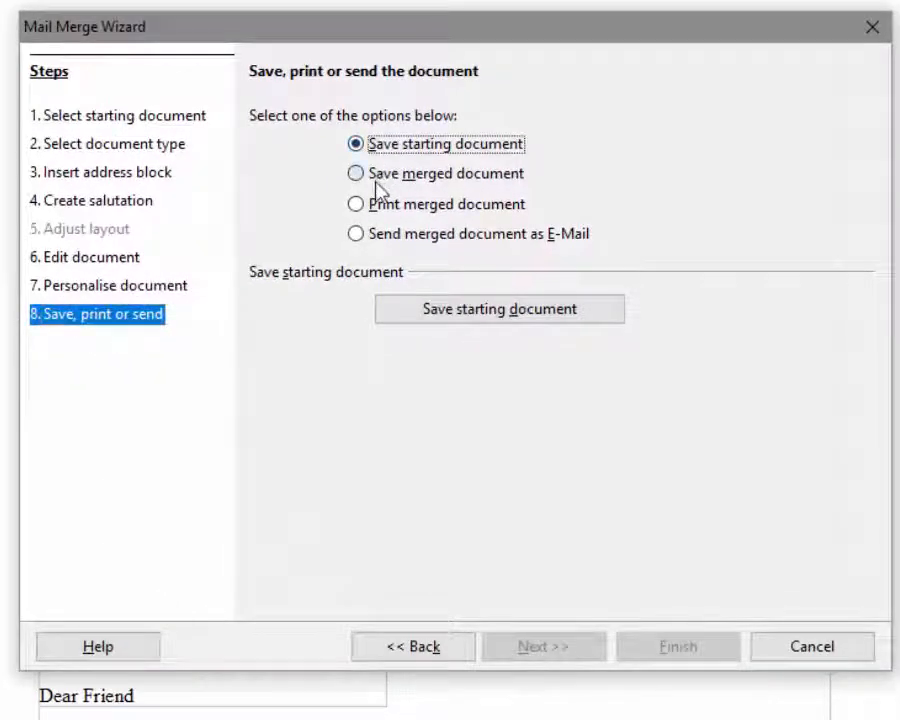
pyautogui.click(380, 175)
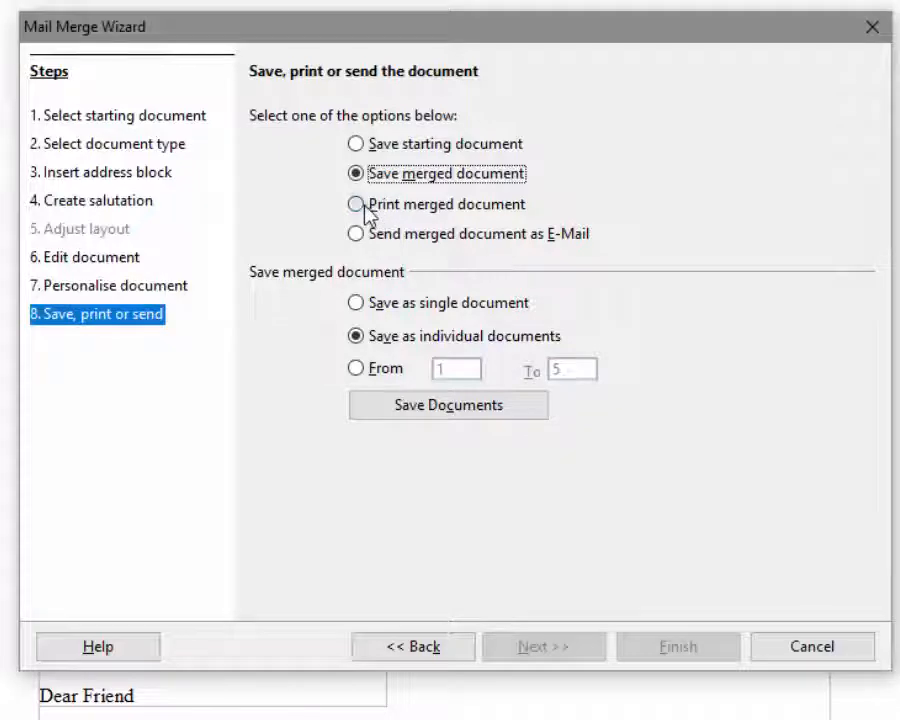
pyautogui.click(366, 206)
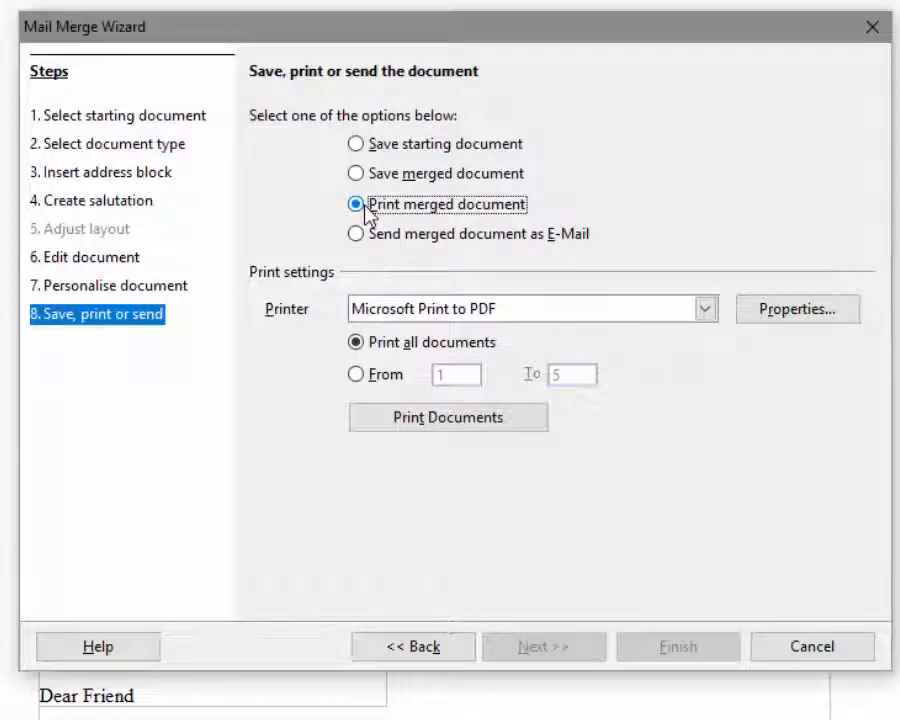
pyautogui.click(360, 174)
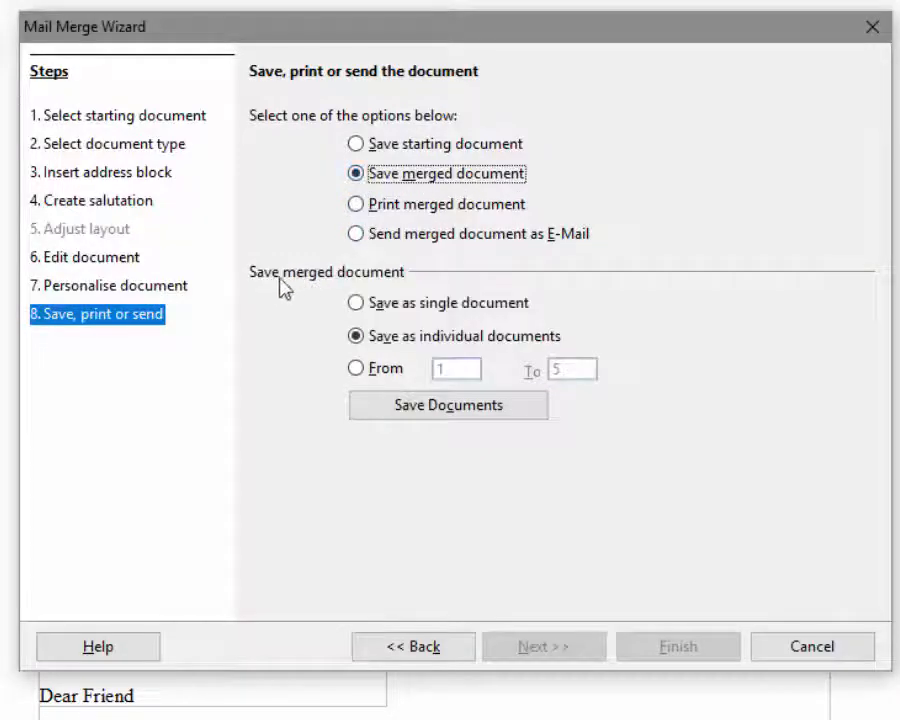
pyautogui.click(356, 303)
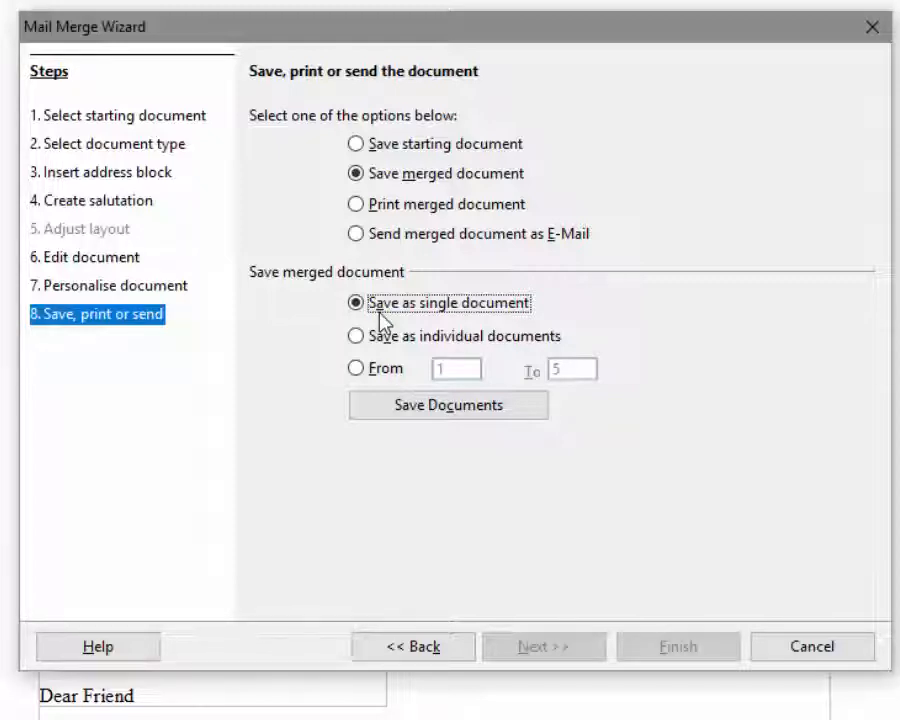
# Save the merged letters on the Desktop as Merged Document in ODF Text Document format and finish the wizard.
pyautogui.click(497, 414)
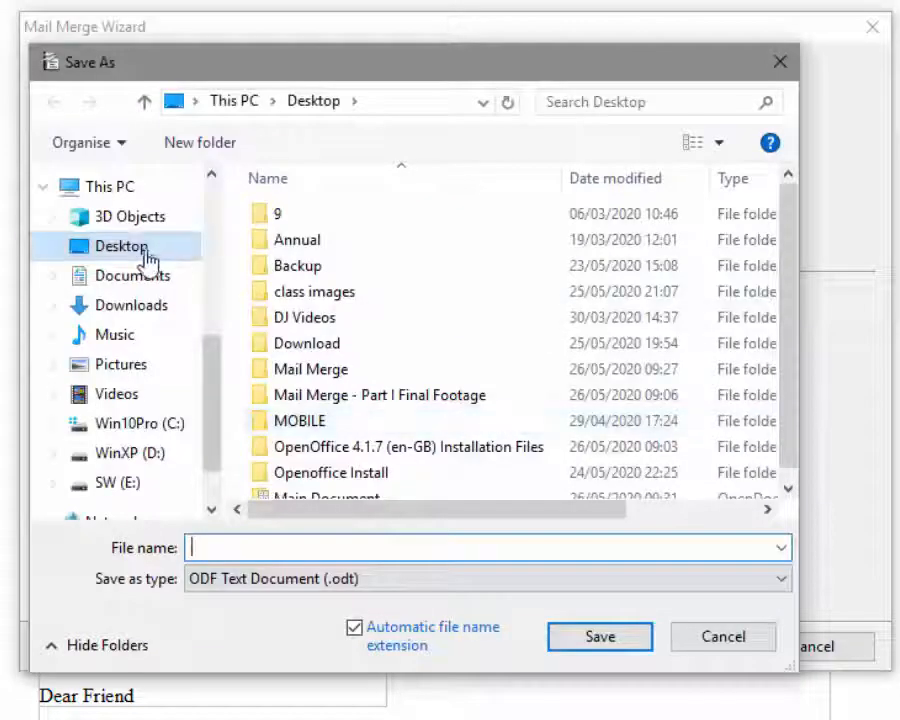
pyautogui.click(241, 548)
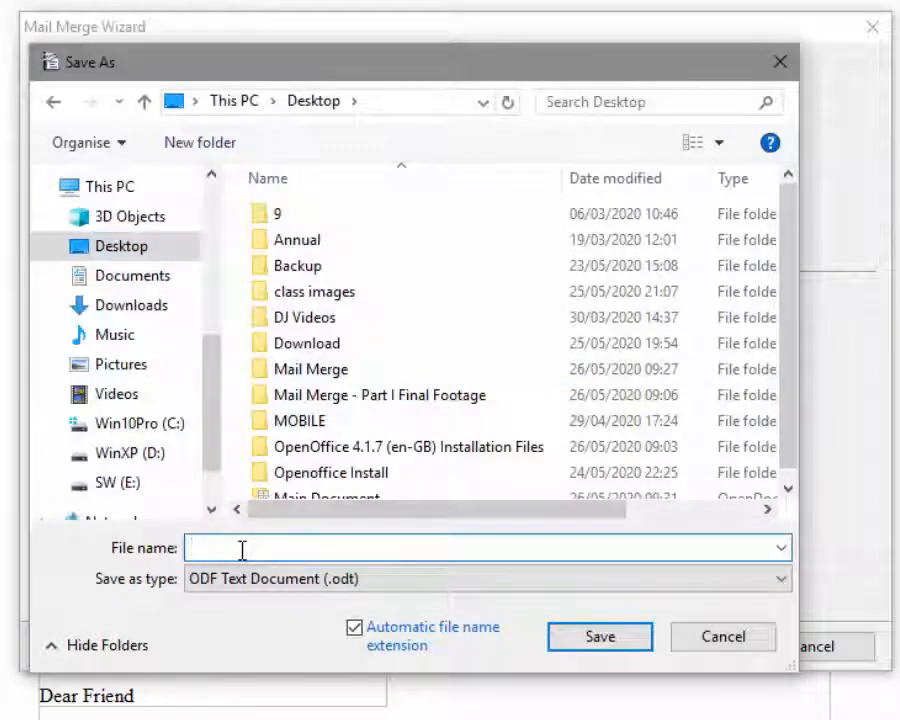
pyautogui.write('Merged Docume')
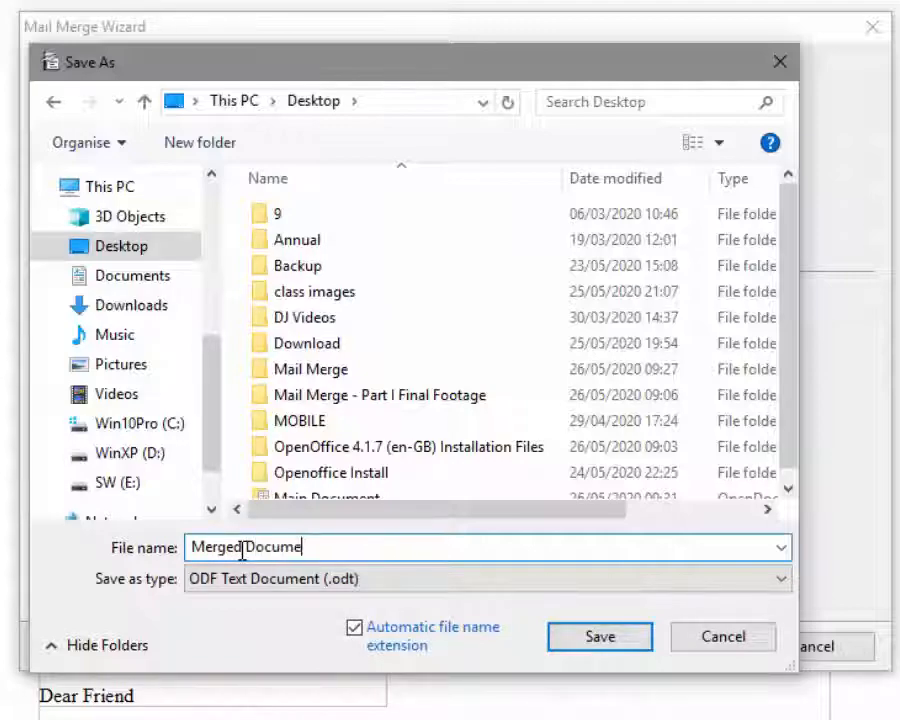
pyautogui.press('Return')
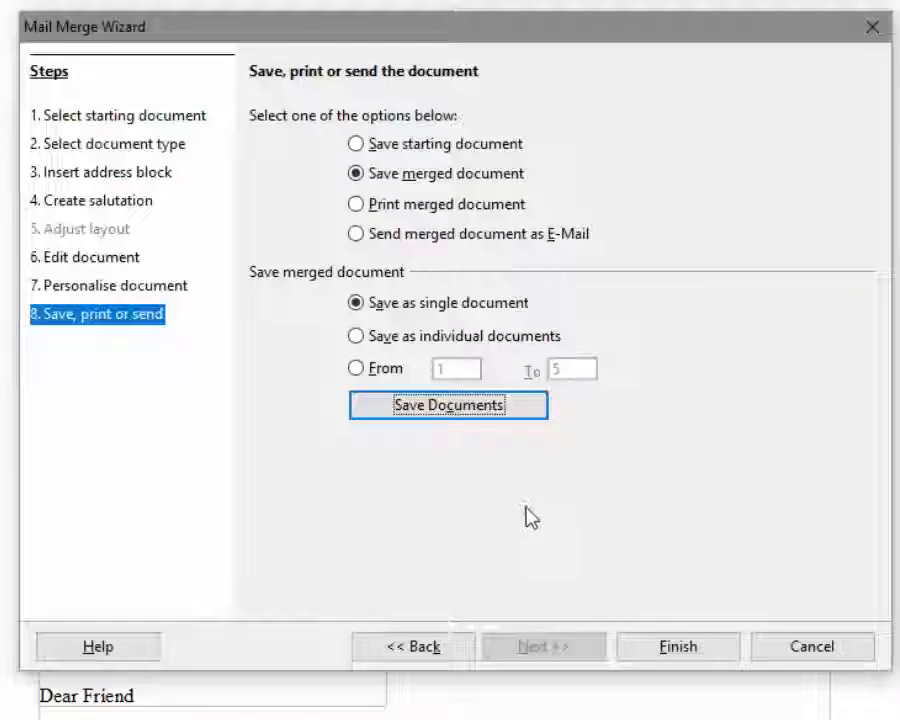
pyautogui.click(668, 648)
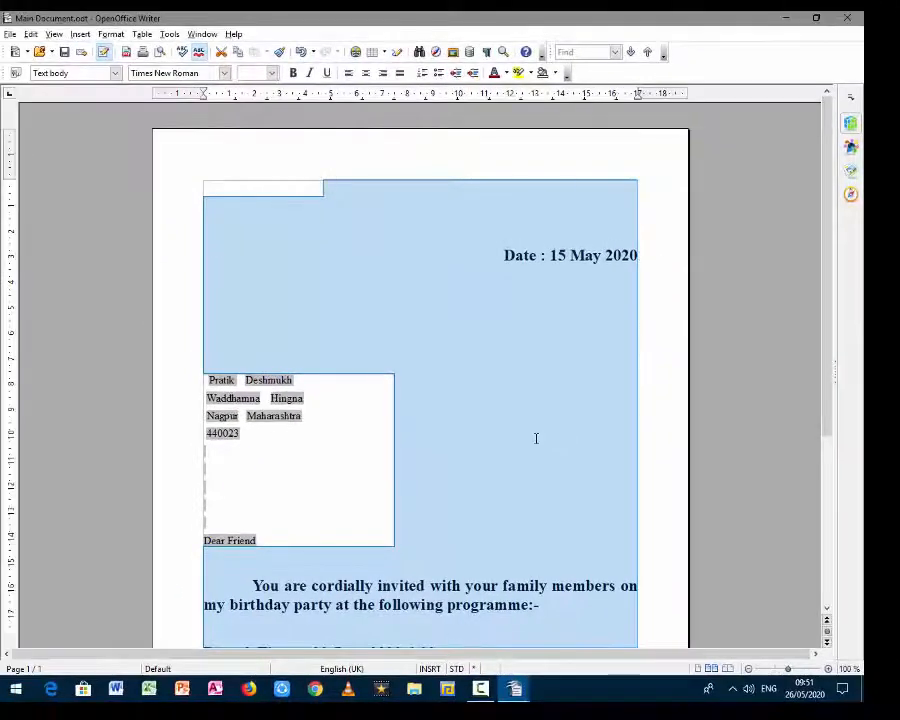
# Review the main document and the pages of Merged Document.odt, checking each recipient's address block and greeting.
pyautogui.click(536, 438)
pyautogui.scroll(-5, 536, 434)
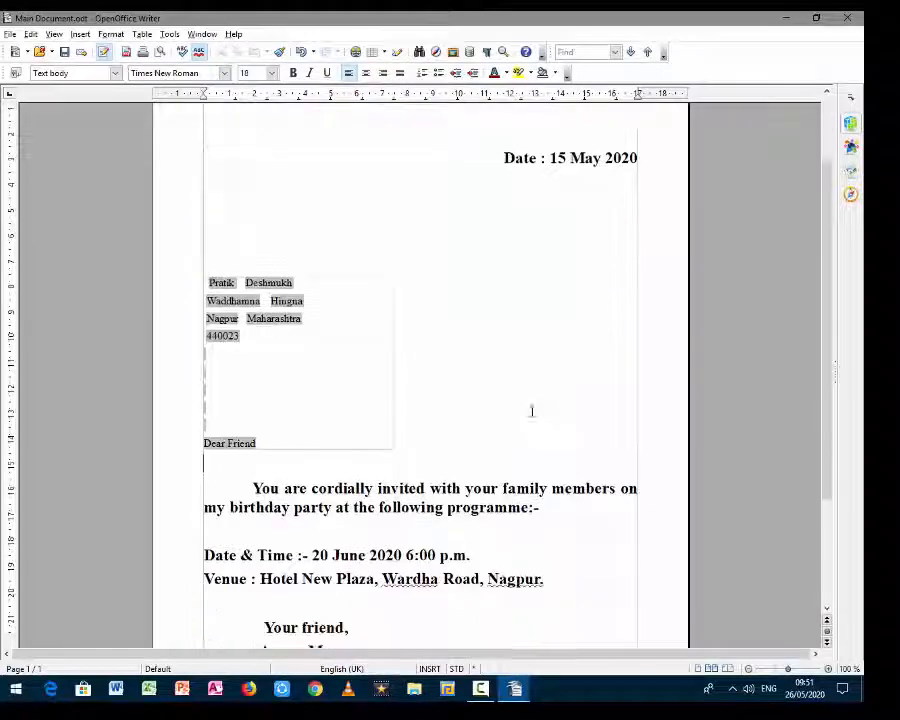
pyautogui.scroll(7, 524, 384)
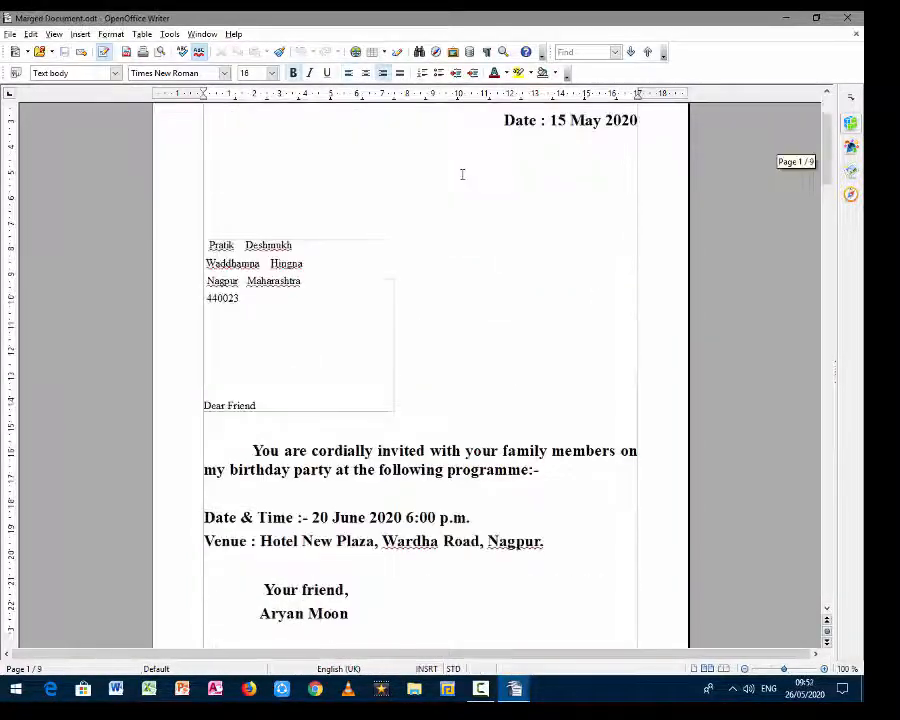
pyautogui.scroll(-12, 462, 174)
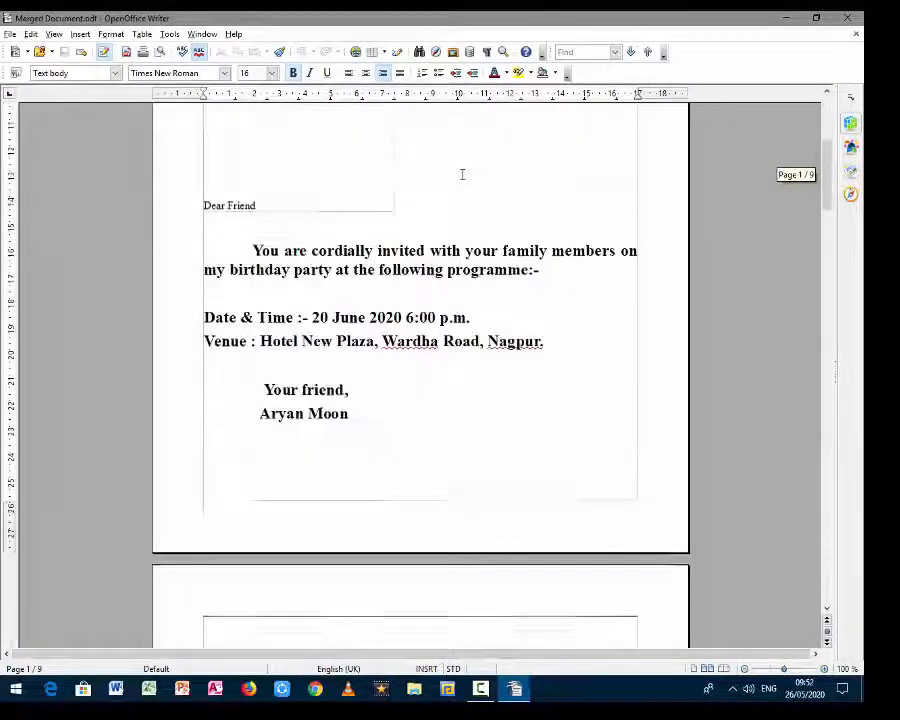
pyautogui.scroll(-1, 462, 174)
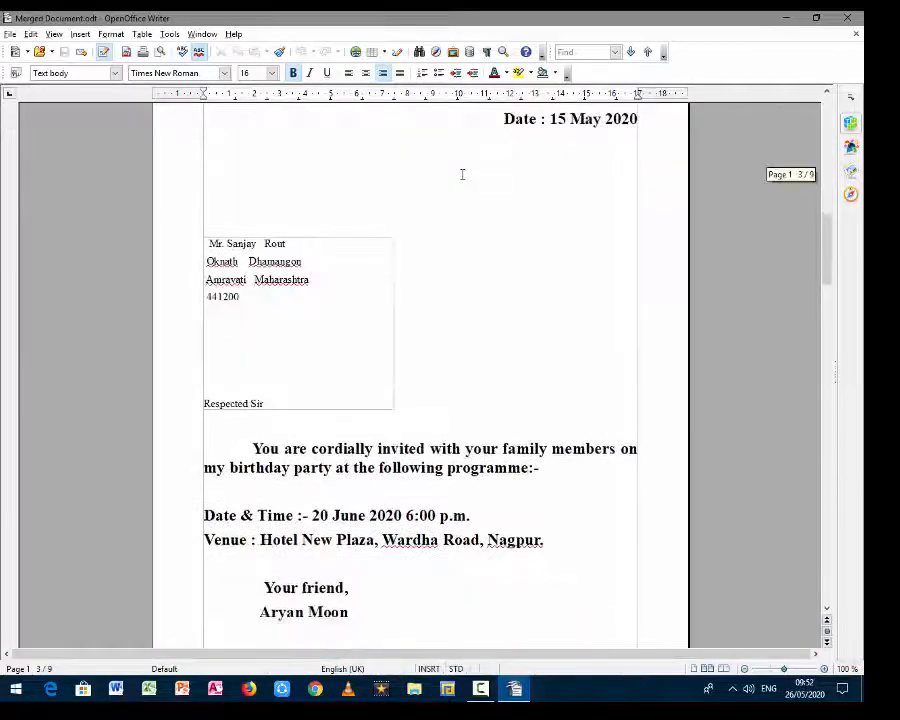
pyautogui.scroll(-15, 462, 174)
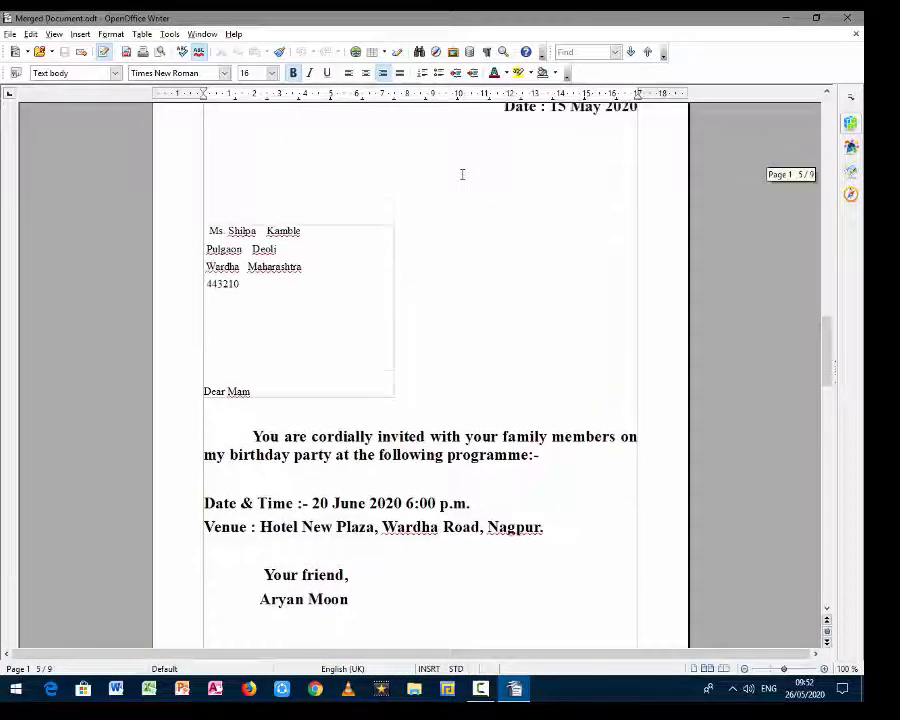
pyautogui.scroll(1, 462, 174)
pyautogui.scroll(-15, 462, 174)
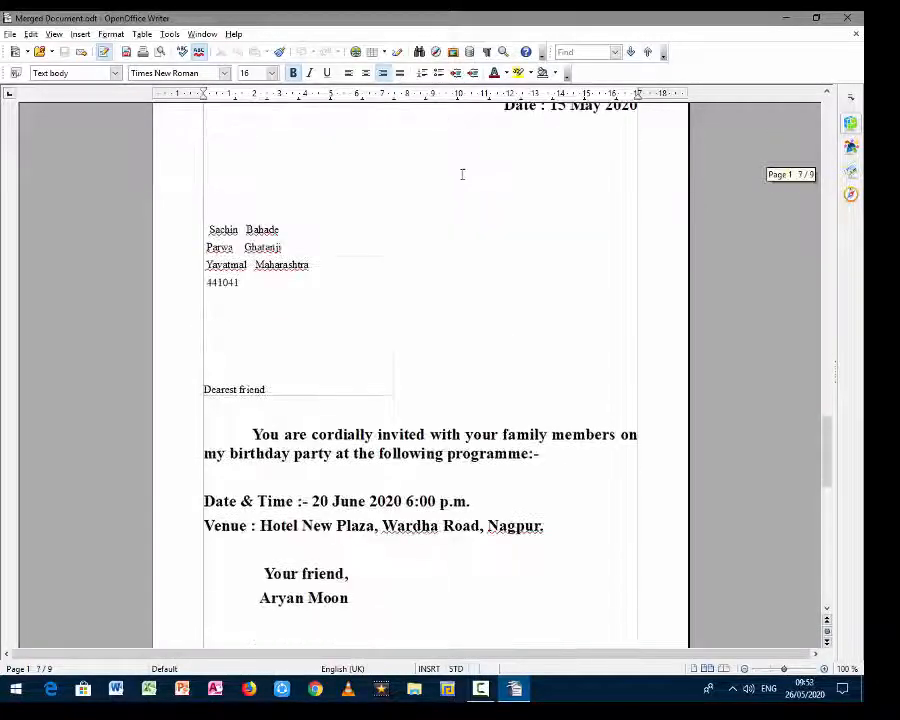
# Check the address blocks and greetings in the remaining merged letters through the last page, and return to the first letter.
pyautogui.scroll(1, 462, 174)
pyautogui.scroll(-20, 462, 174)
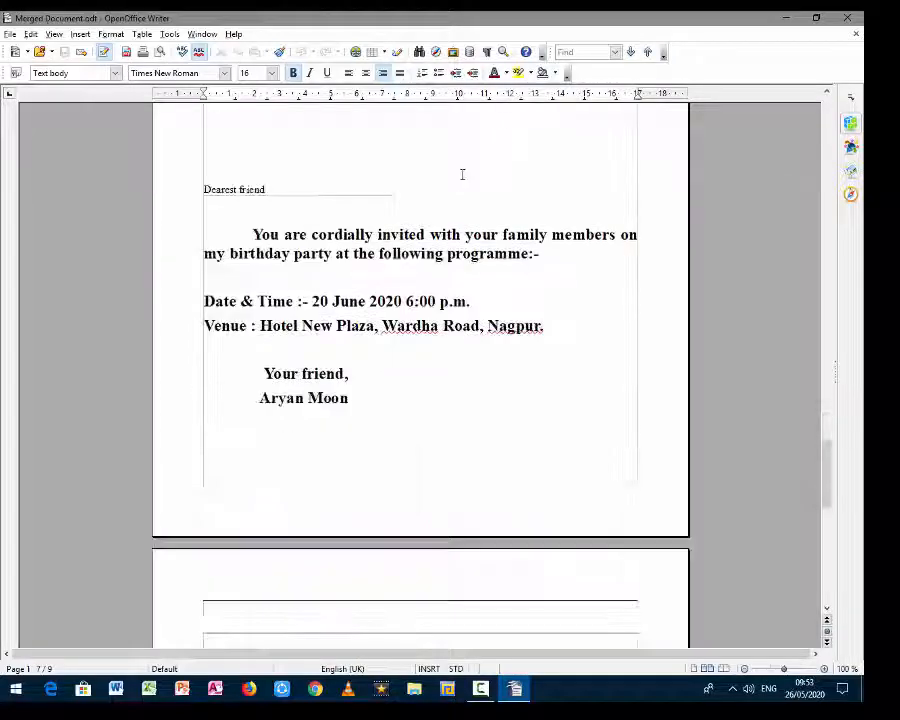
pyautogui.scroll(4, 462, 174)
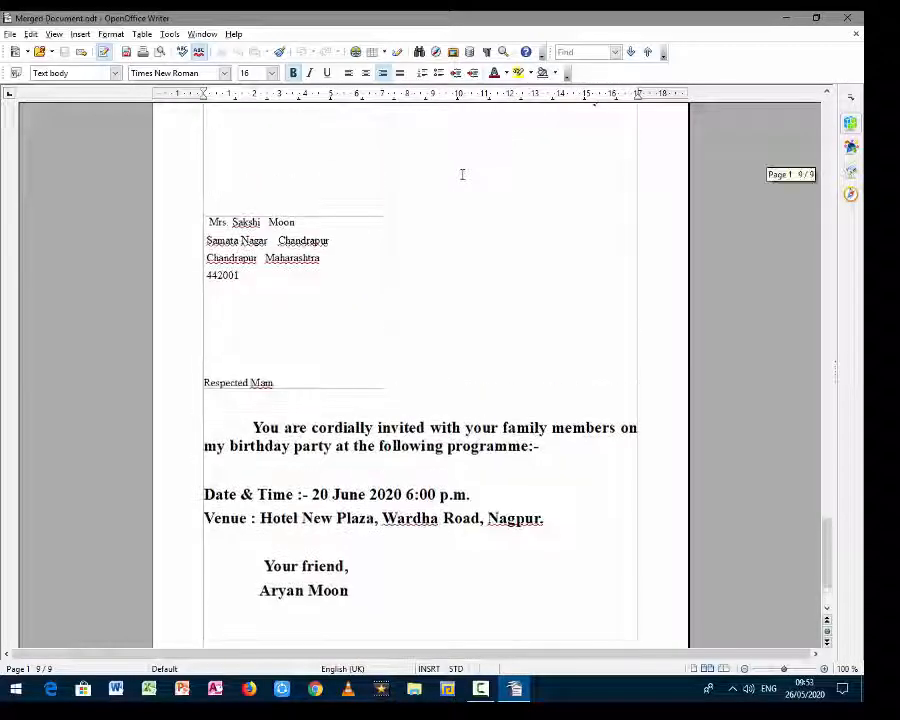
pyautogui.scroll(-4, 462, 174)
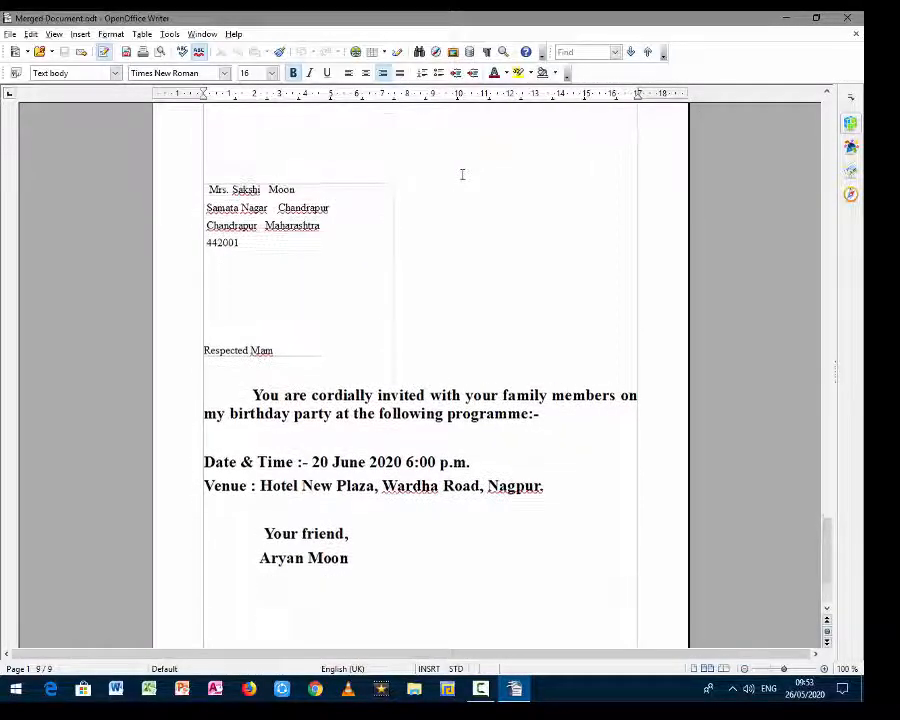
pyautogui.scroll(11, 462, 174)
pyautogui.scroll(15, 462, 174)
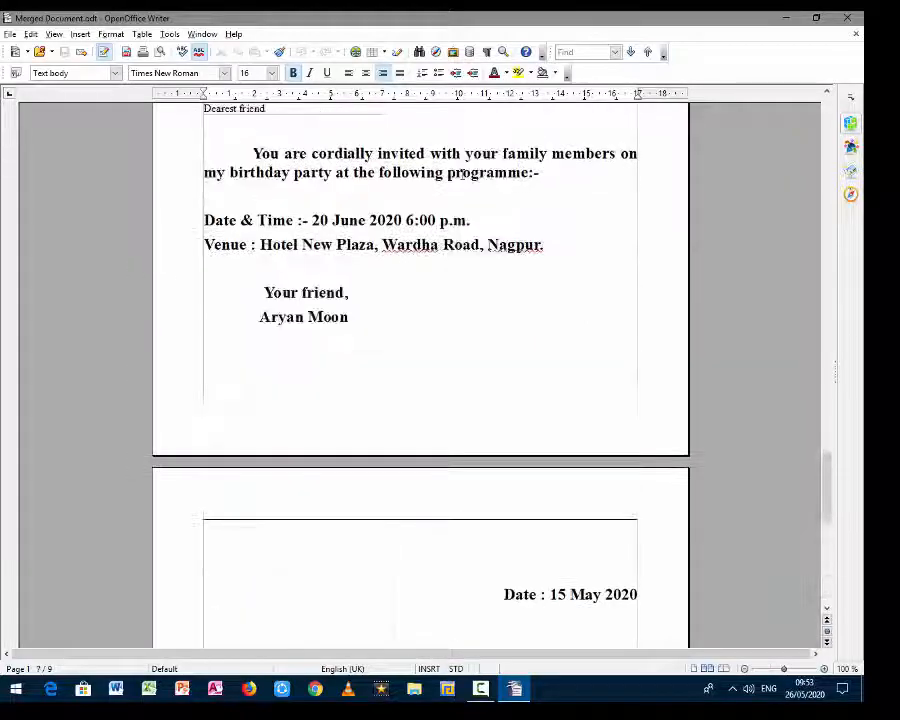
pyautogui.scroll(20, 462, 174)
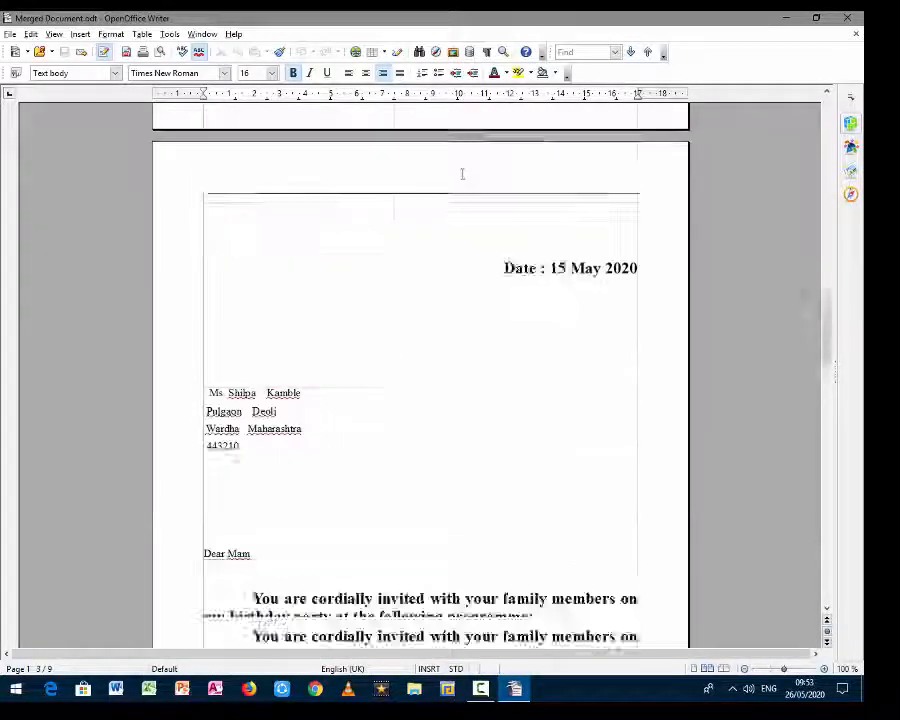
pyautogui.scroll(10, 462, 174)
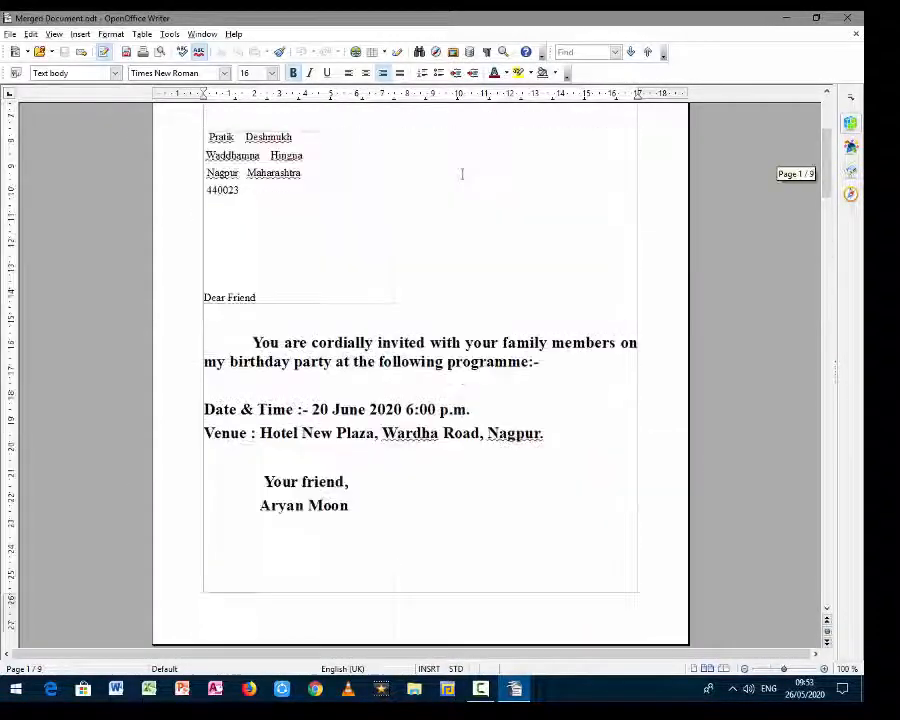